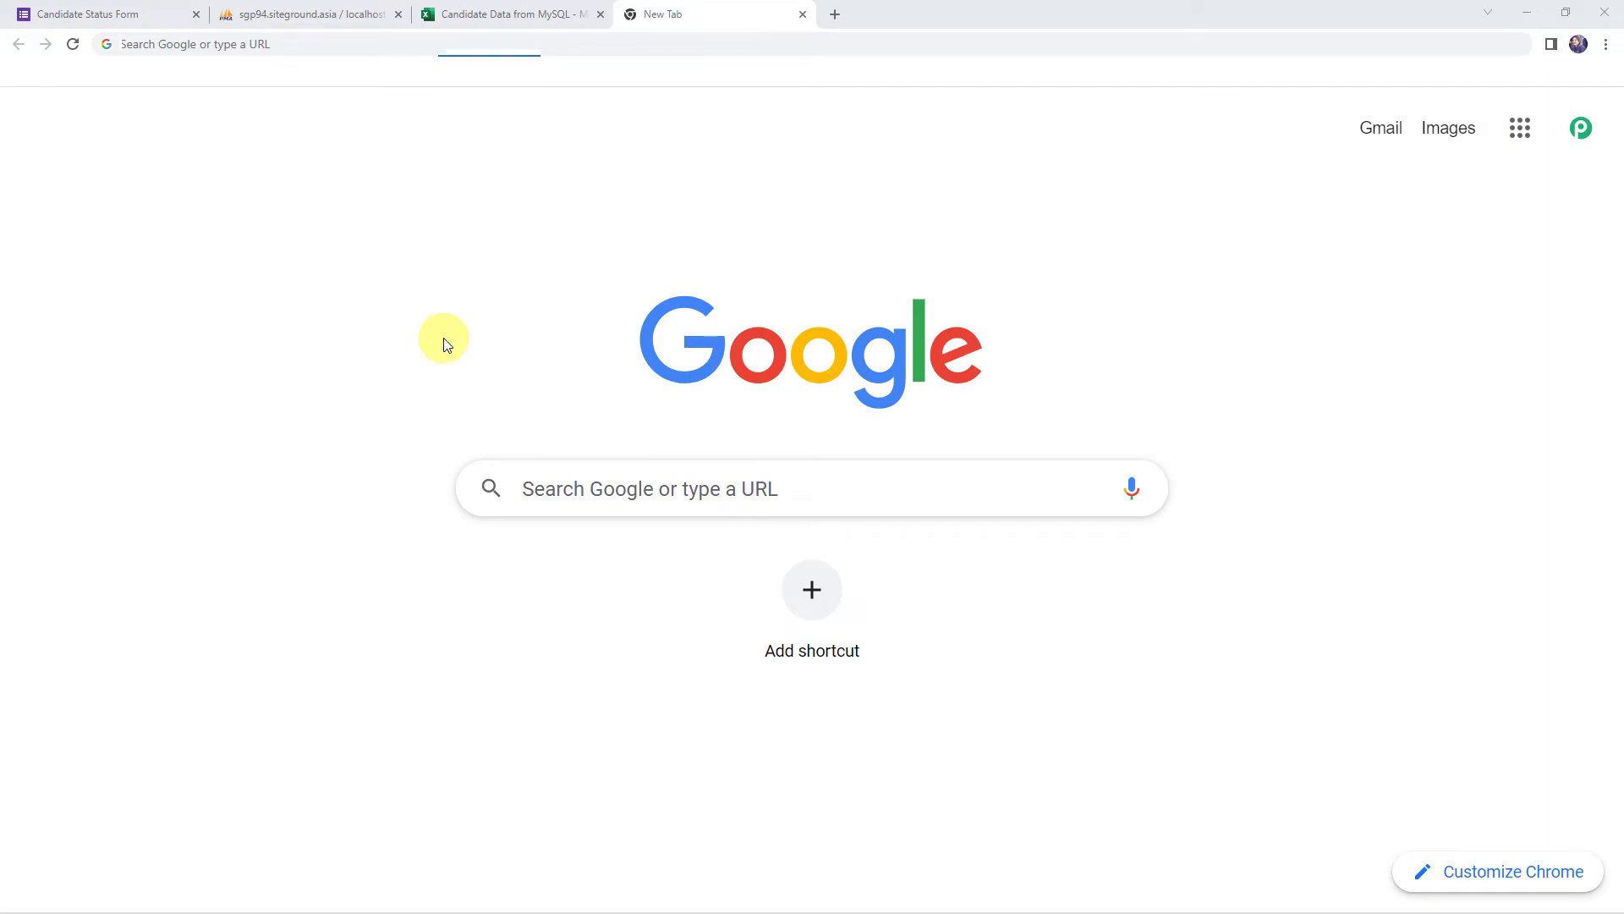
# Go to pabbly.com and sign in to reach the All Apps dashboard
pyautogui.write('pabbly.com')
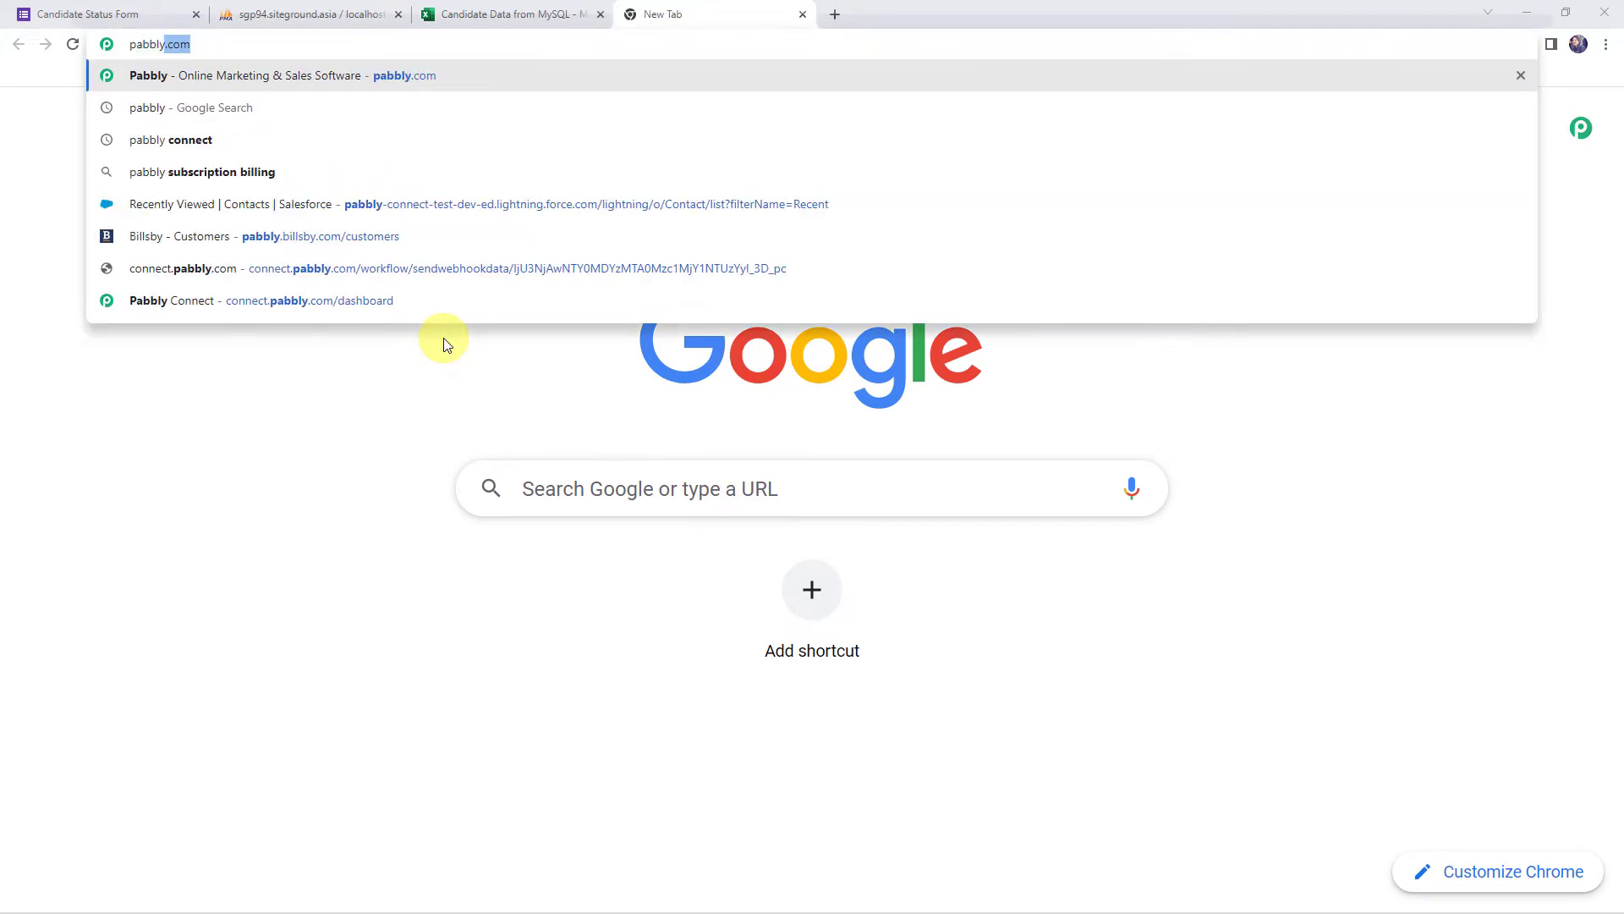
pyautogui.press('Return')
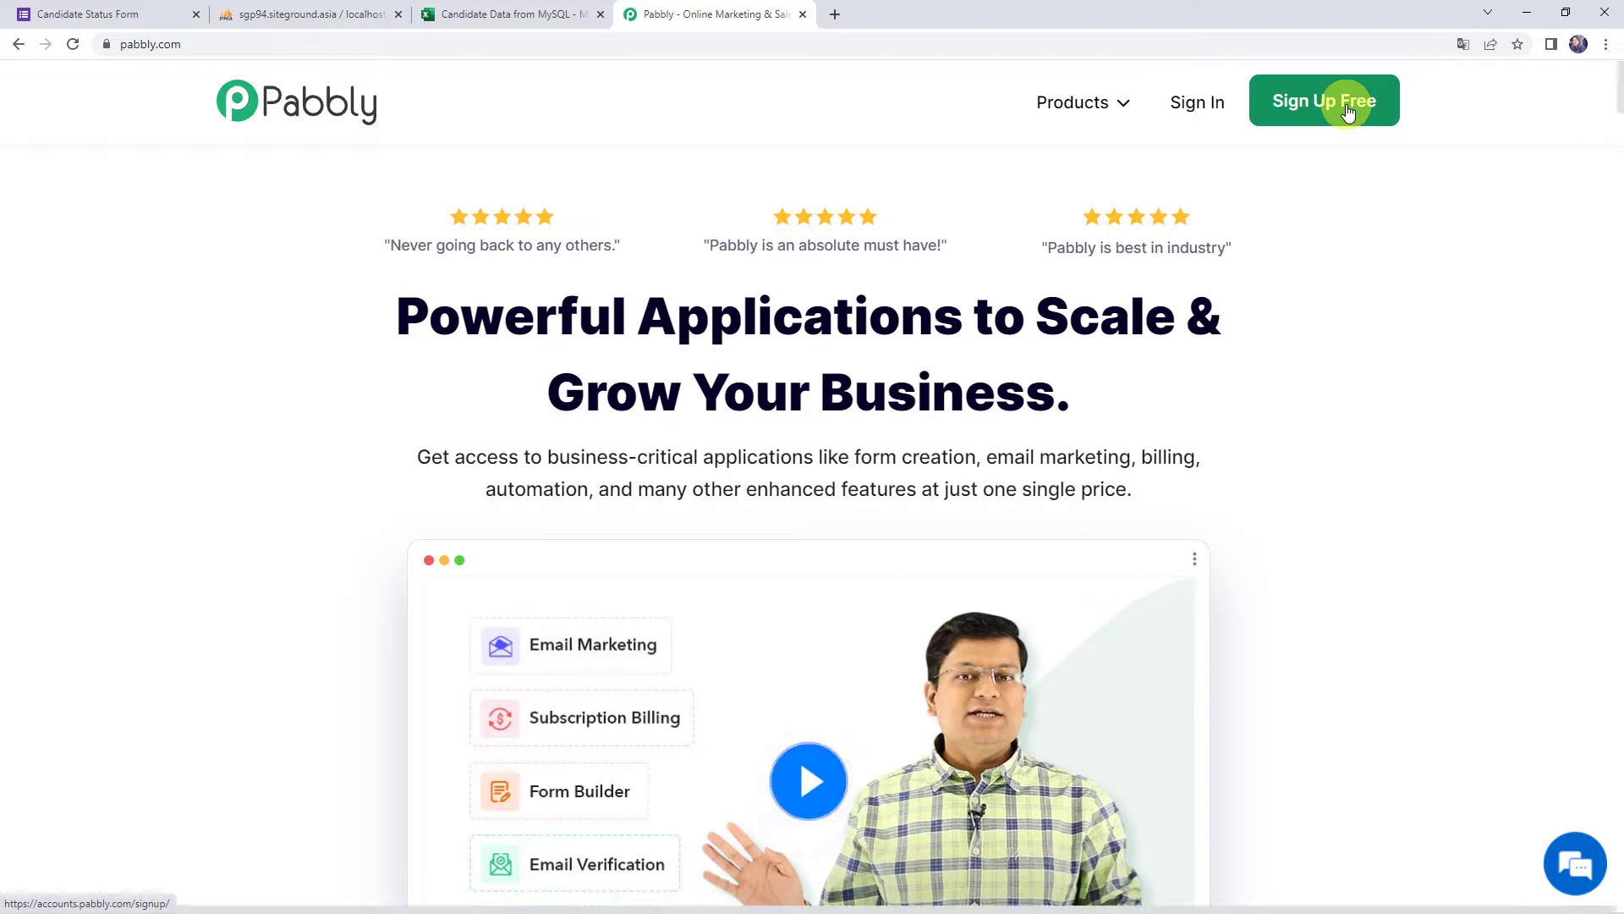
pyautogui.click(1196, 113)
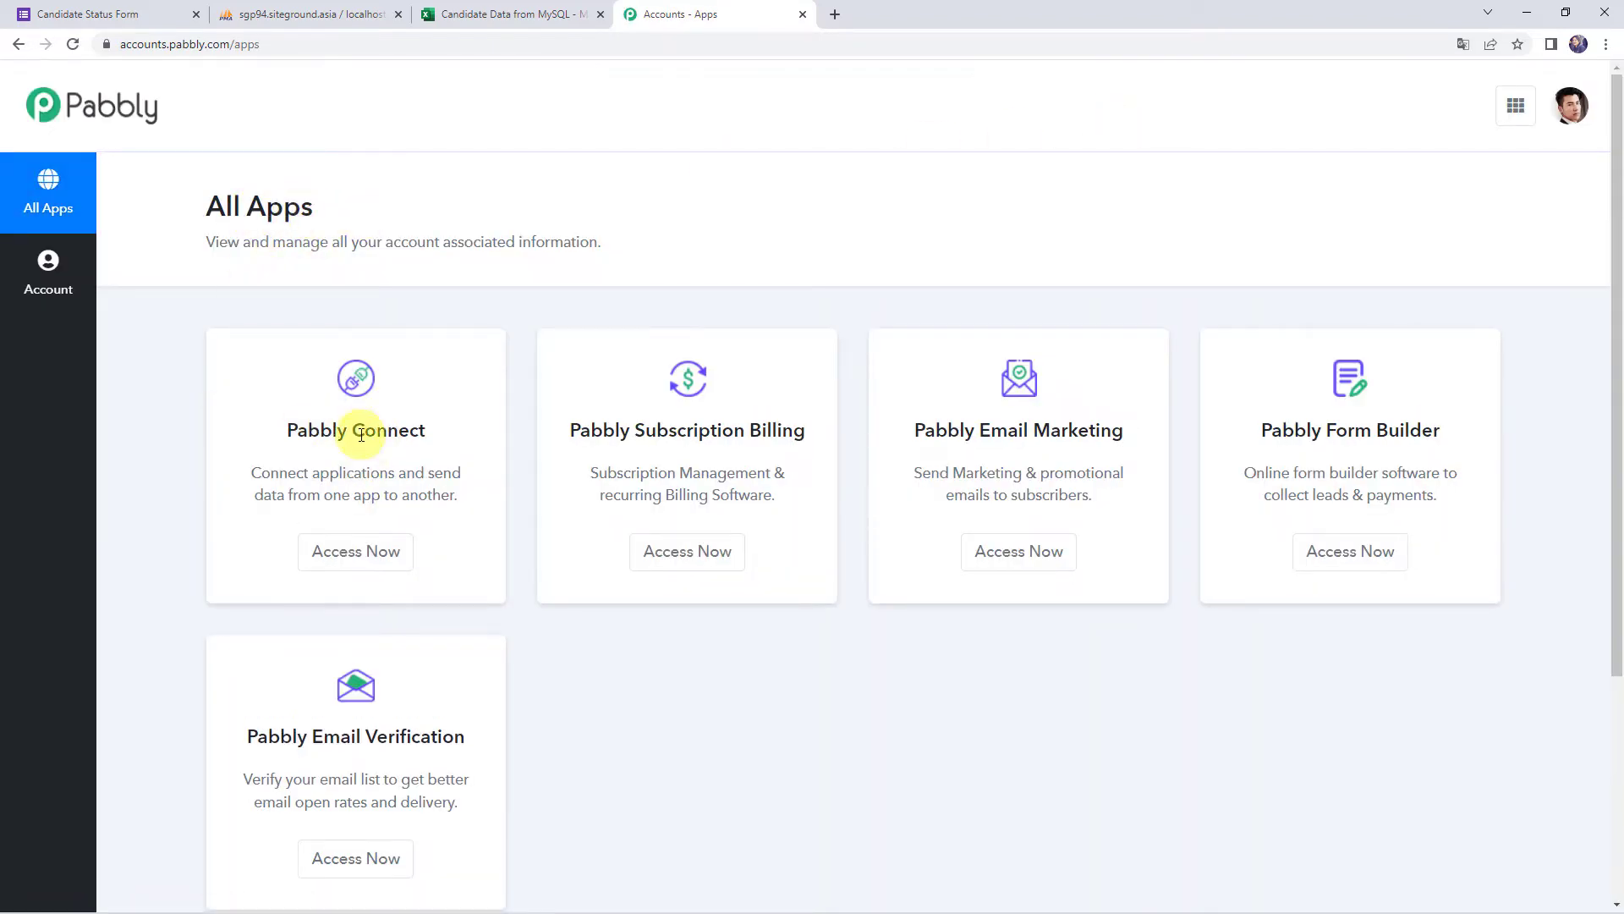
# Open Pabbly Connect and create a workflow named 'Add MySQL Data to MS Excel'
pyautogui.click(357, 551)
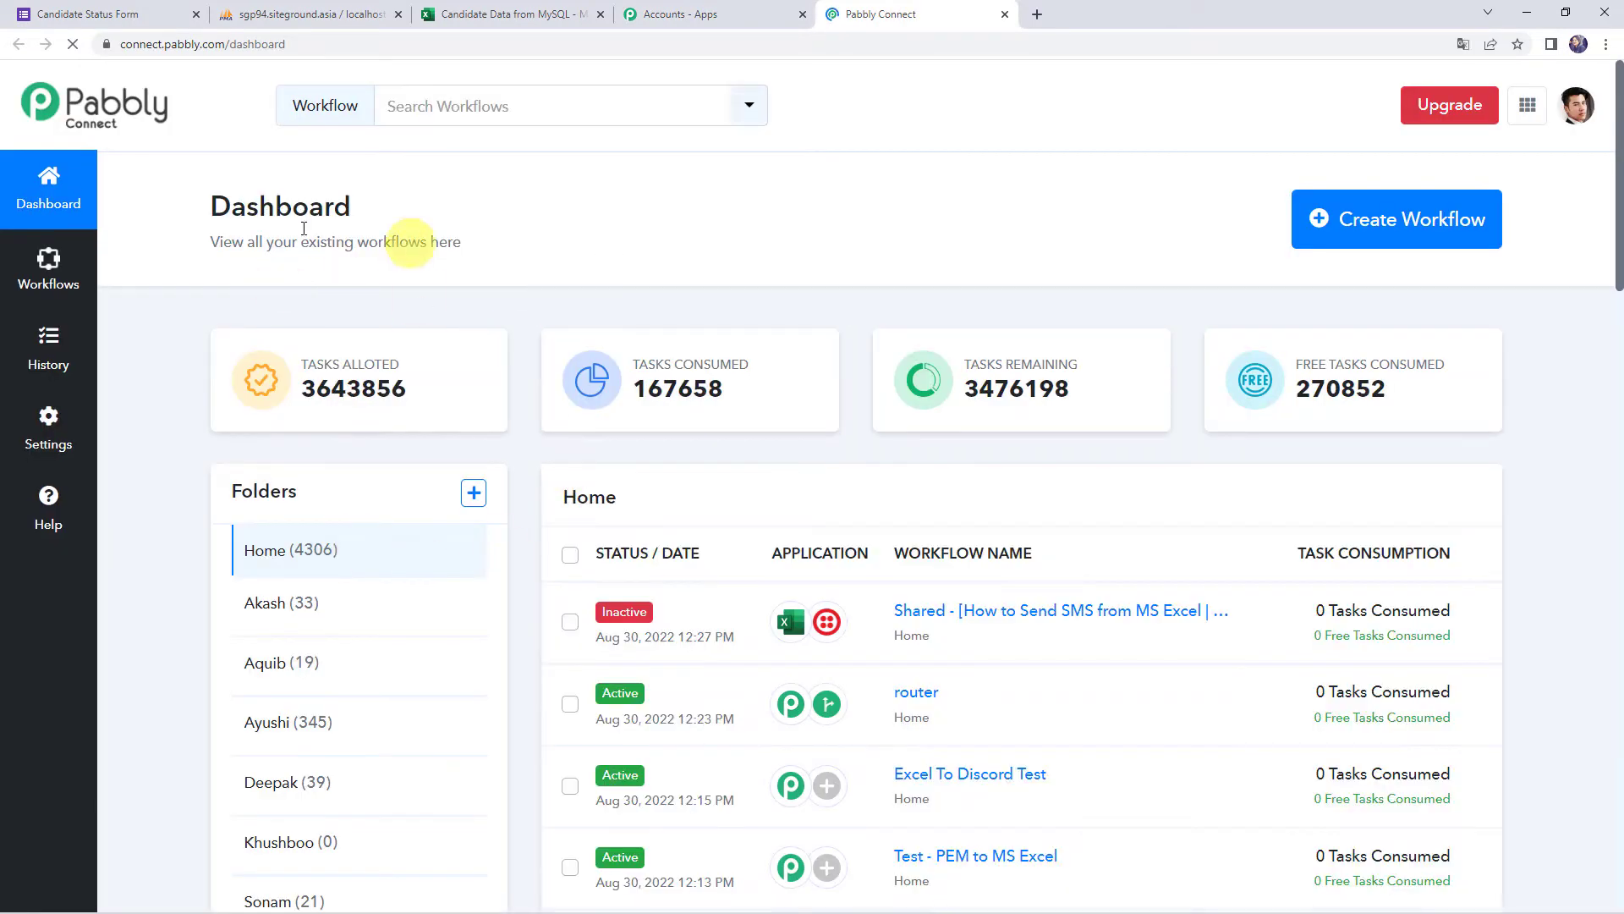
pyautogui.scroll(-6, 841, 641)
pyautogui.scroll(6, 842, 643)
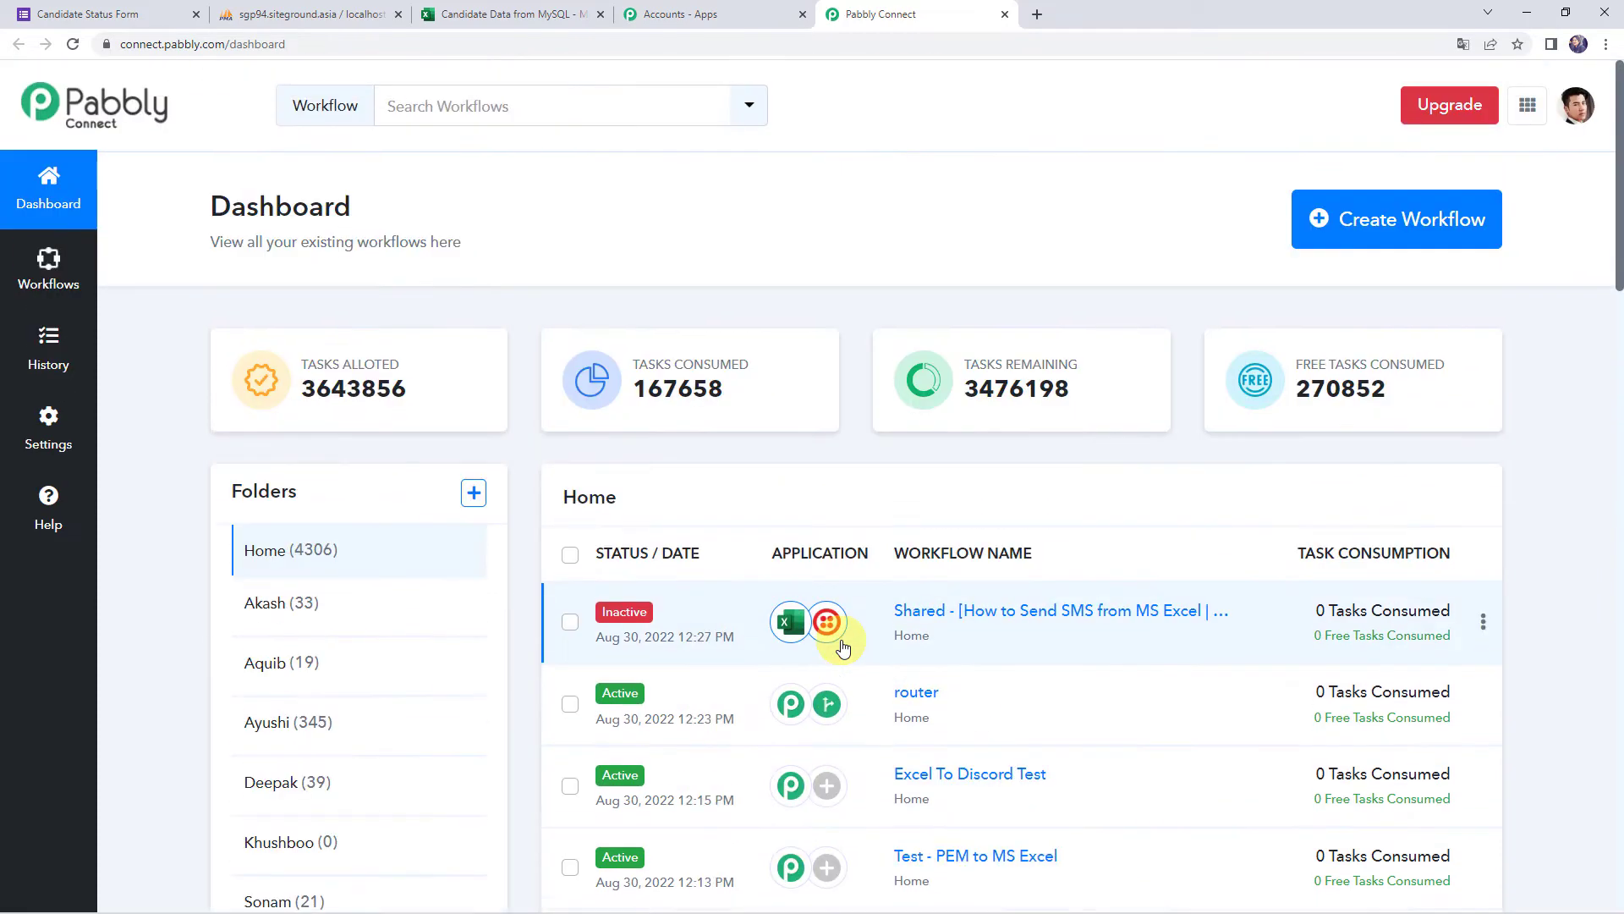
pyautogui.click(1375, 232)
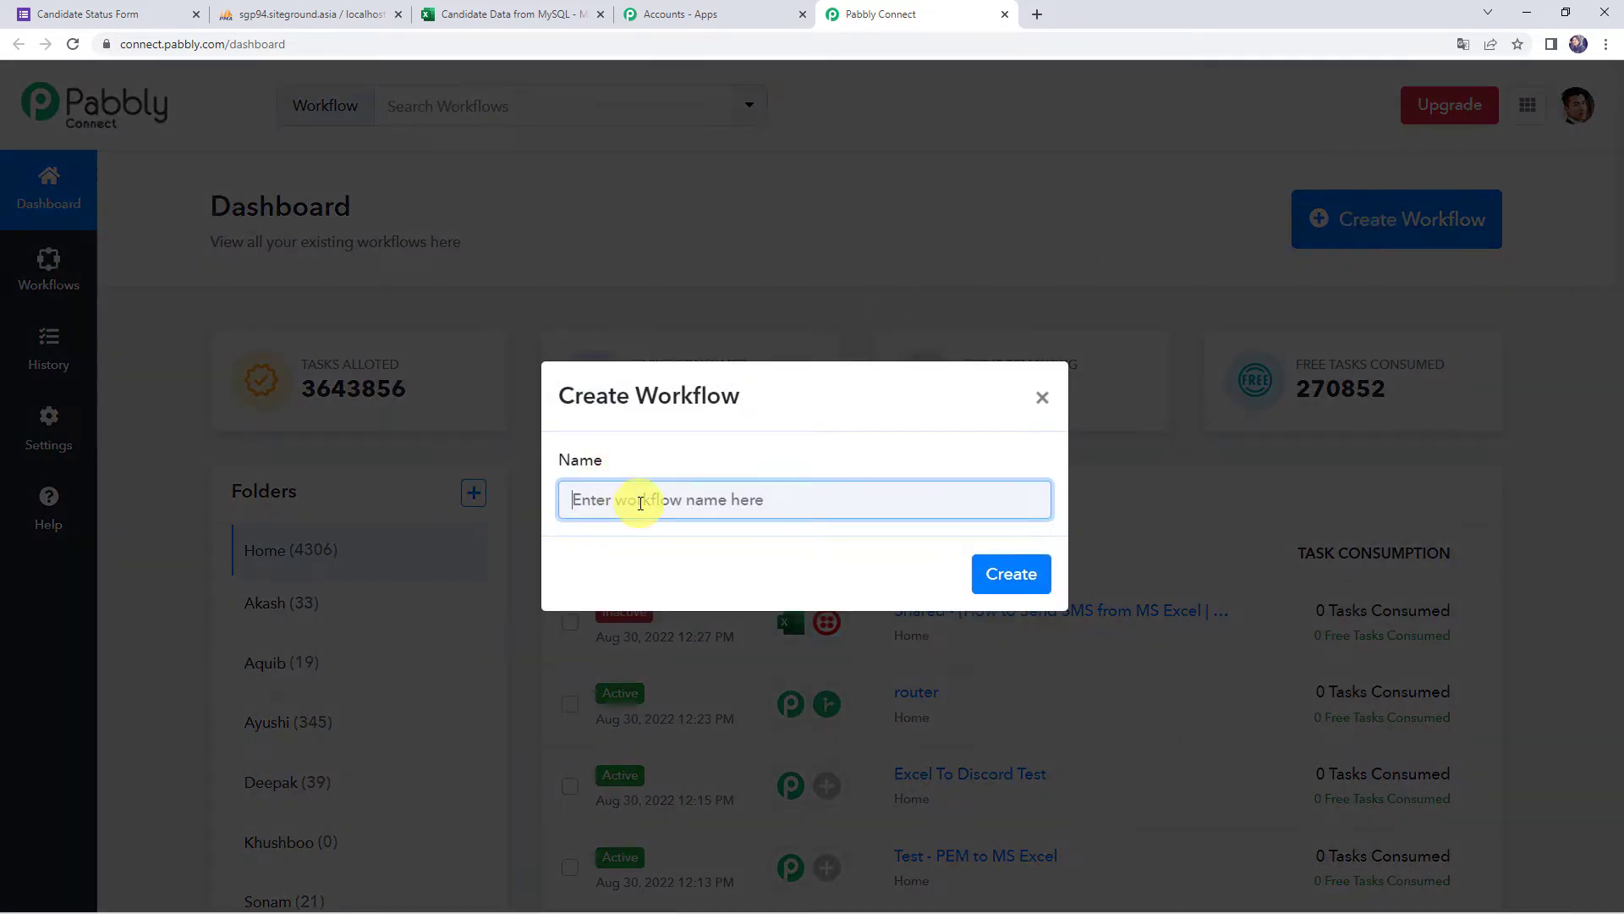
pyautogui.write('Add MySQL Data to MS Excel')
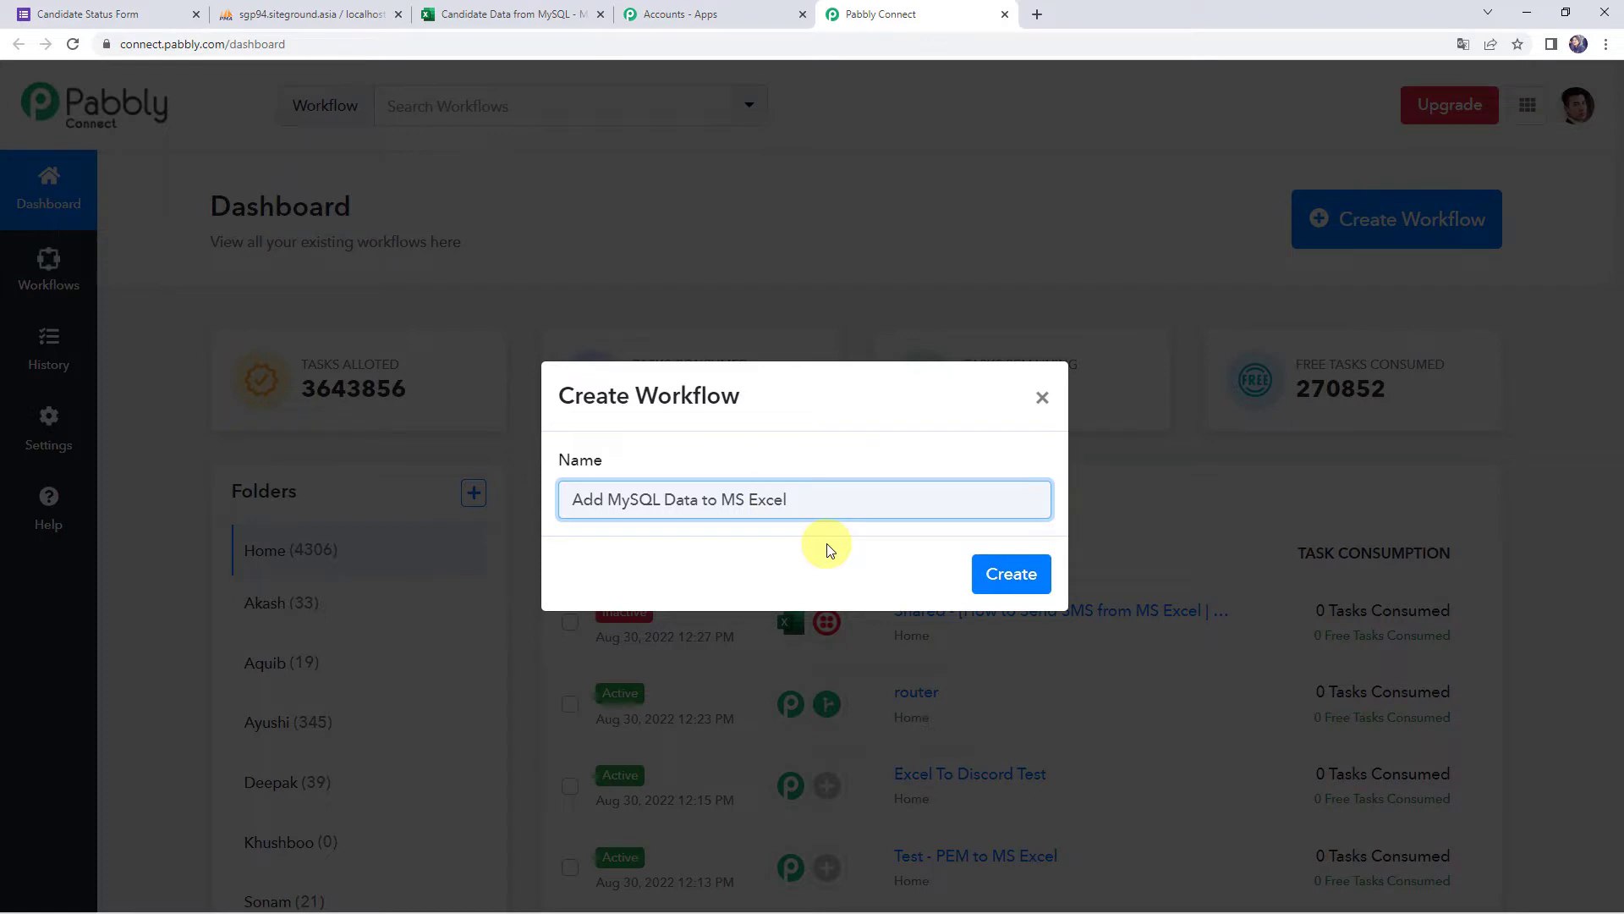
pyautogui.click(1006, 575)
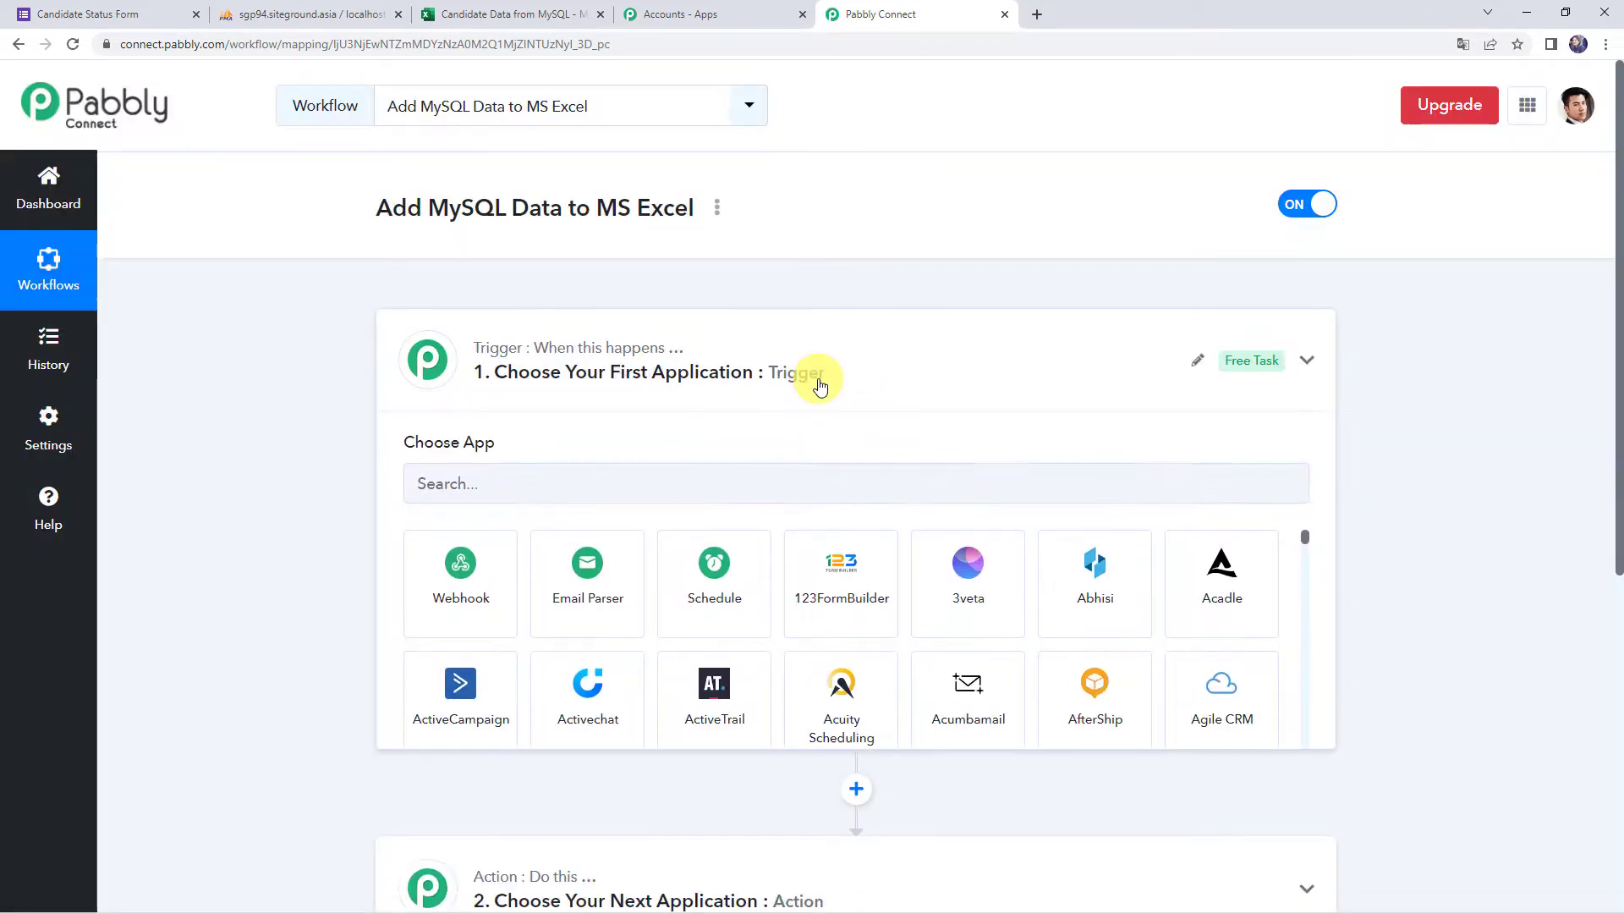
# Set the trigger app to MySQL with the New Row in a Table event
pyautogui.click(820, 386)
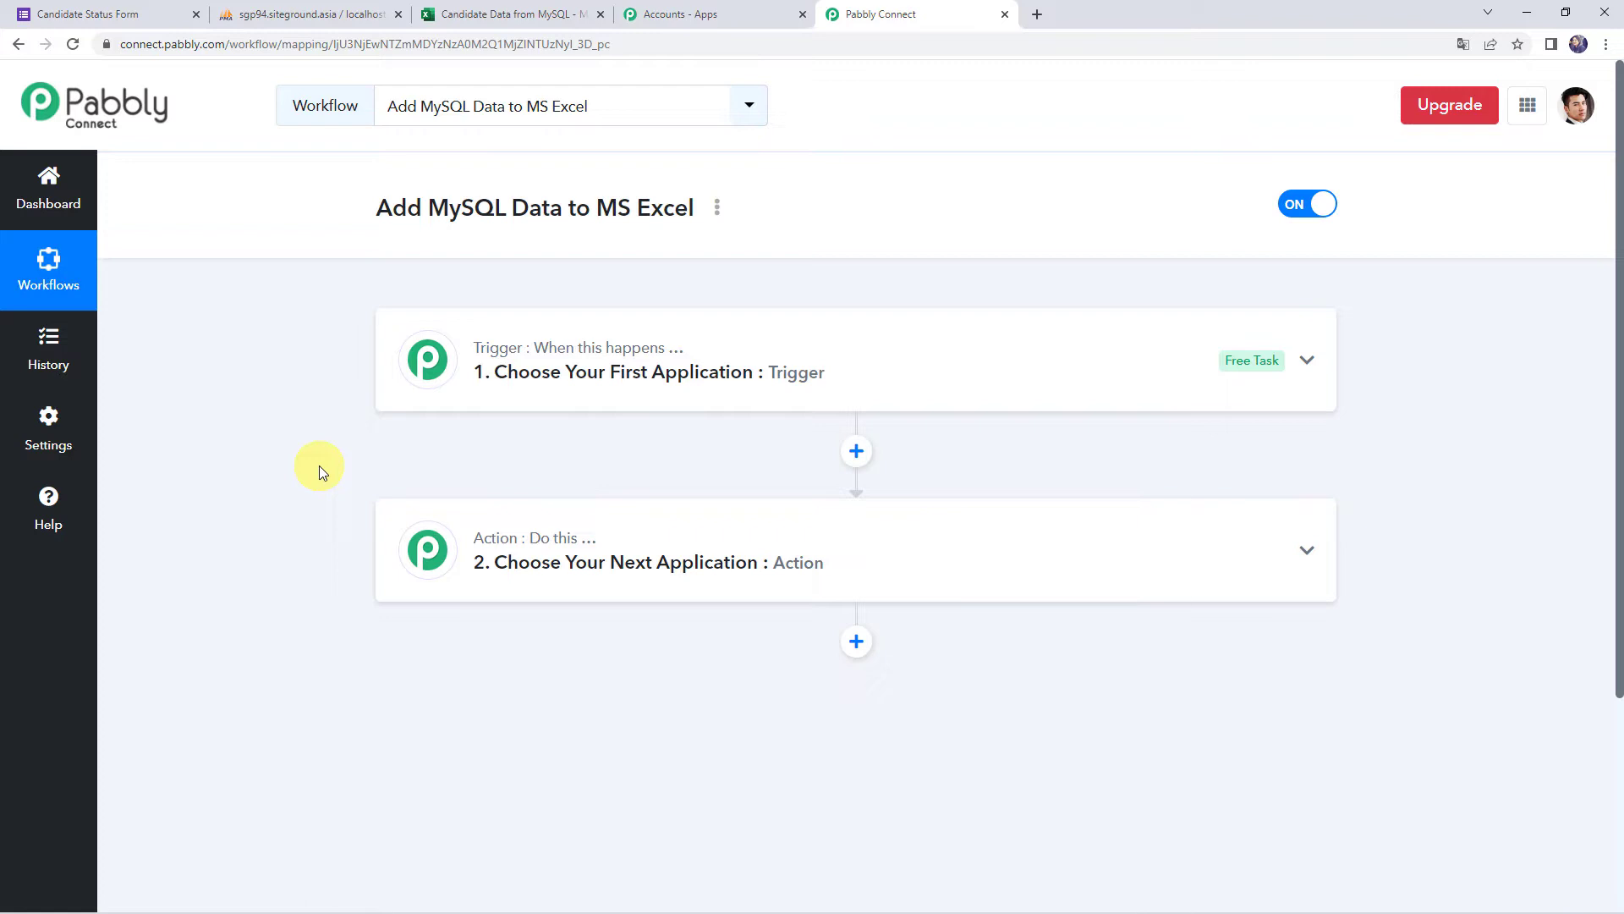
pyautogui.click(837, 381)
pyautogui.click(597, 478)
pyautogui.write('MyS')
pyautogui.click(496, 609)
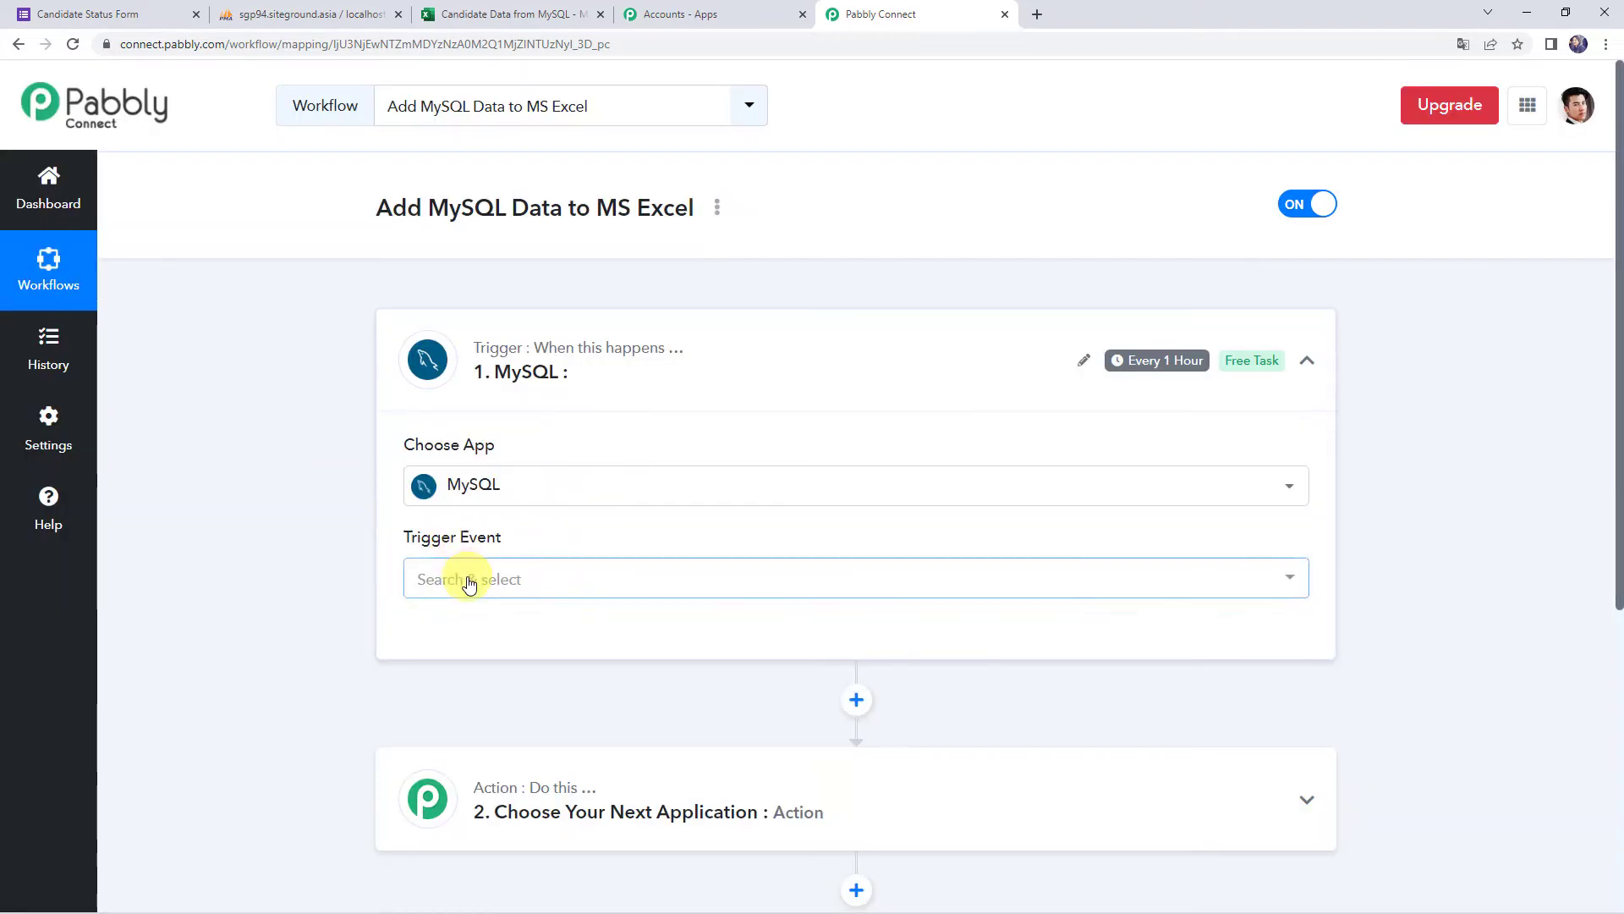
pyautogui.click(464, 580)
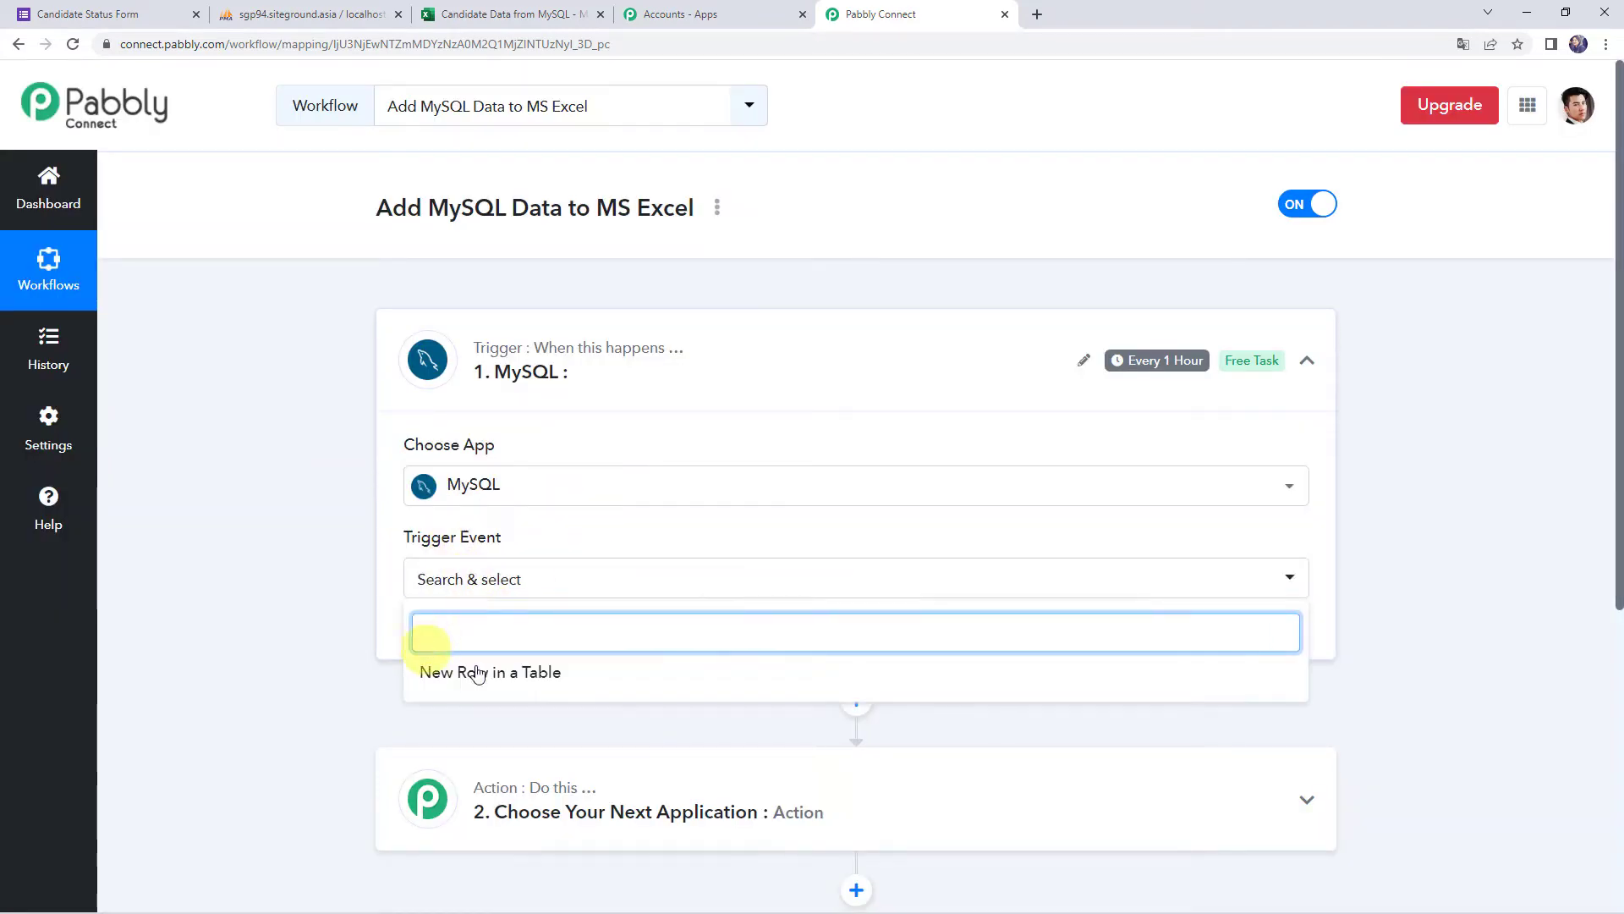
pyautogui.click(525, 671)
pyautogui.scroll(-2, 254, 533)
# Start adding a new MySQL connection, then view the empty CandidateDetails table in phpMyAdmin
pyautogui.click(433, 474)
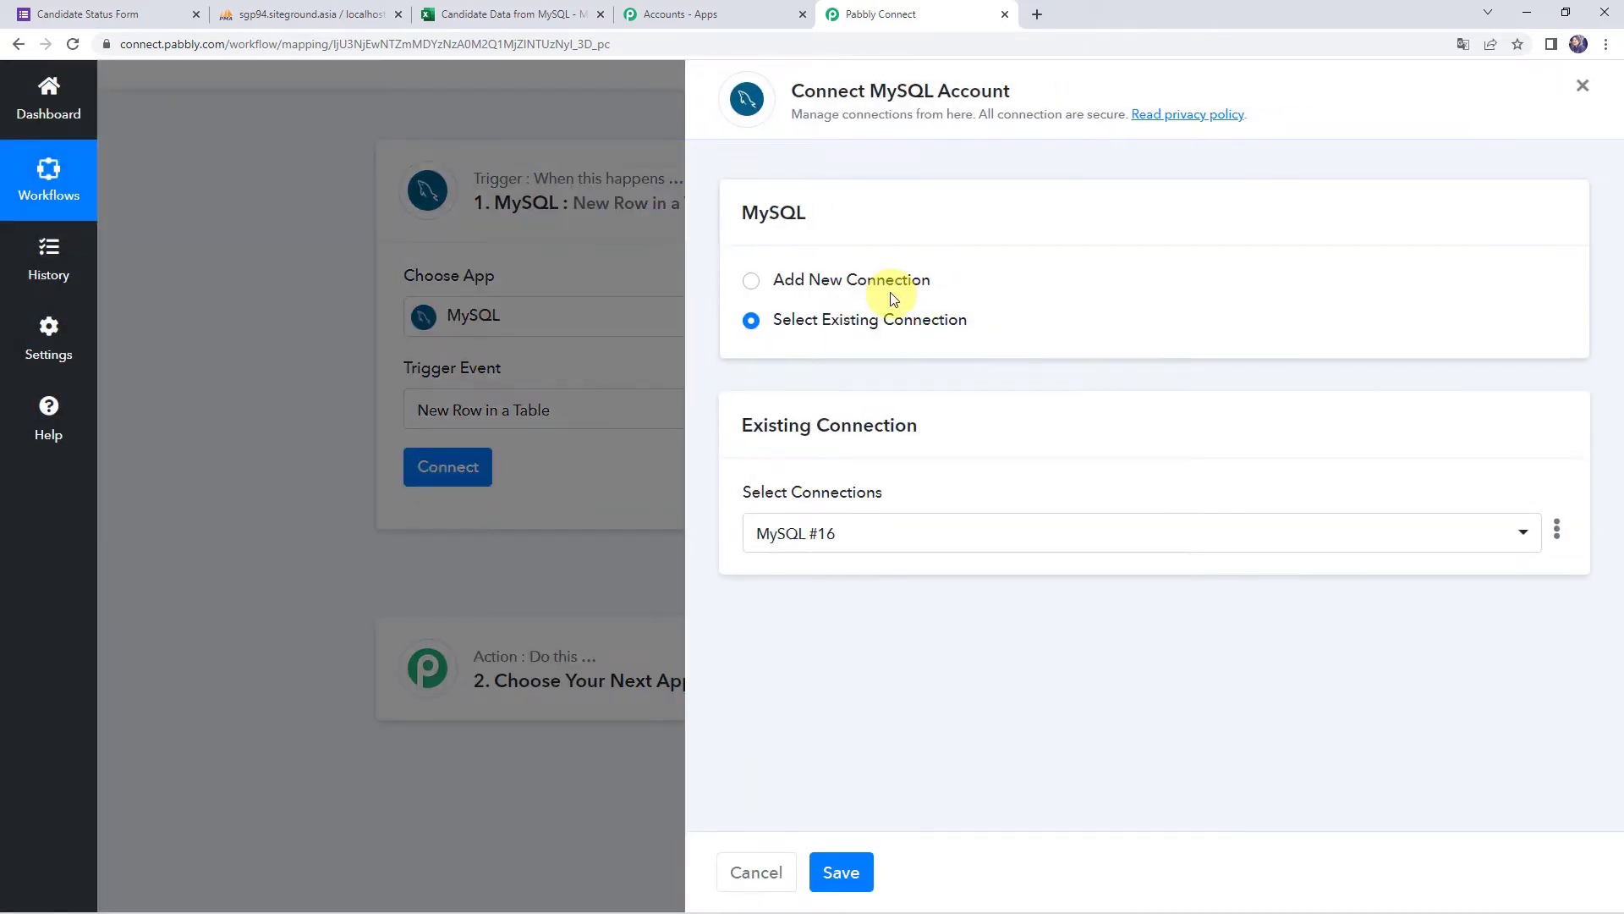
pyautogui.click(889, 288)
pyautogui.scroll(-2, 886, 286)
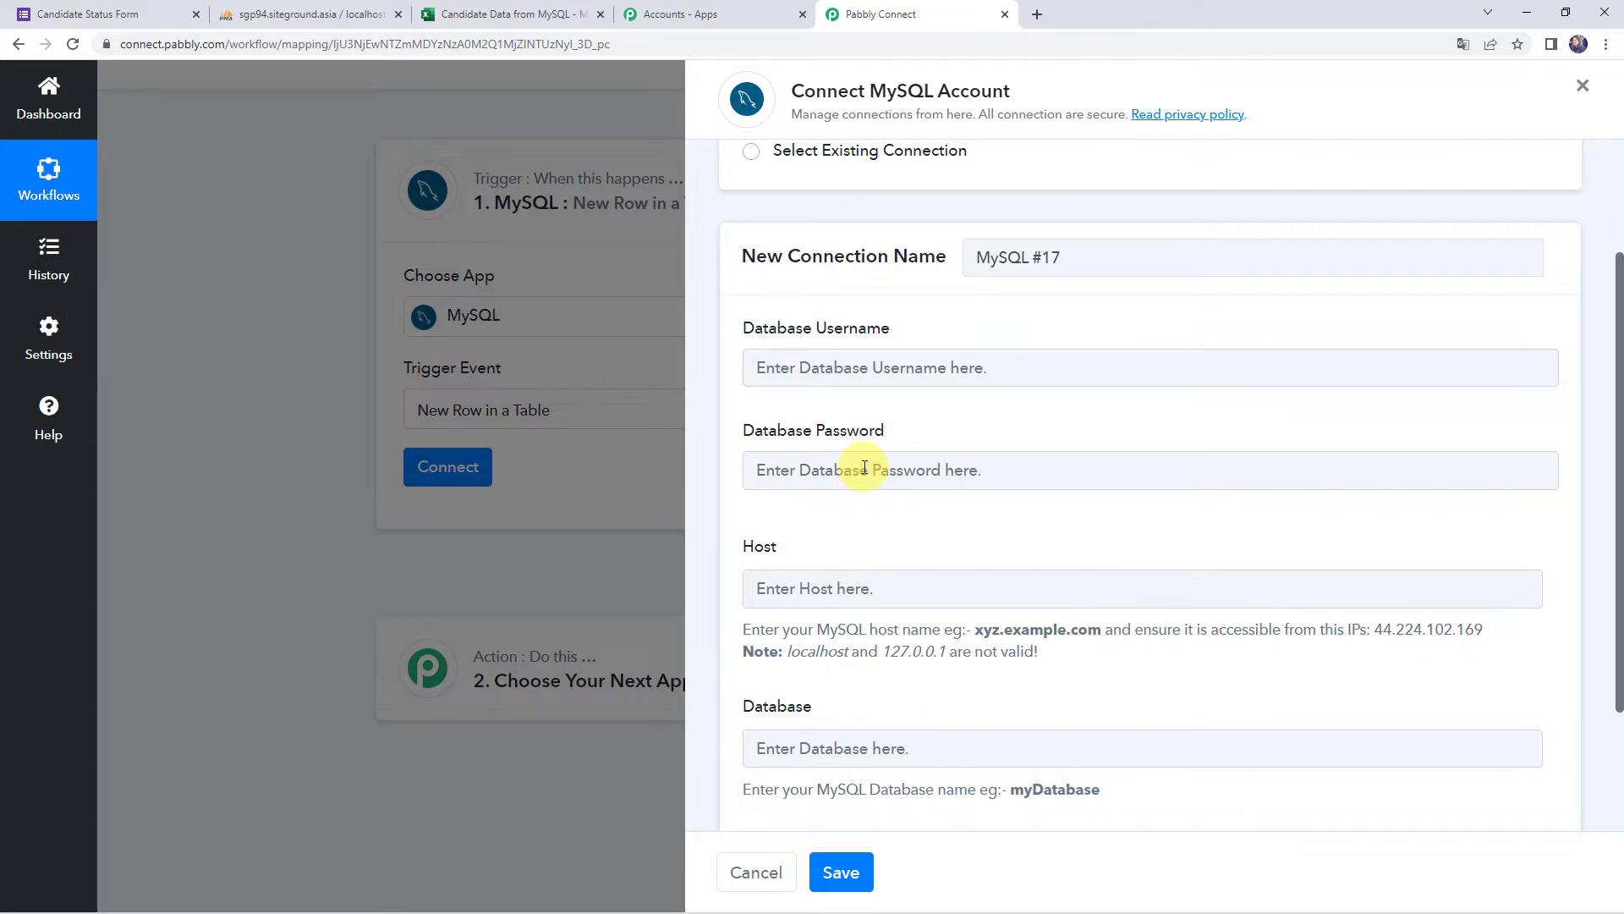
pyautogui.scroll(-2, 863, 467)
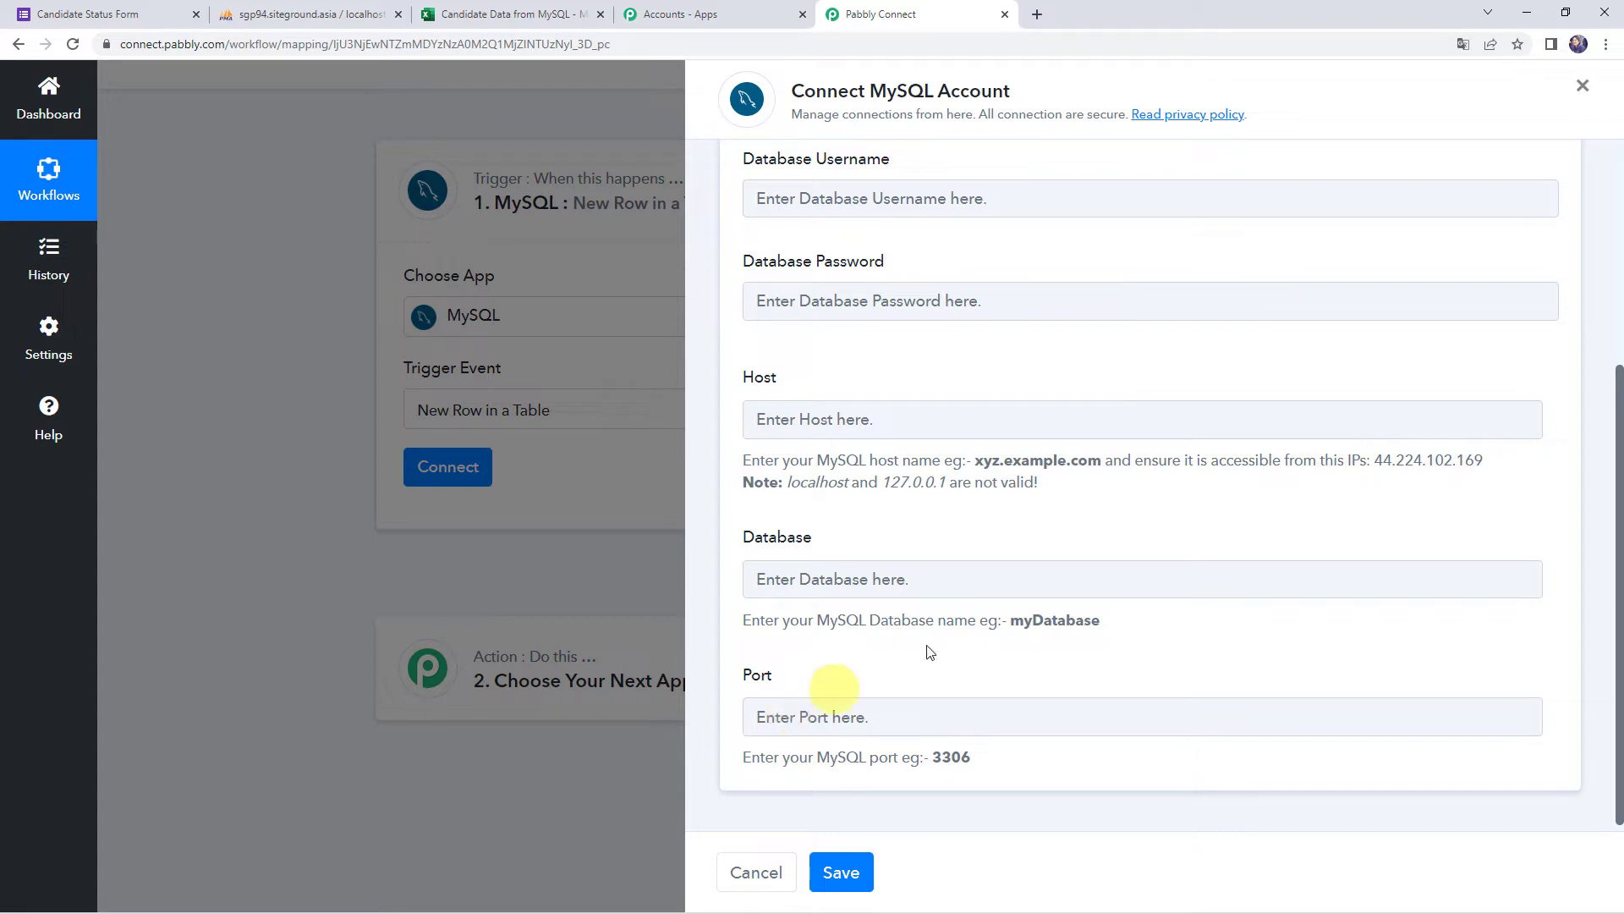
pyautogui.click(329, 16)
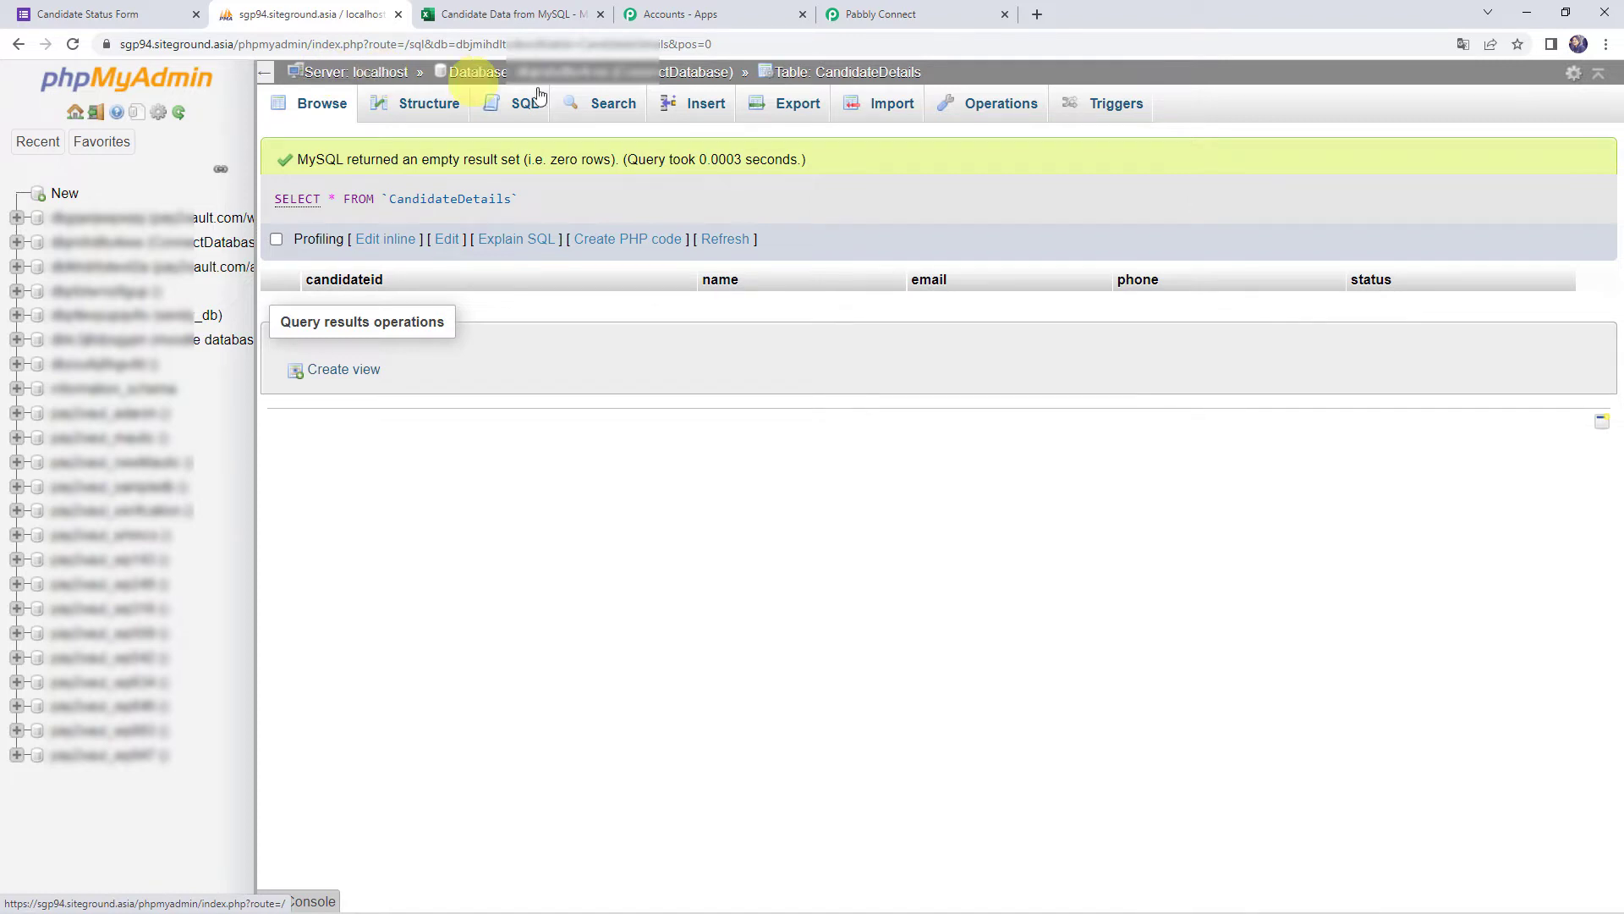
# Look up the database details in phpMyAdmin and return to the empty MySQL connection form
pyautogui.click(972, 14)
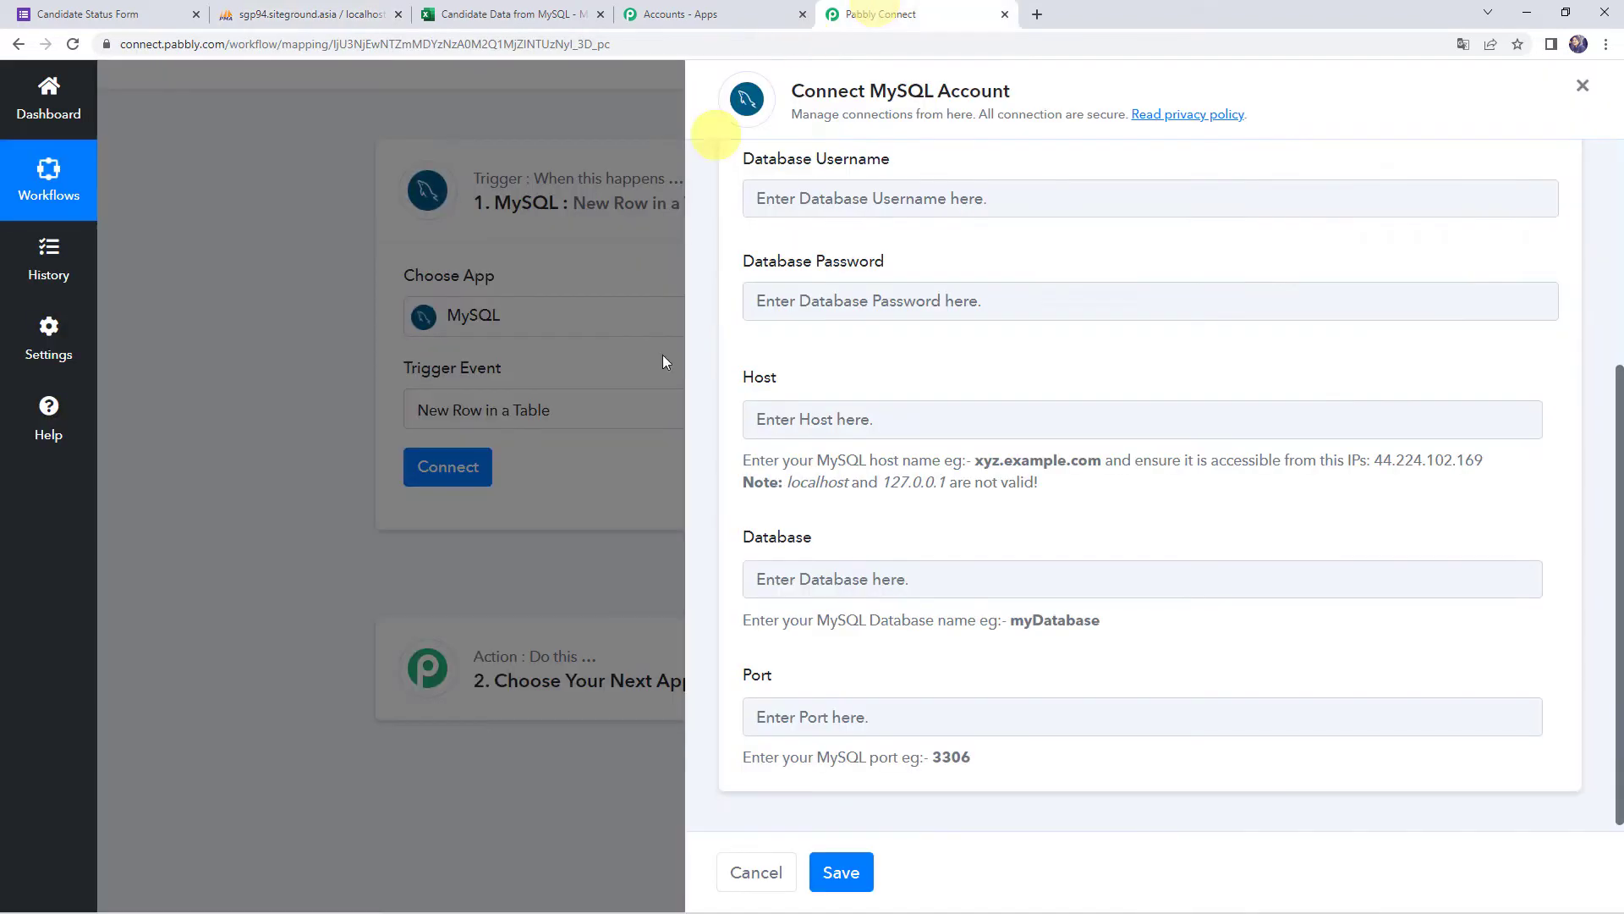
pyautogui.click(808, 416)
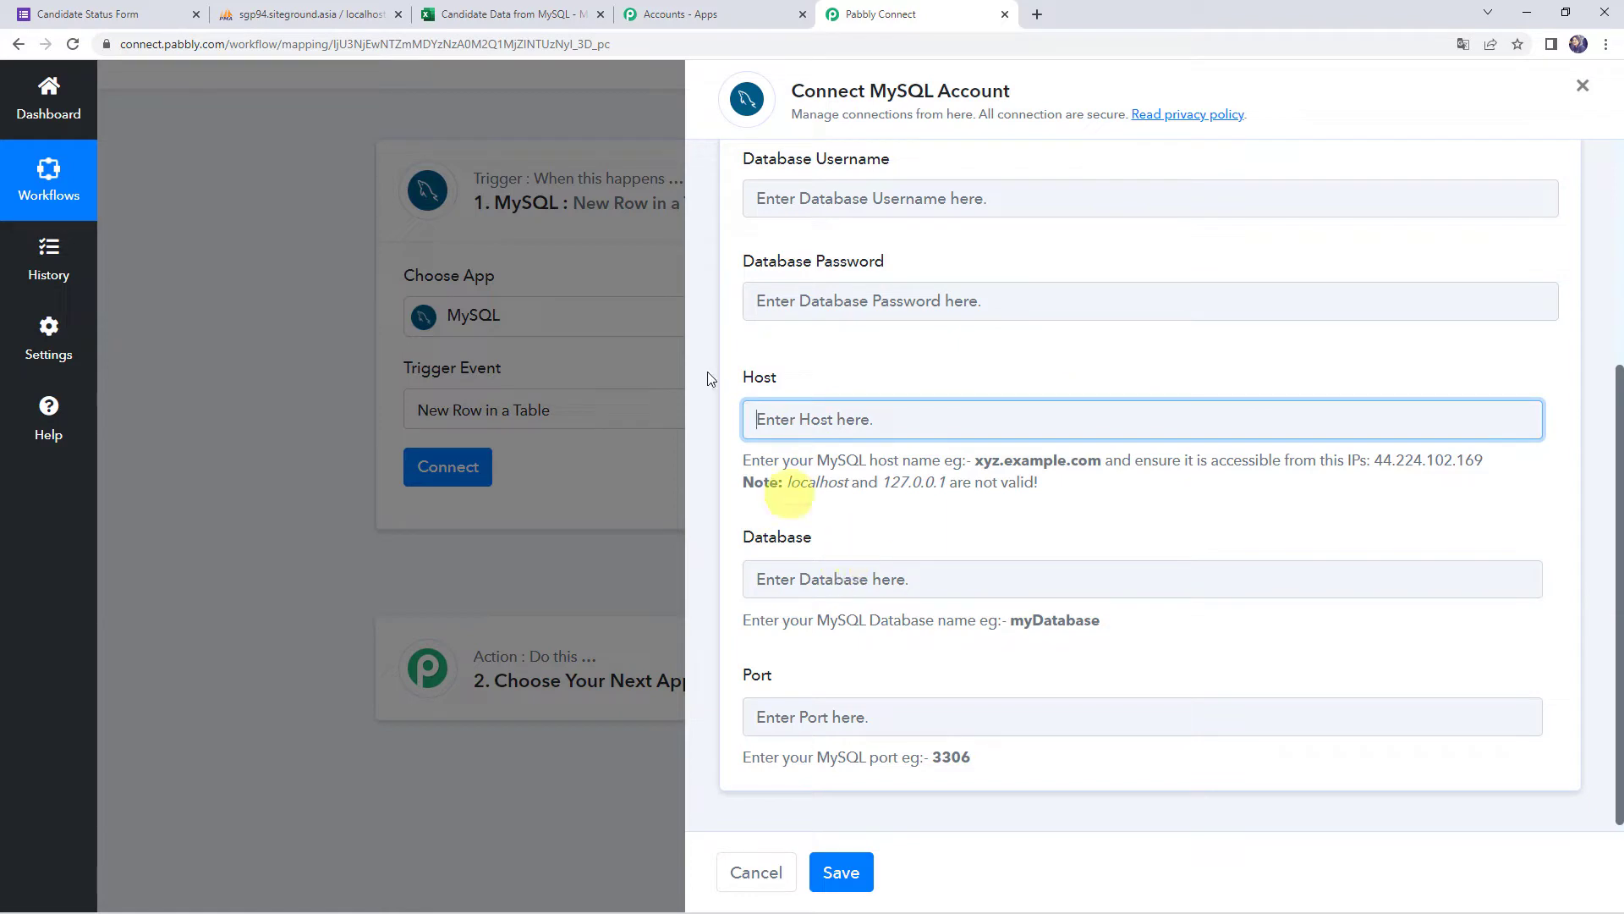
pyautogui.click(303, 23)
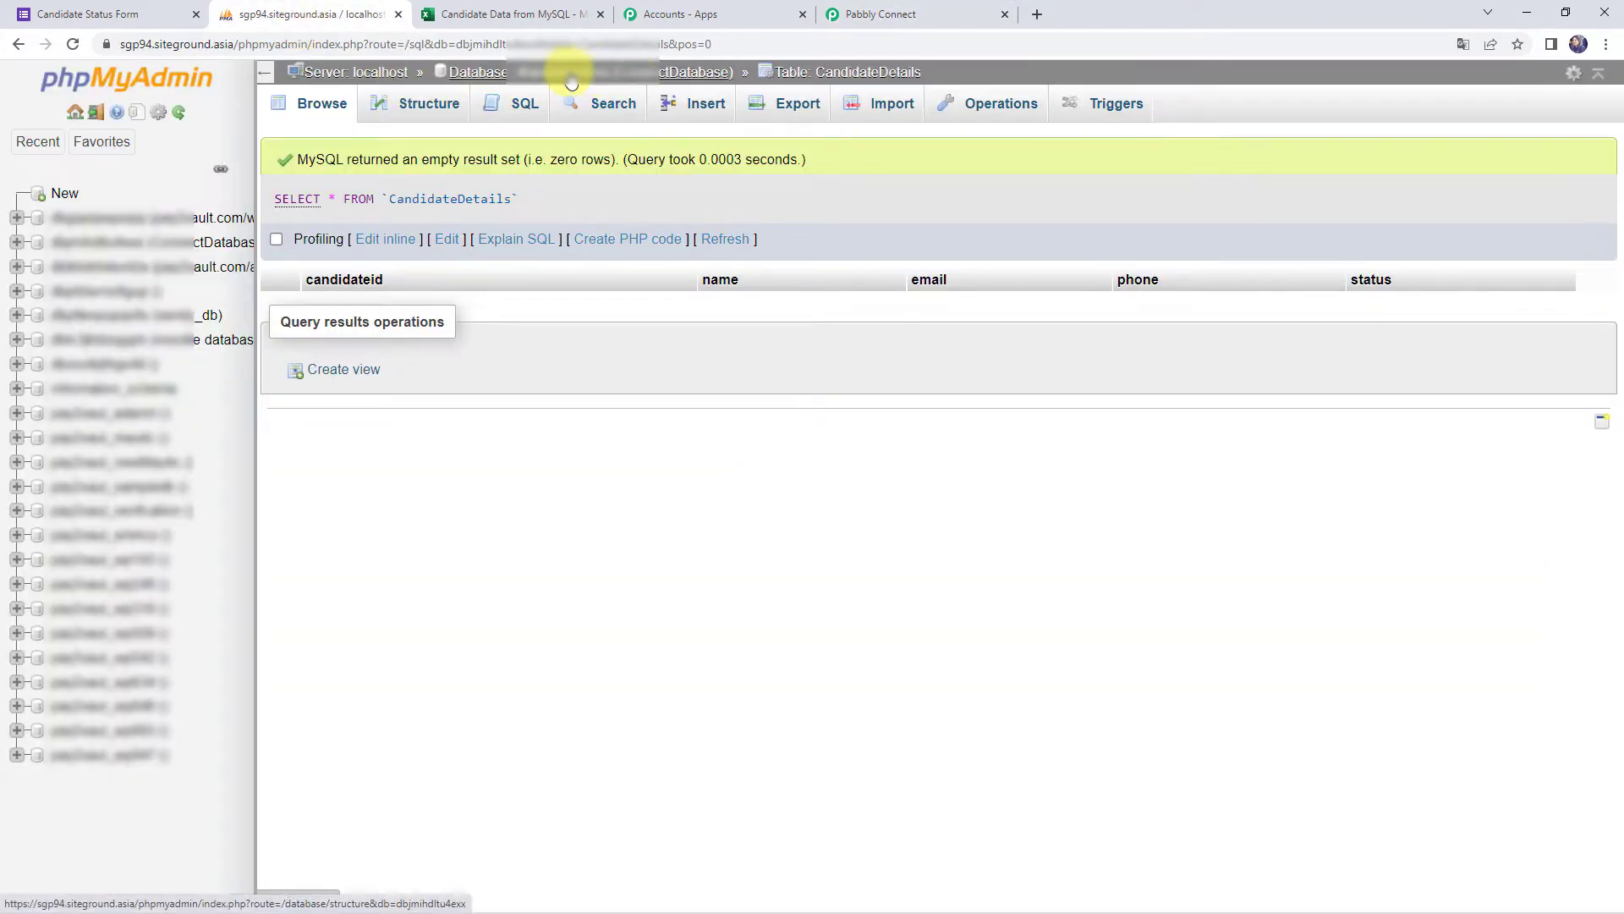
pyautogui.click(872, 14)
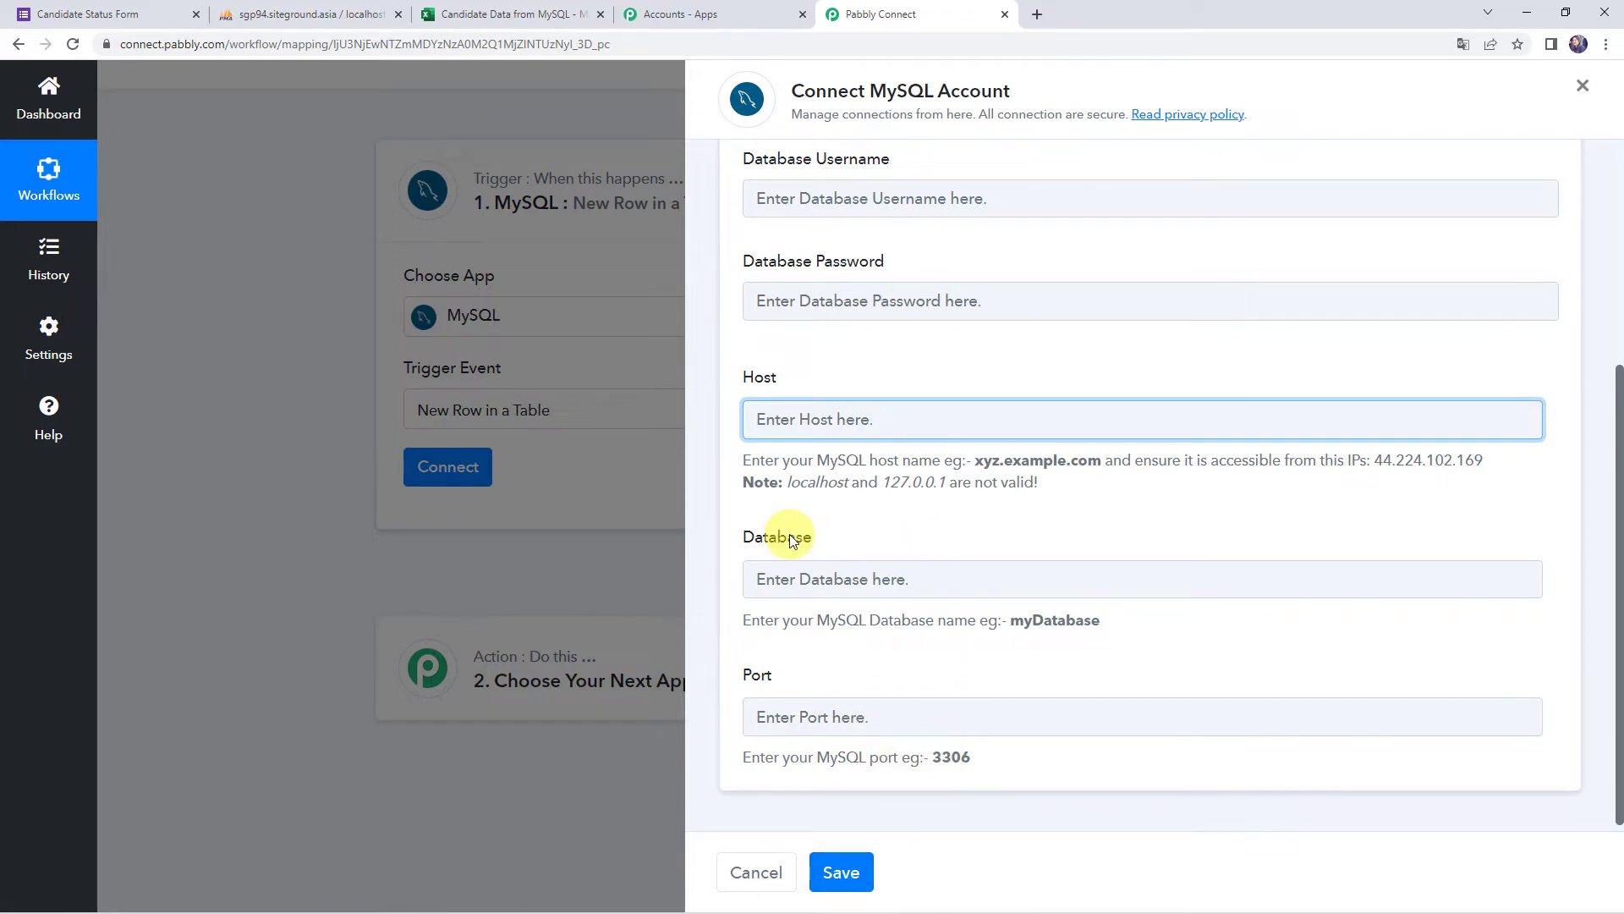
pyautogui.scroll(5, 789, 533)
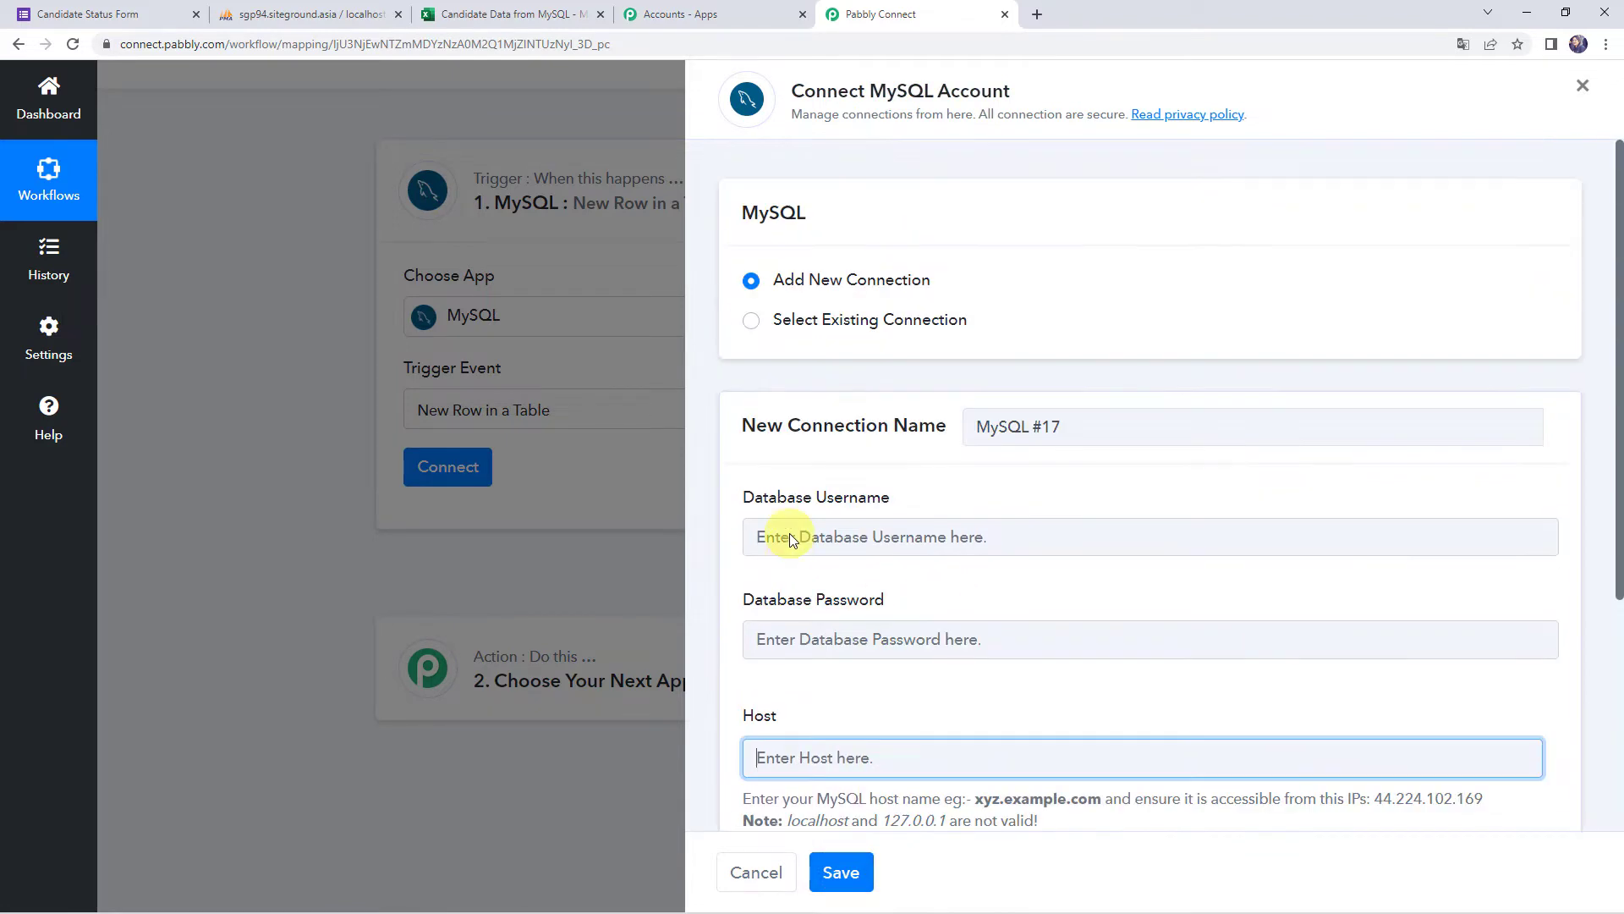
# Use the existing MySQL connection for the trigger and save it
pyautogui.click(787, 328)
pyautogui.click(845, 875)
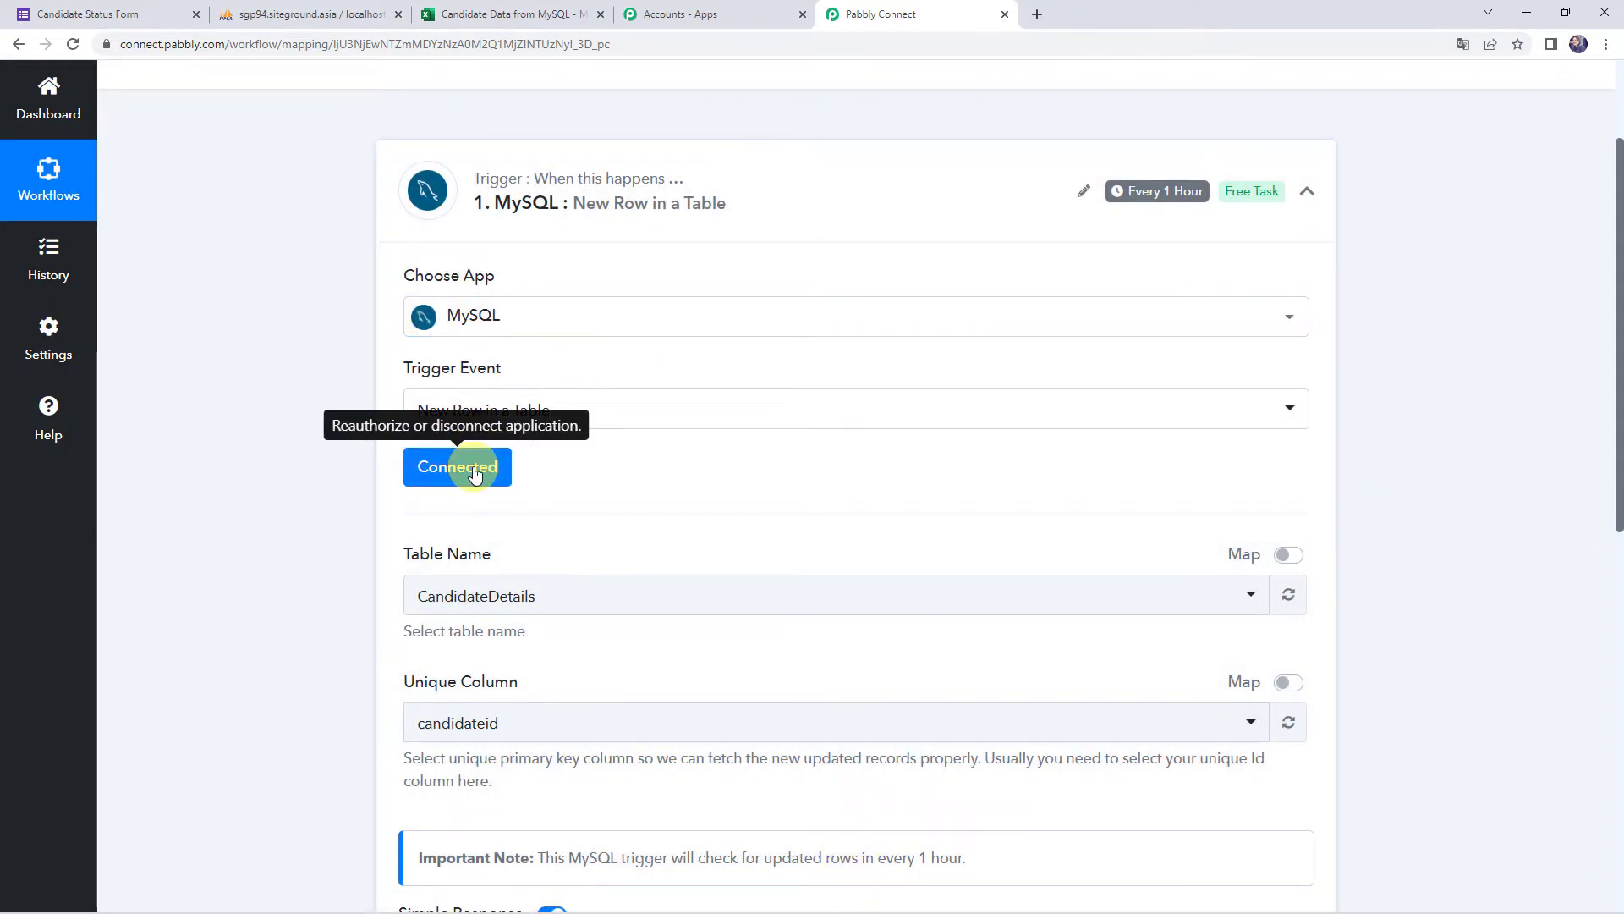
pyautogui.scroll(-1, 474, 474)
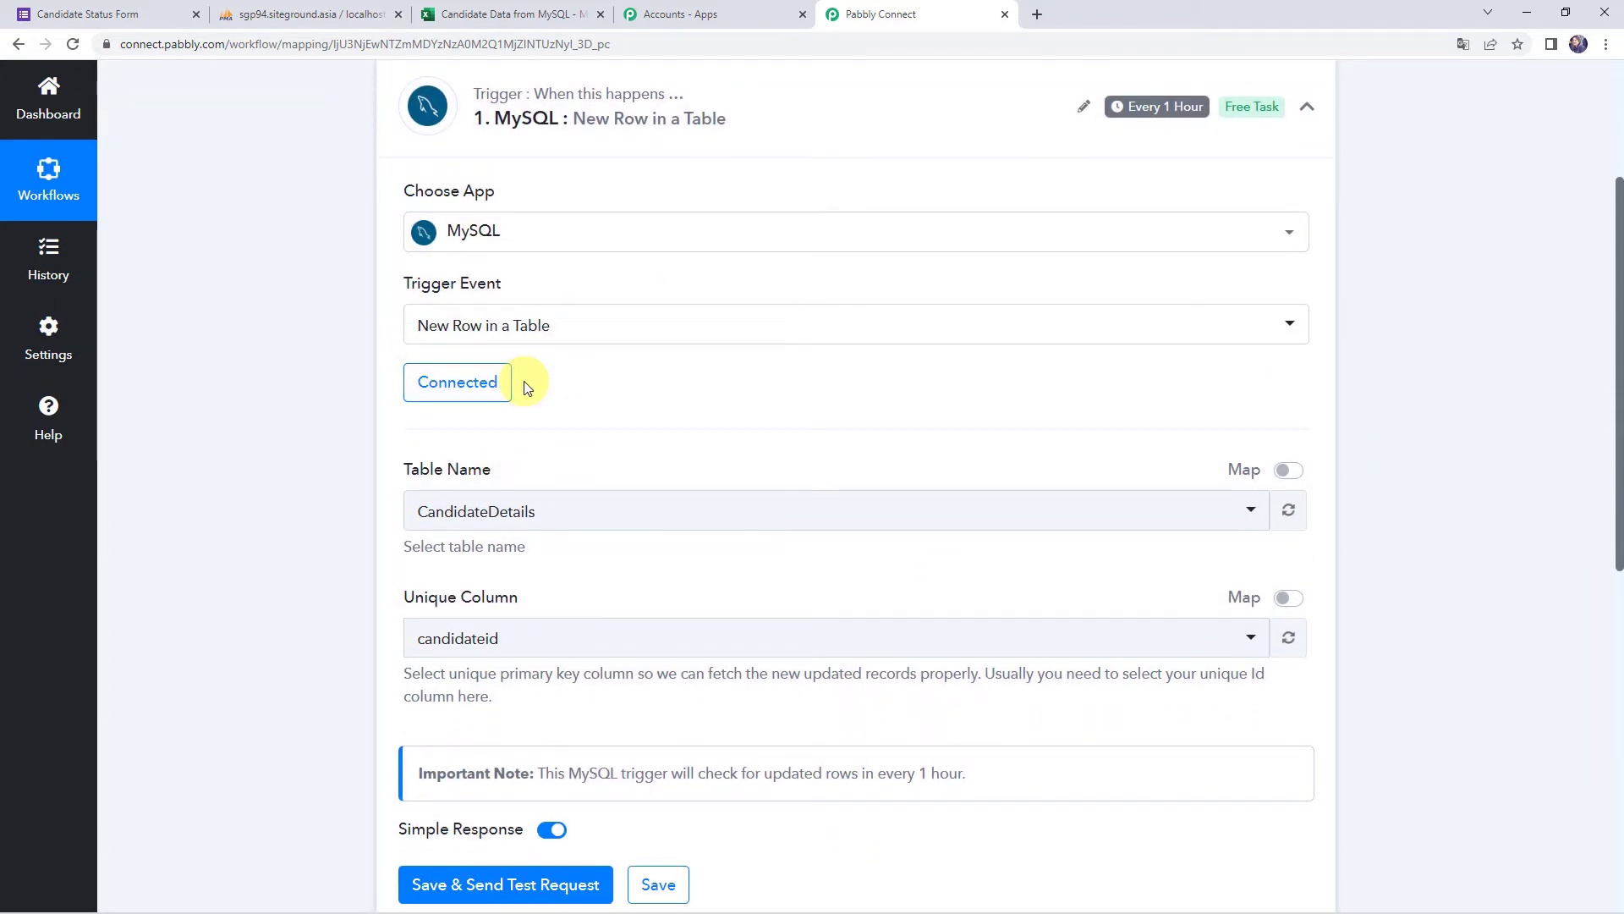
# Choose CandidateDetails as the watched table and candidateid as the unique column
pyautogui.click(285, 18)
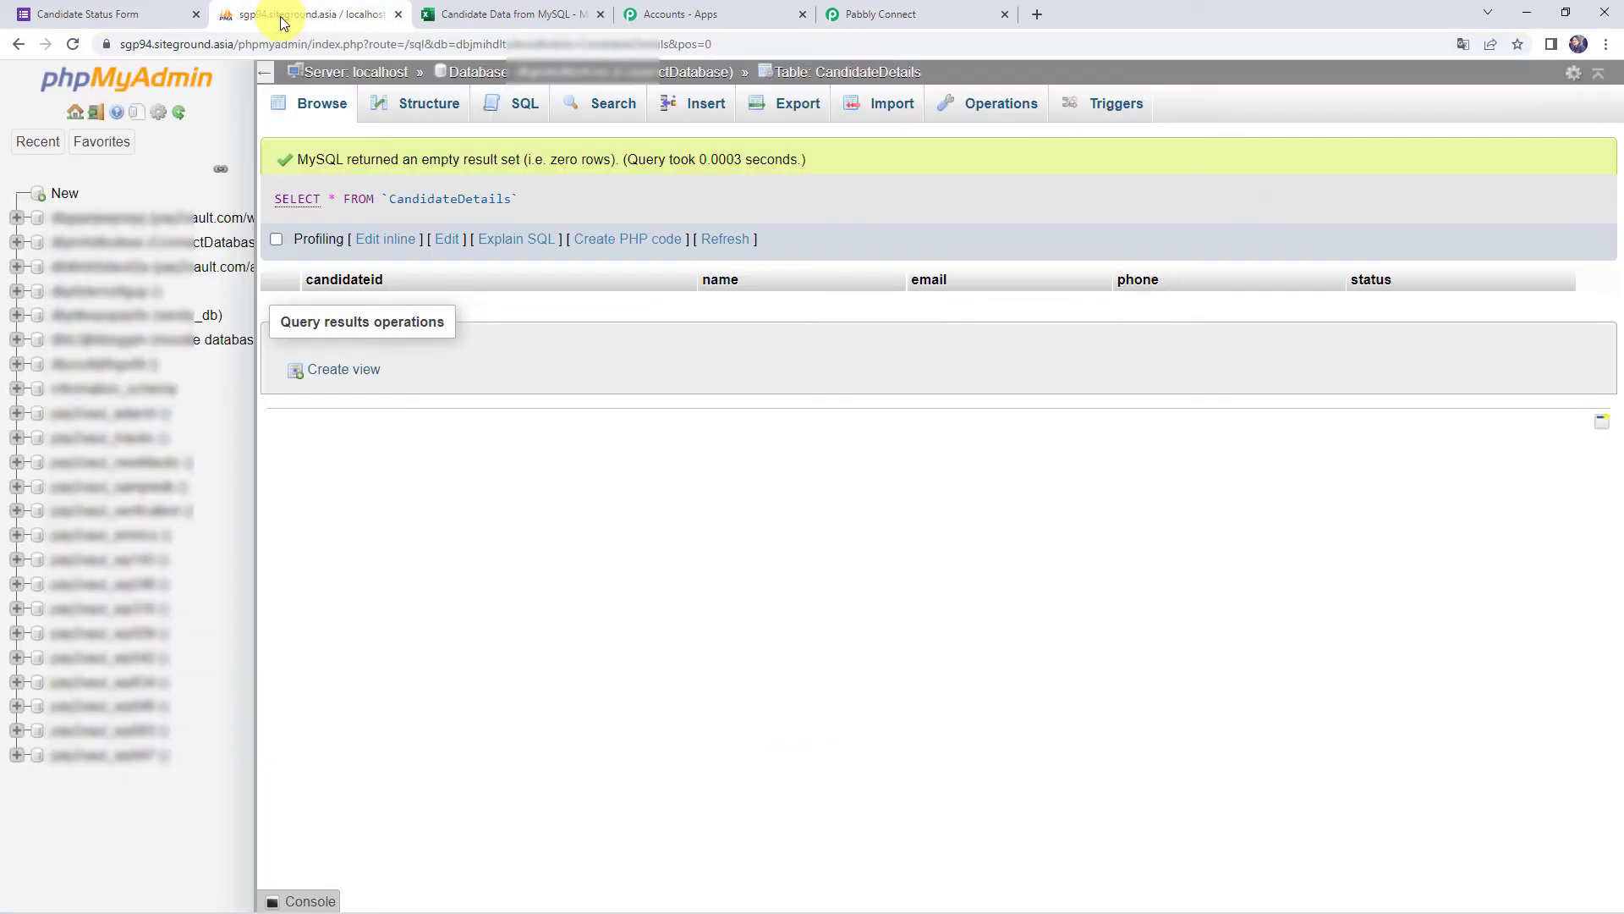
pyautogui.click(209, 246)
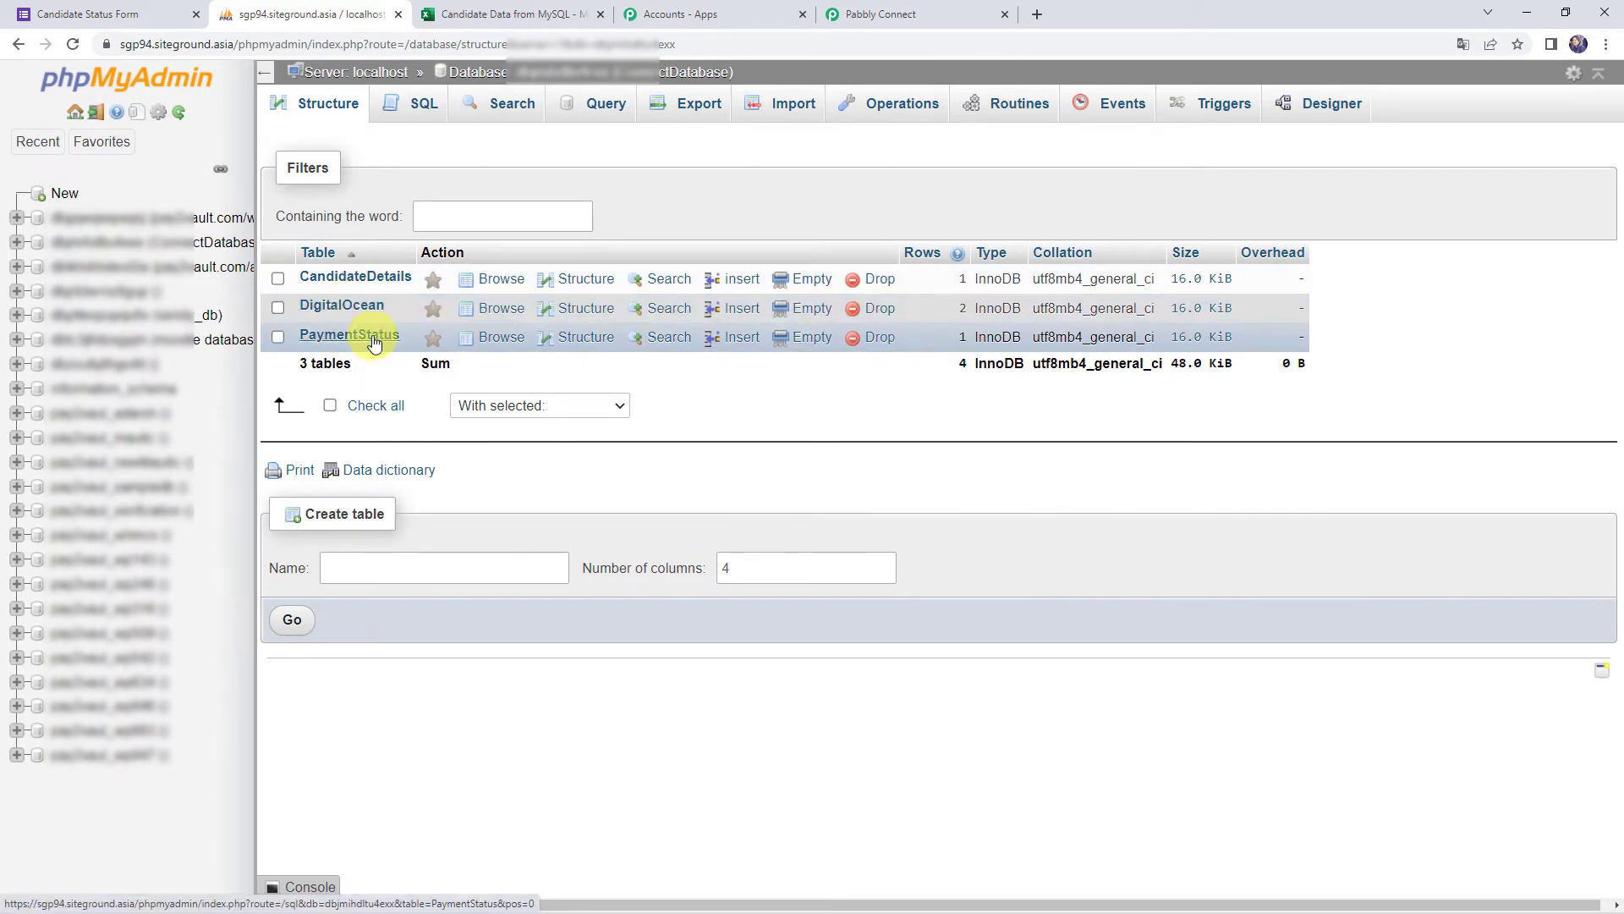
pyautogui.click(930, 14)
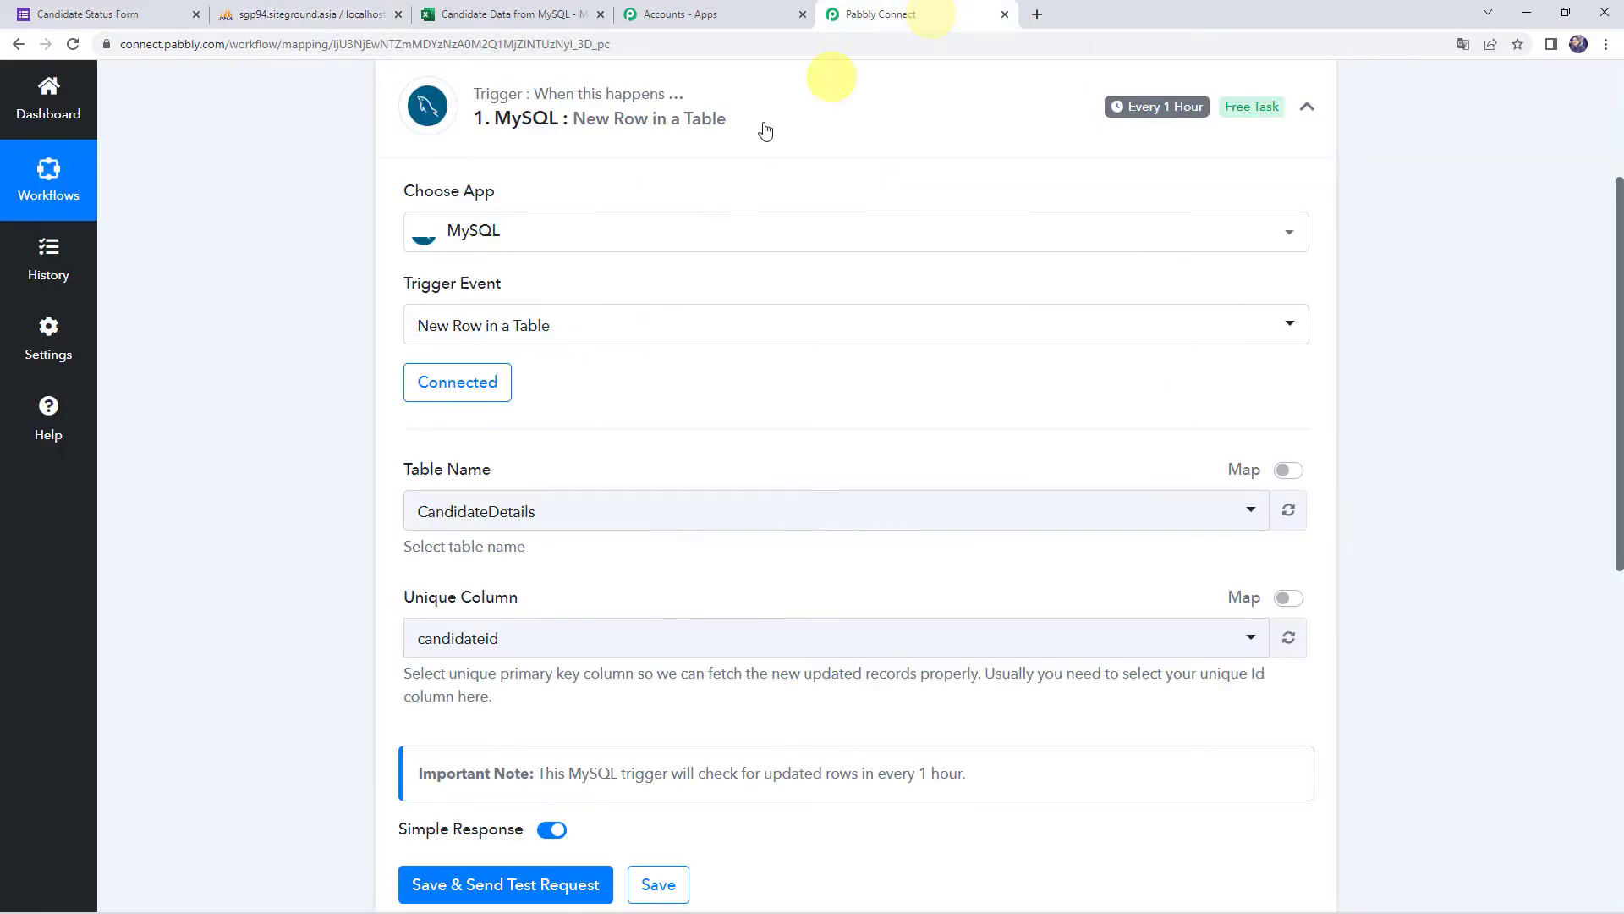
pyautogui.click(462, 508)
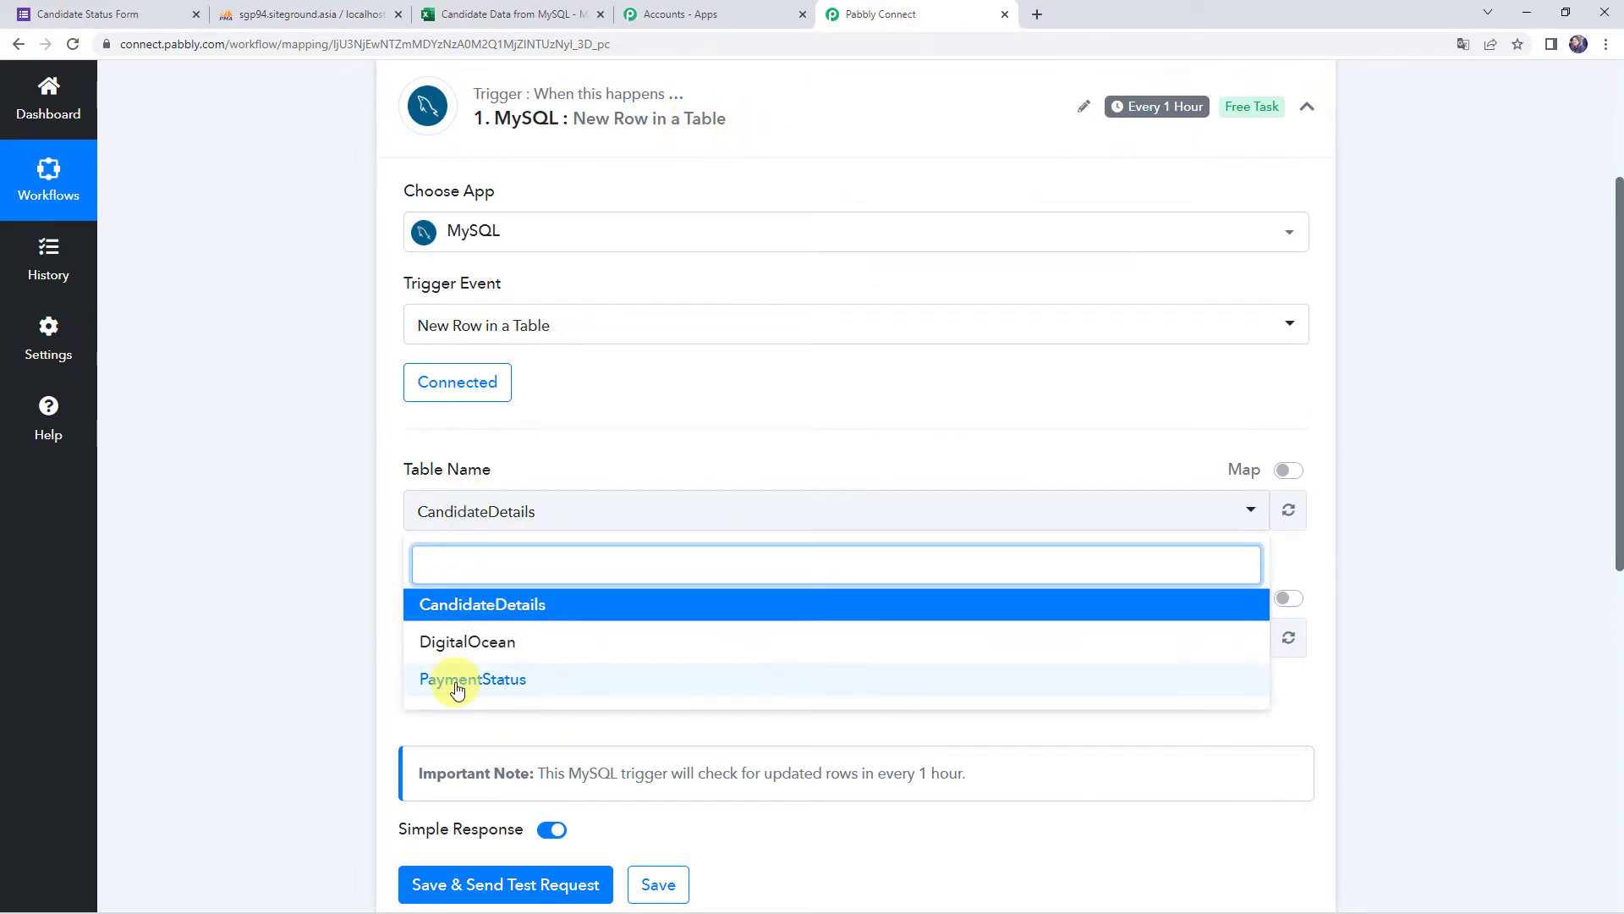
pyautogui.click(502, 607)
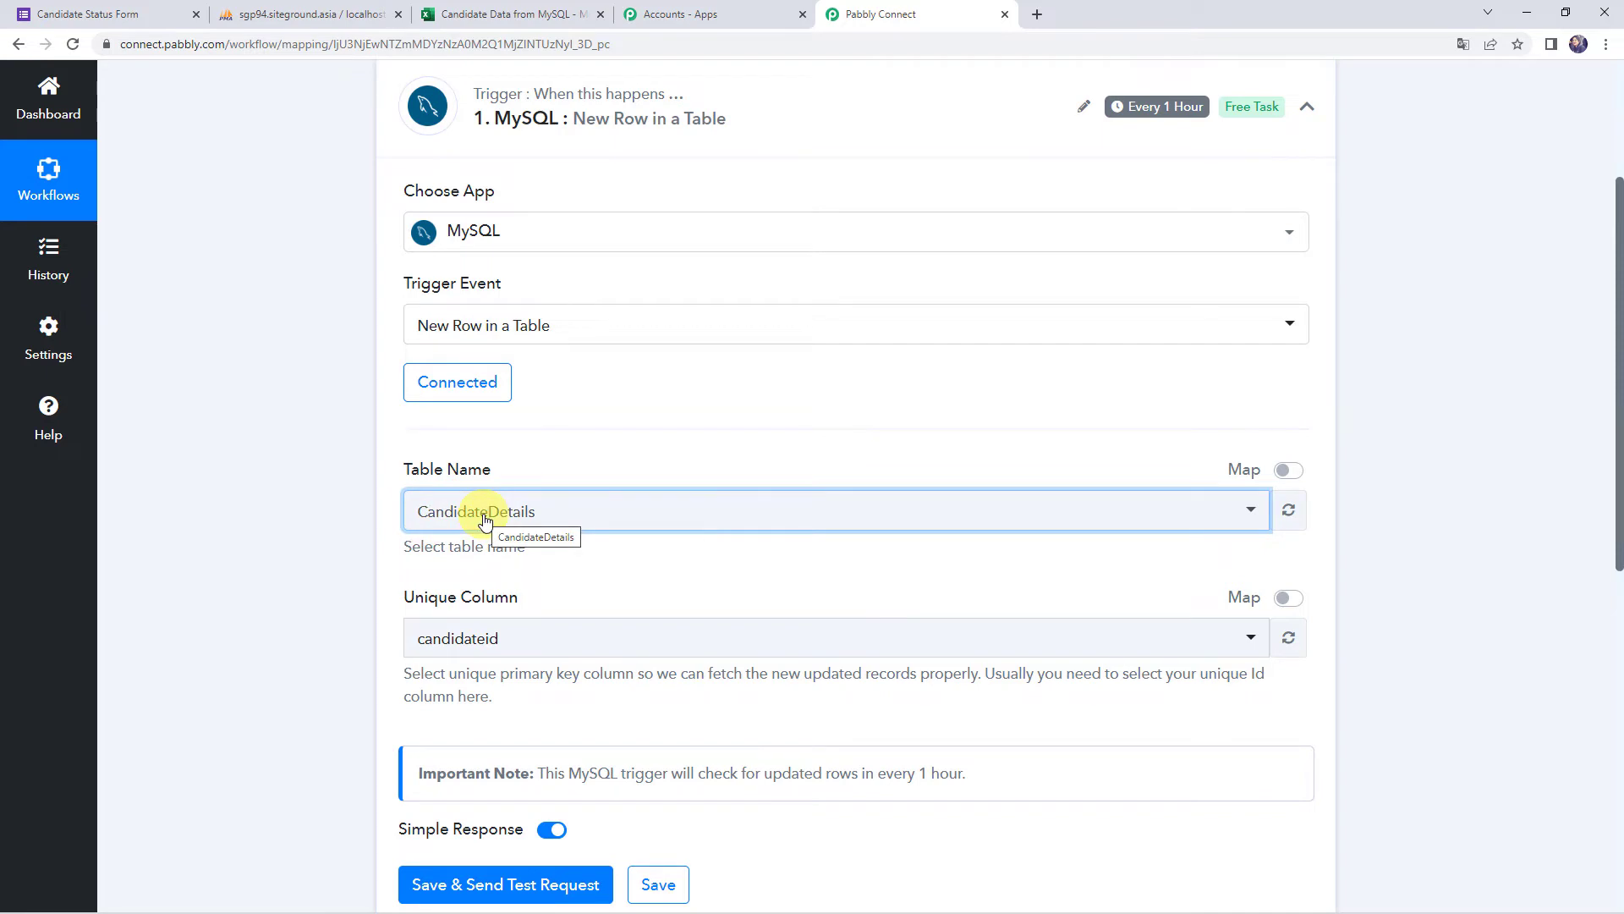
pyautogui.scroll(-2, 485, 518)
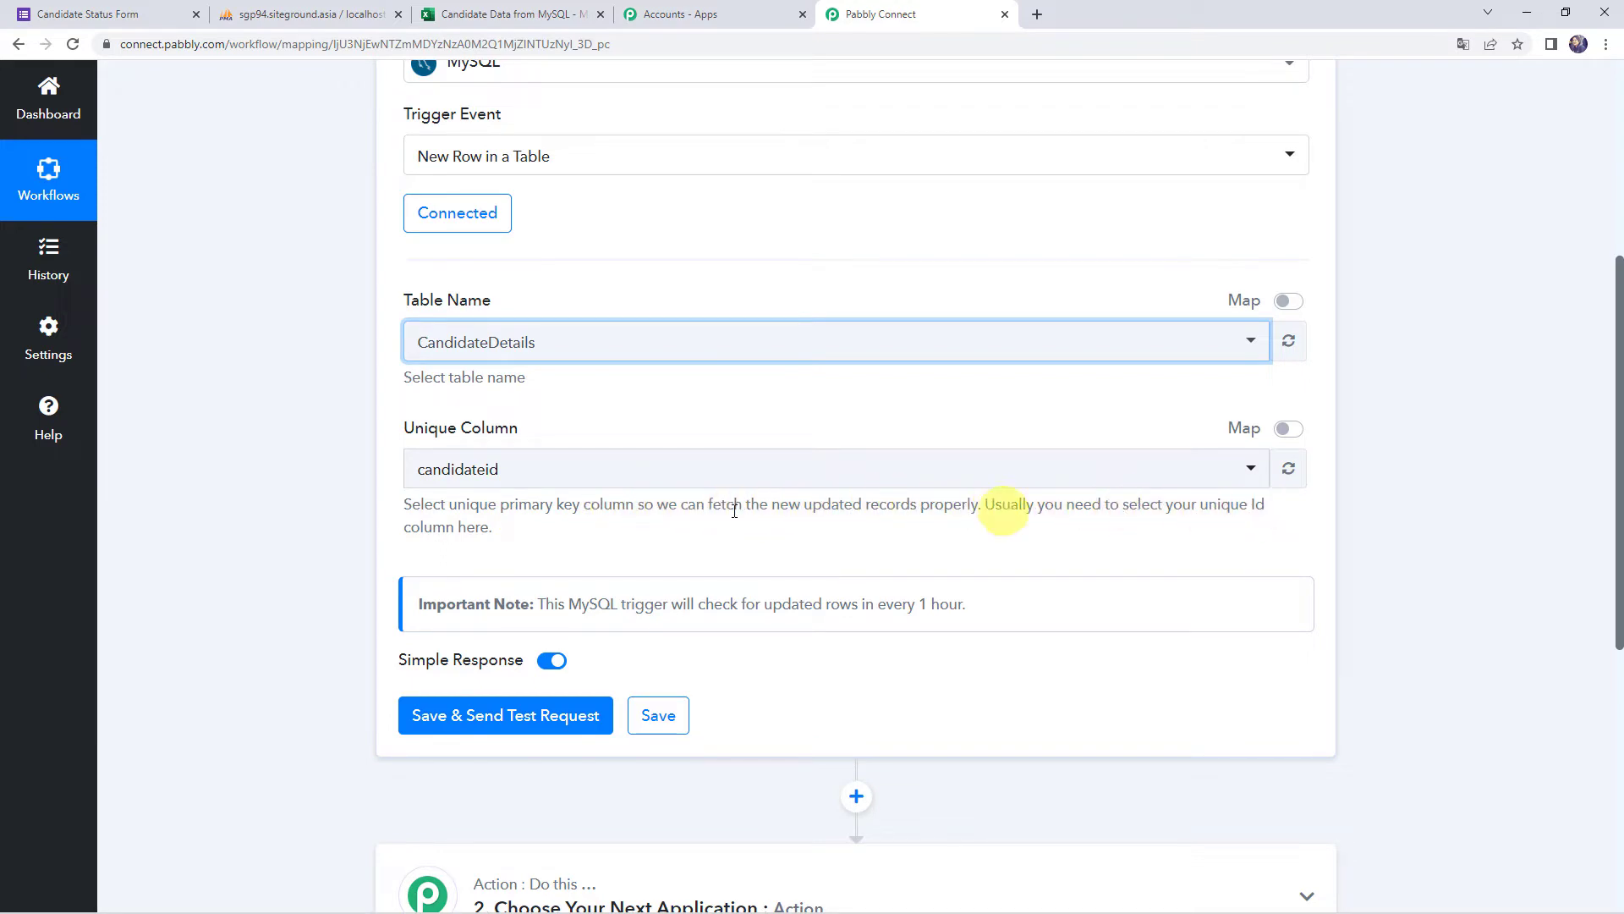
pyautogui.click(495, 471)
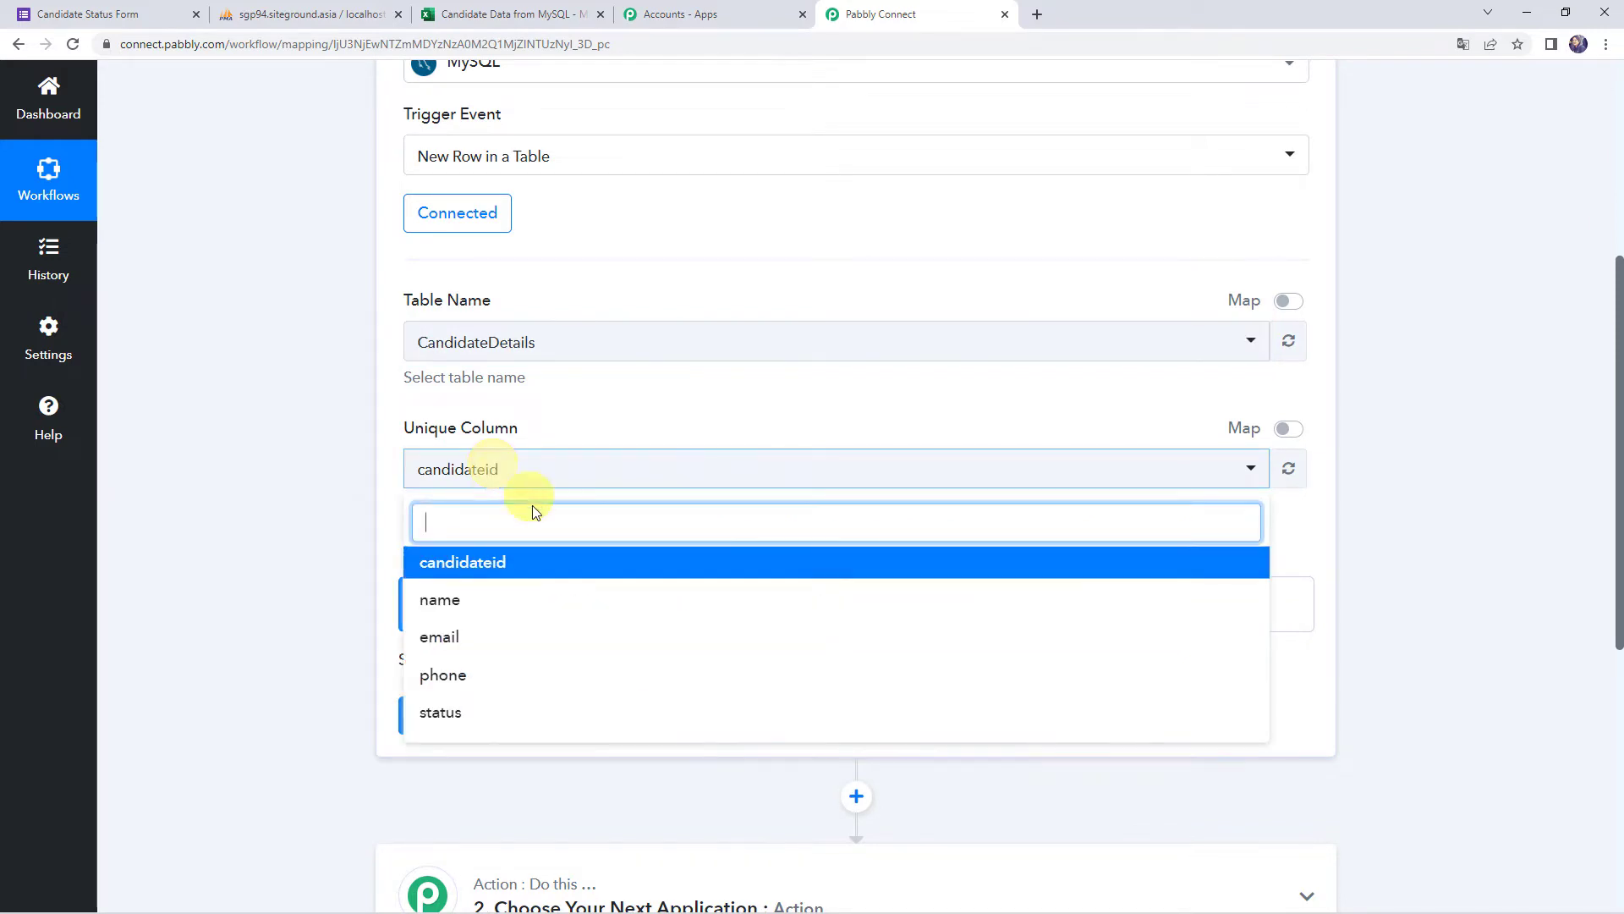
pyautogui.click(474, 562)
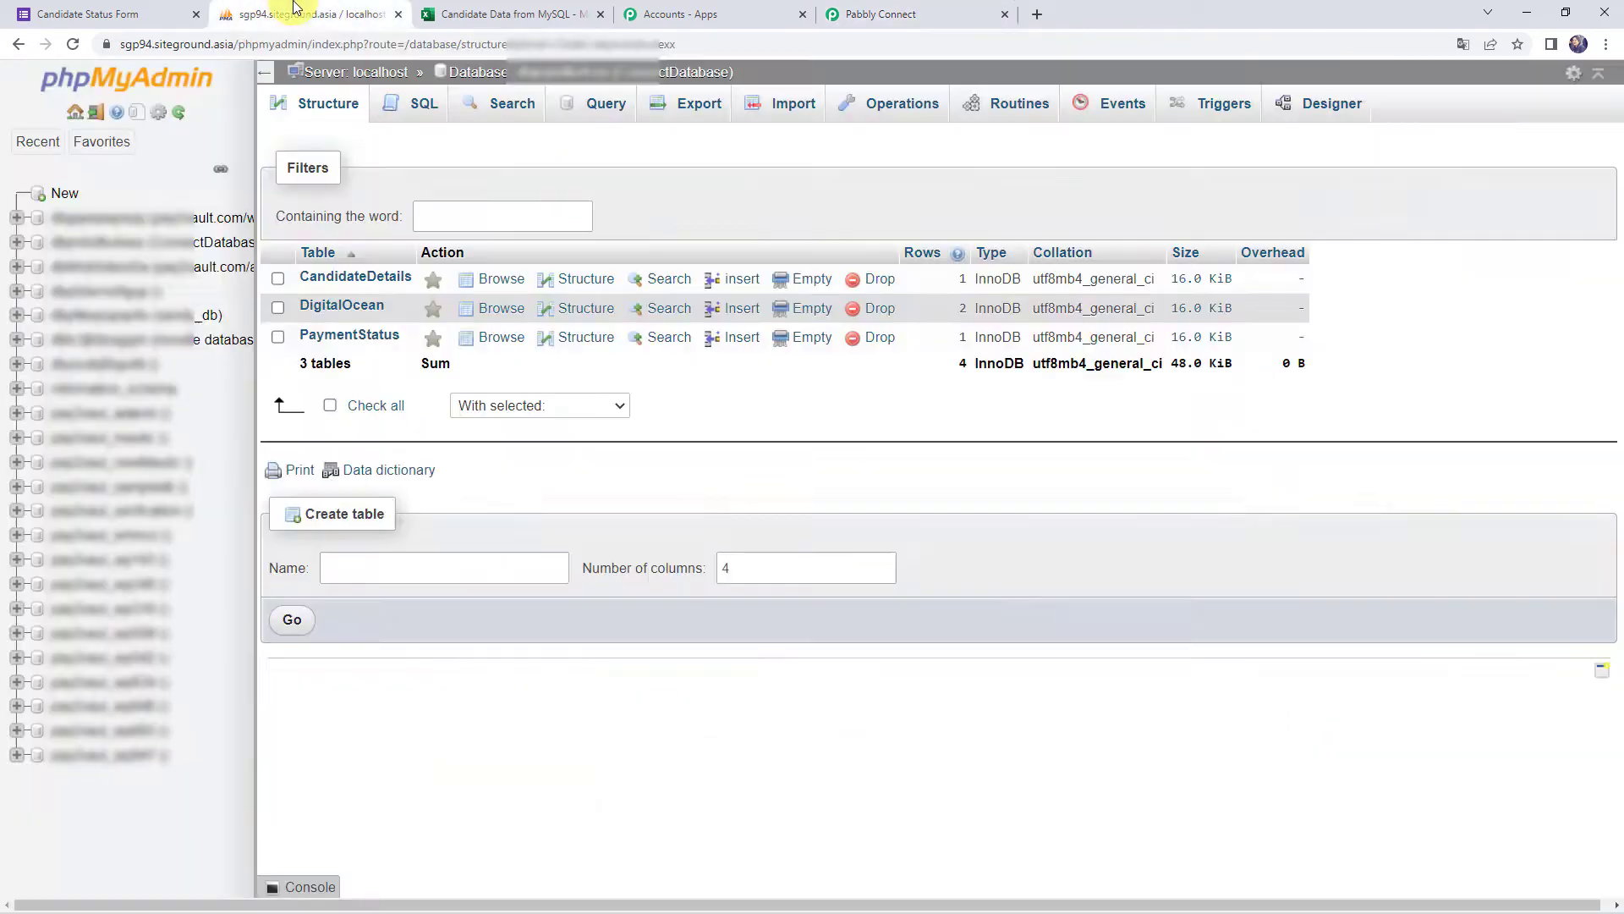
pyautogui.click(298, 15)
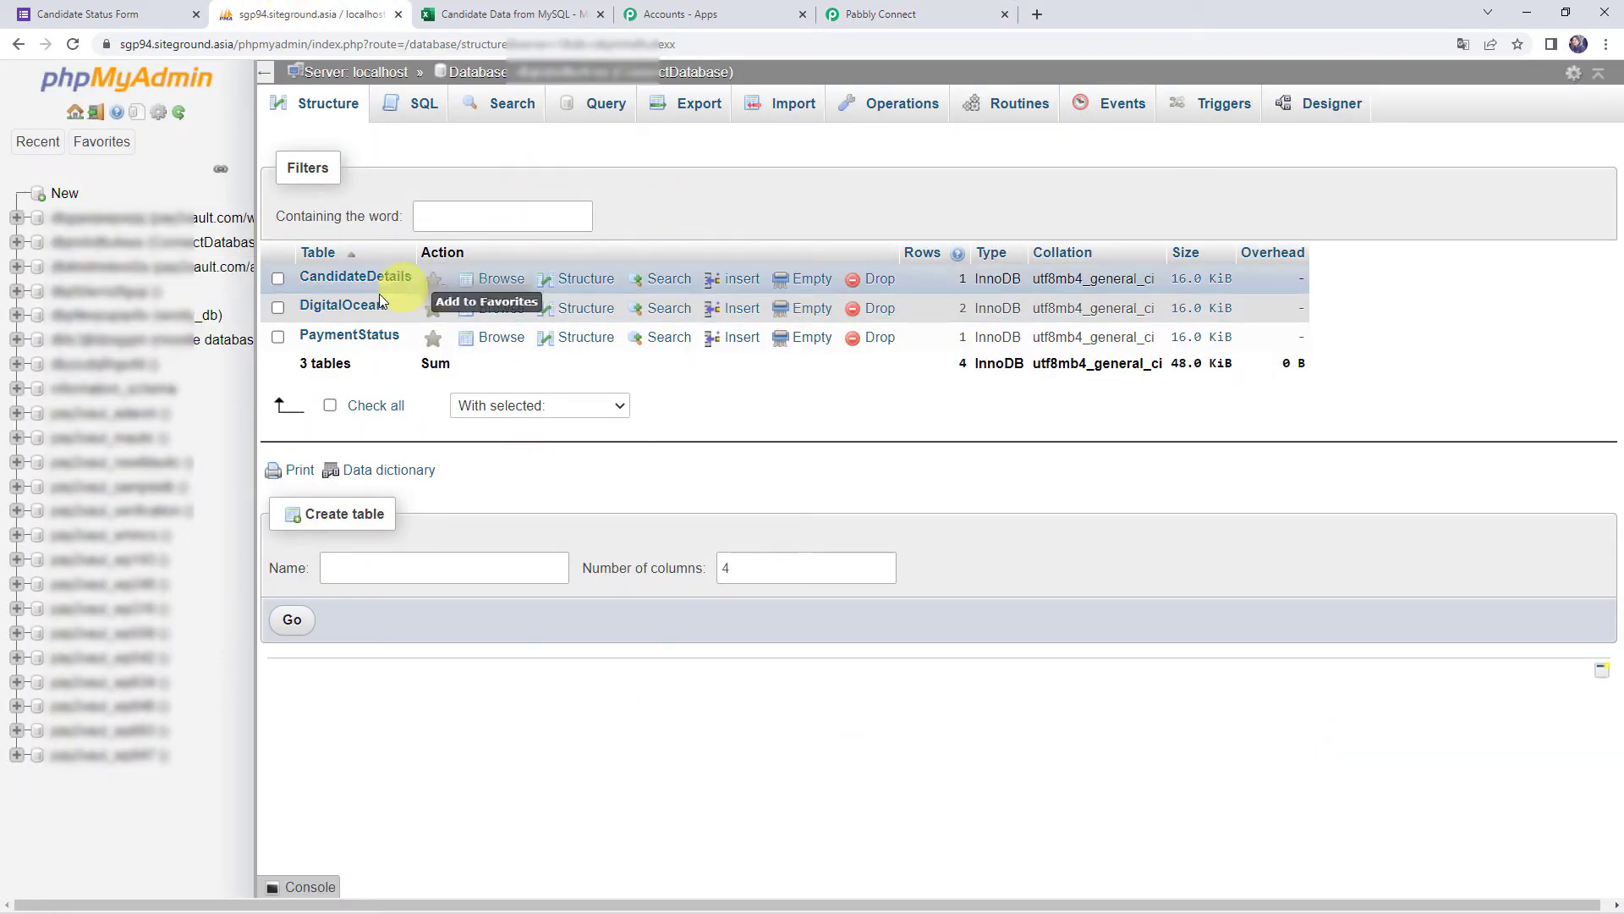
pyautogui.click(336, 279)
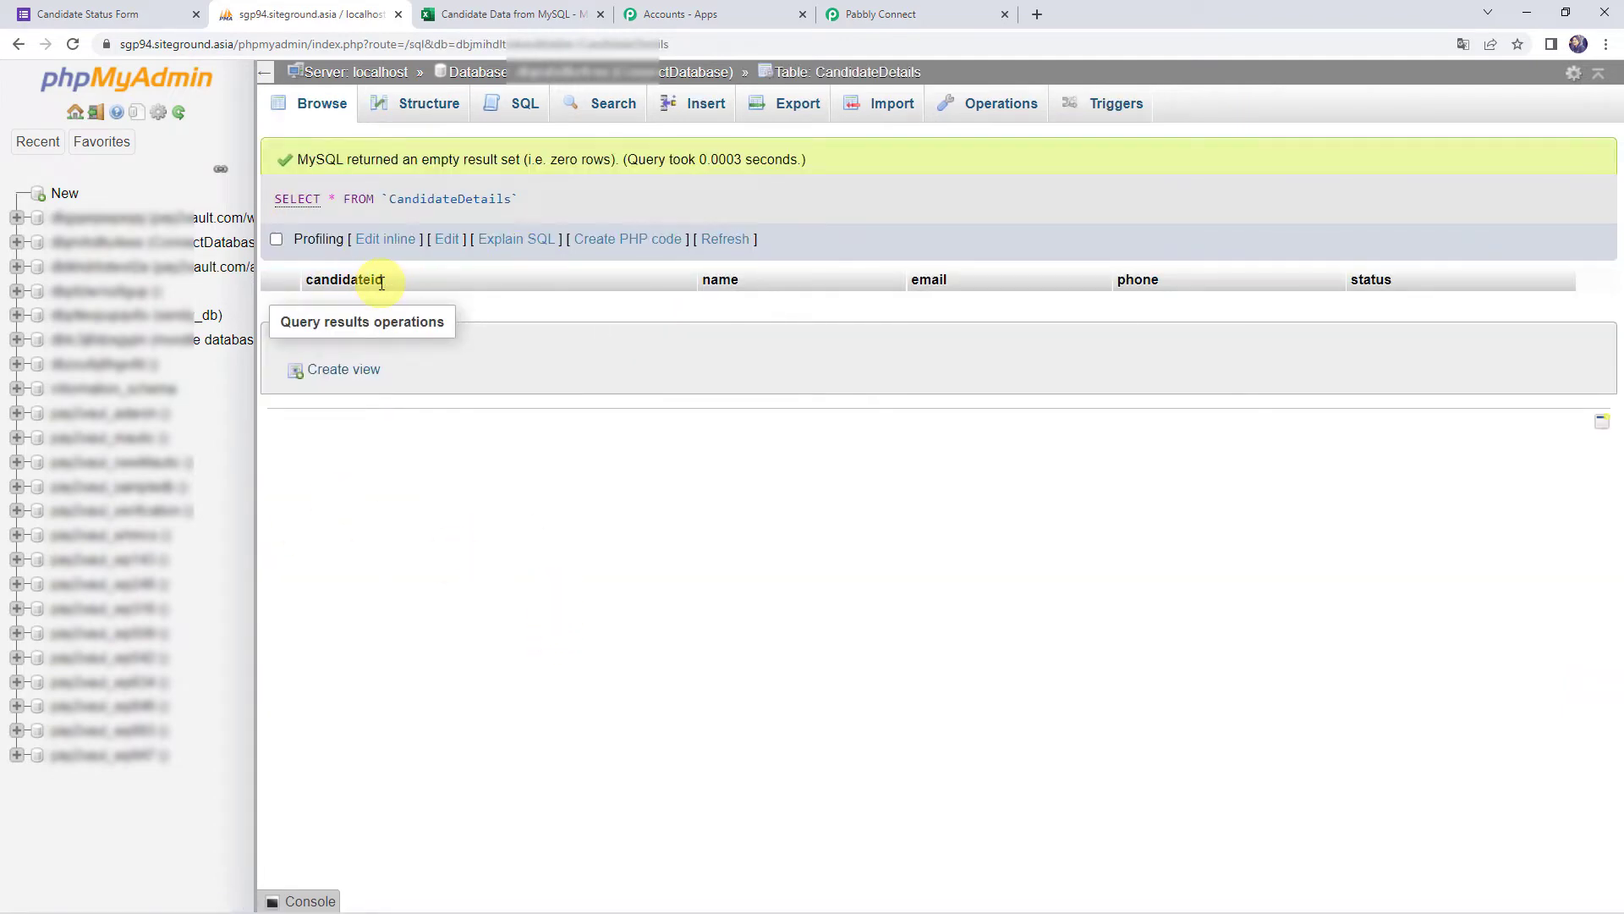
pyautogui.click(888, 14)
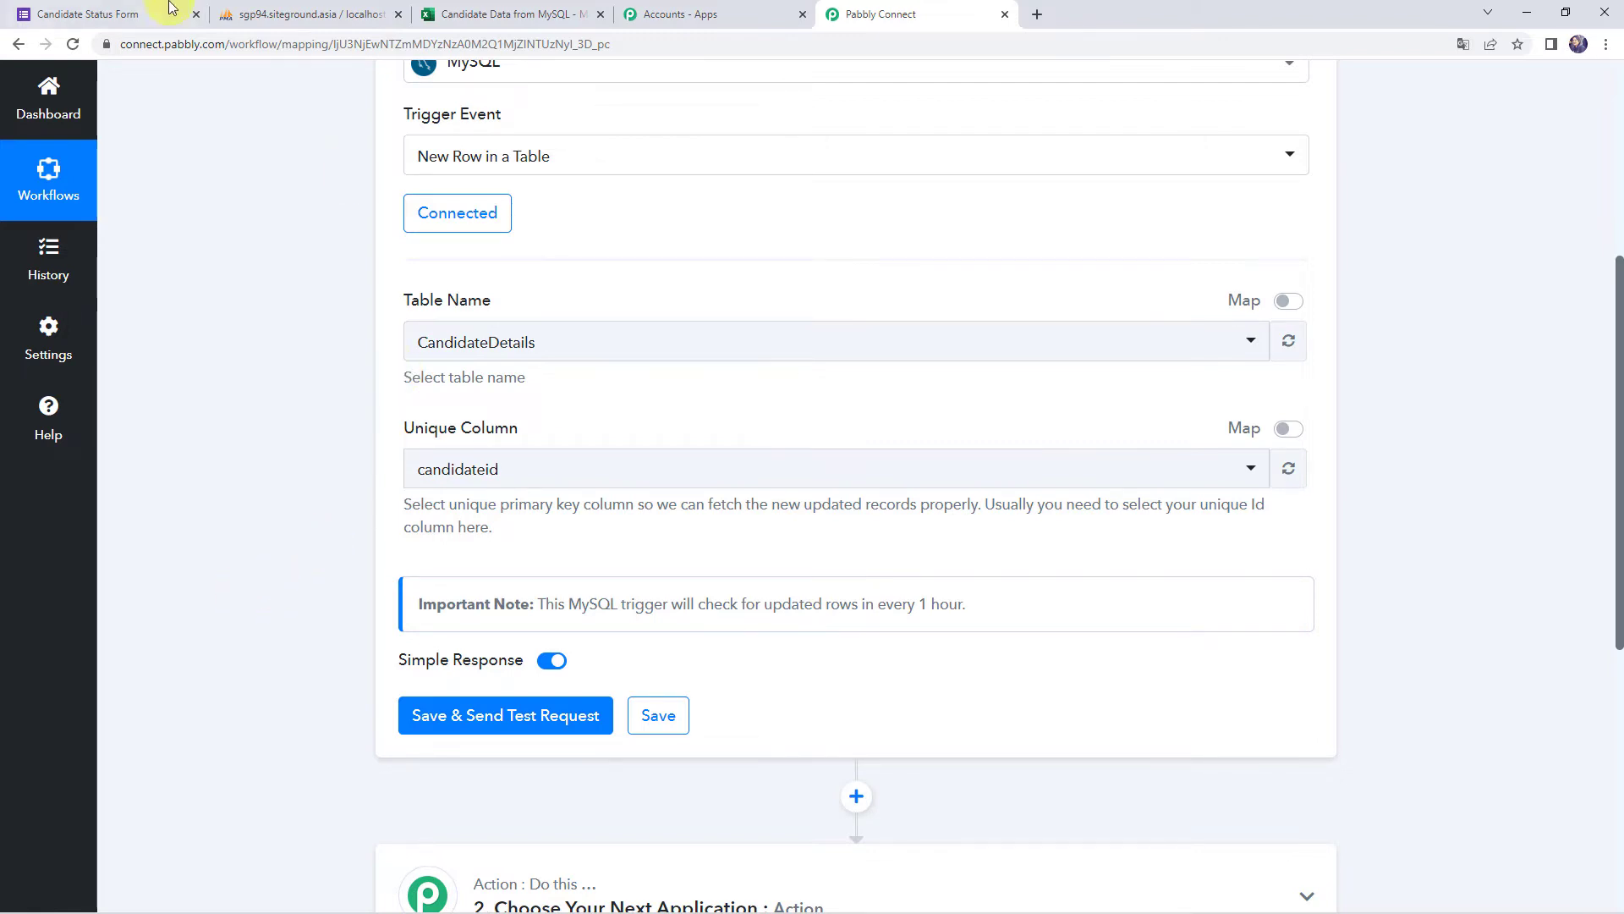
# Submit a Candidate Status Form response with name, email, mobile number and status Offered
pyautogui.click(138, 13)
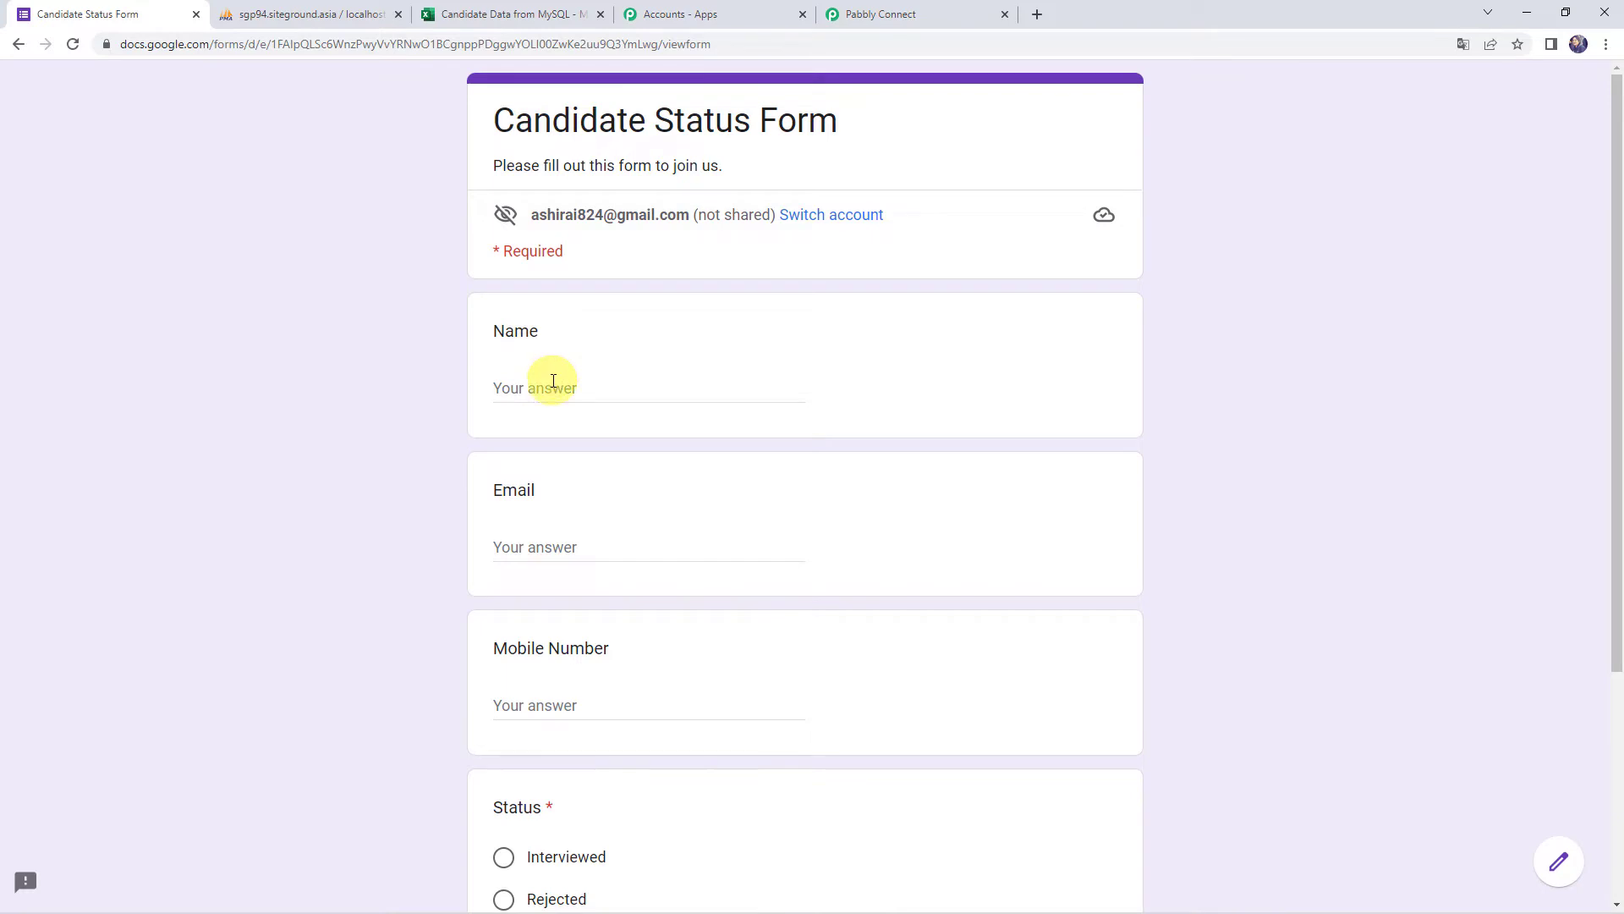
pyautogui.write('Demo Name')
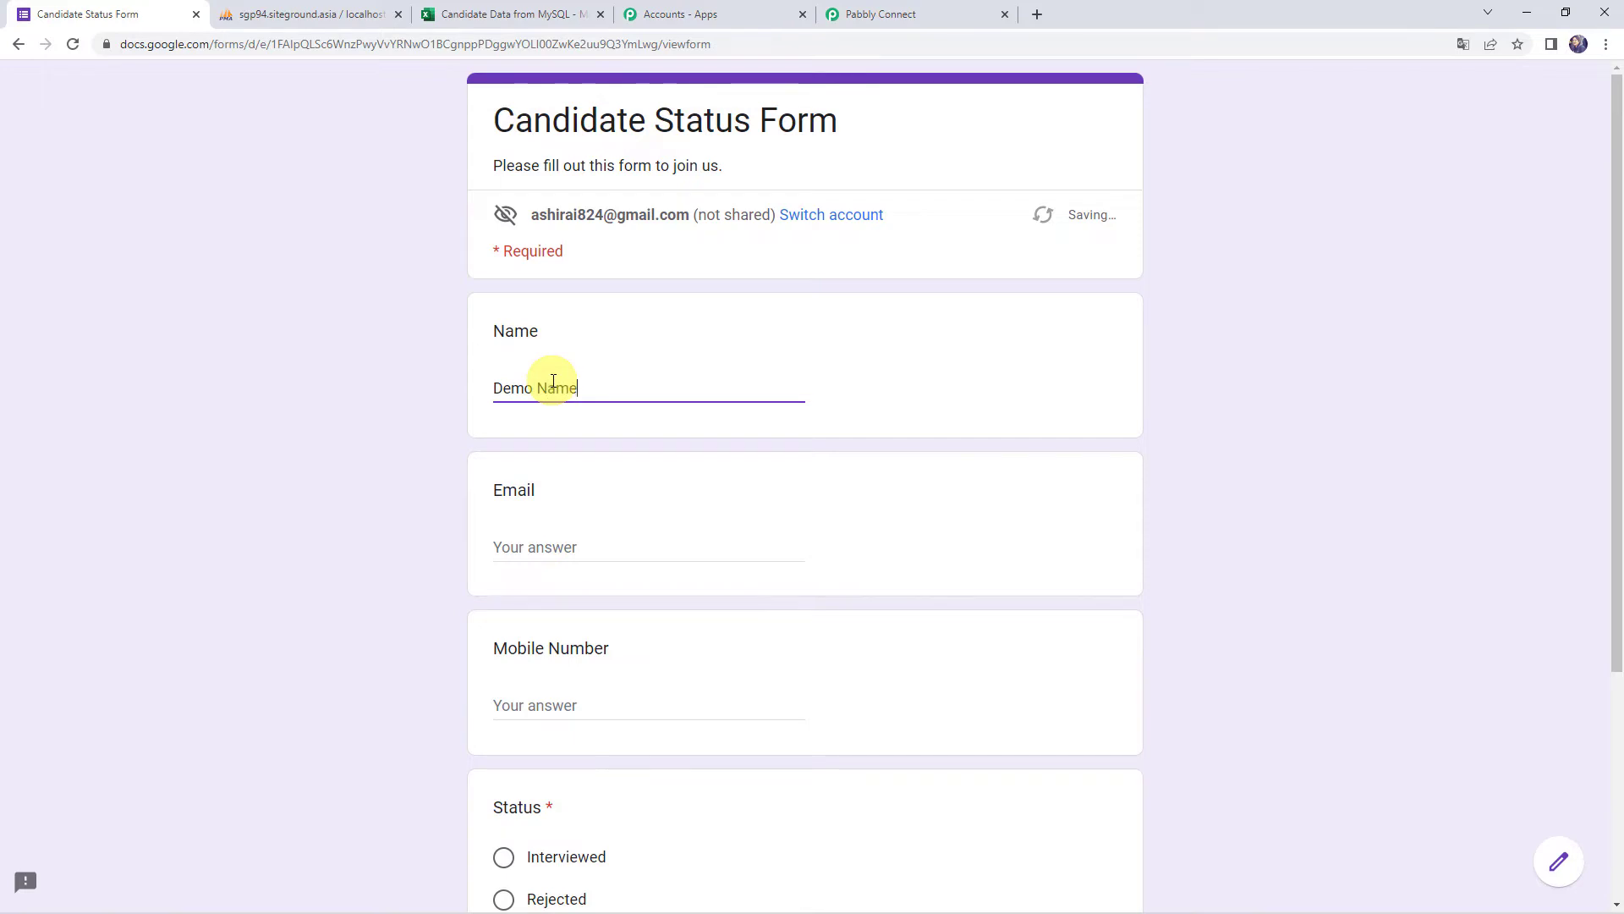
pyautogui.press('Tab')
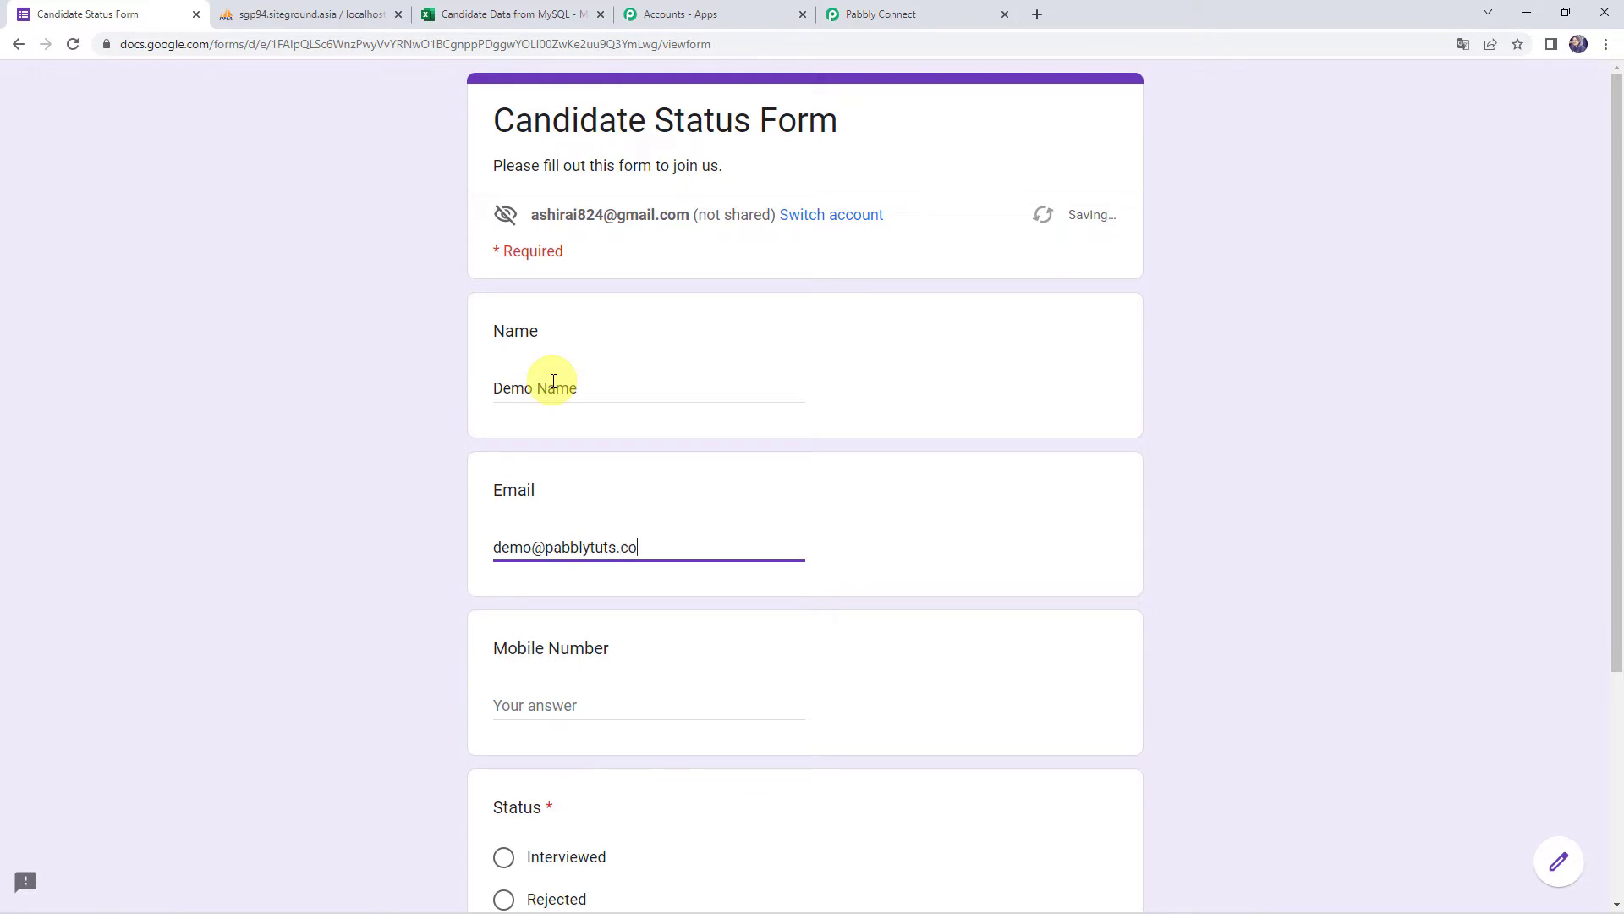
pyautogui.press('Tab')
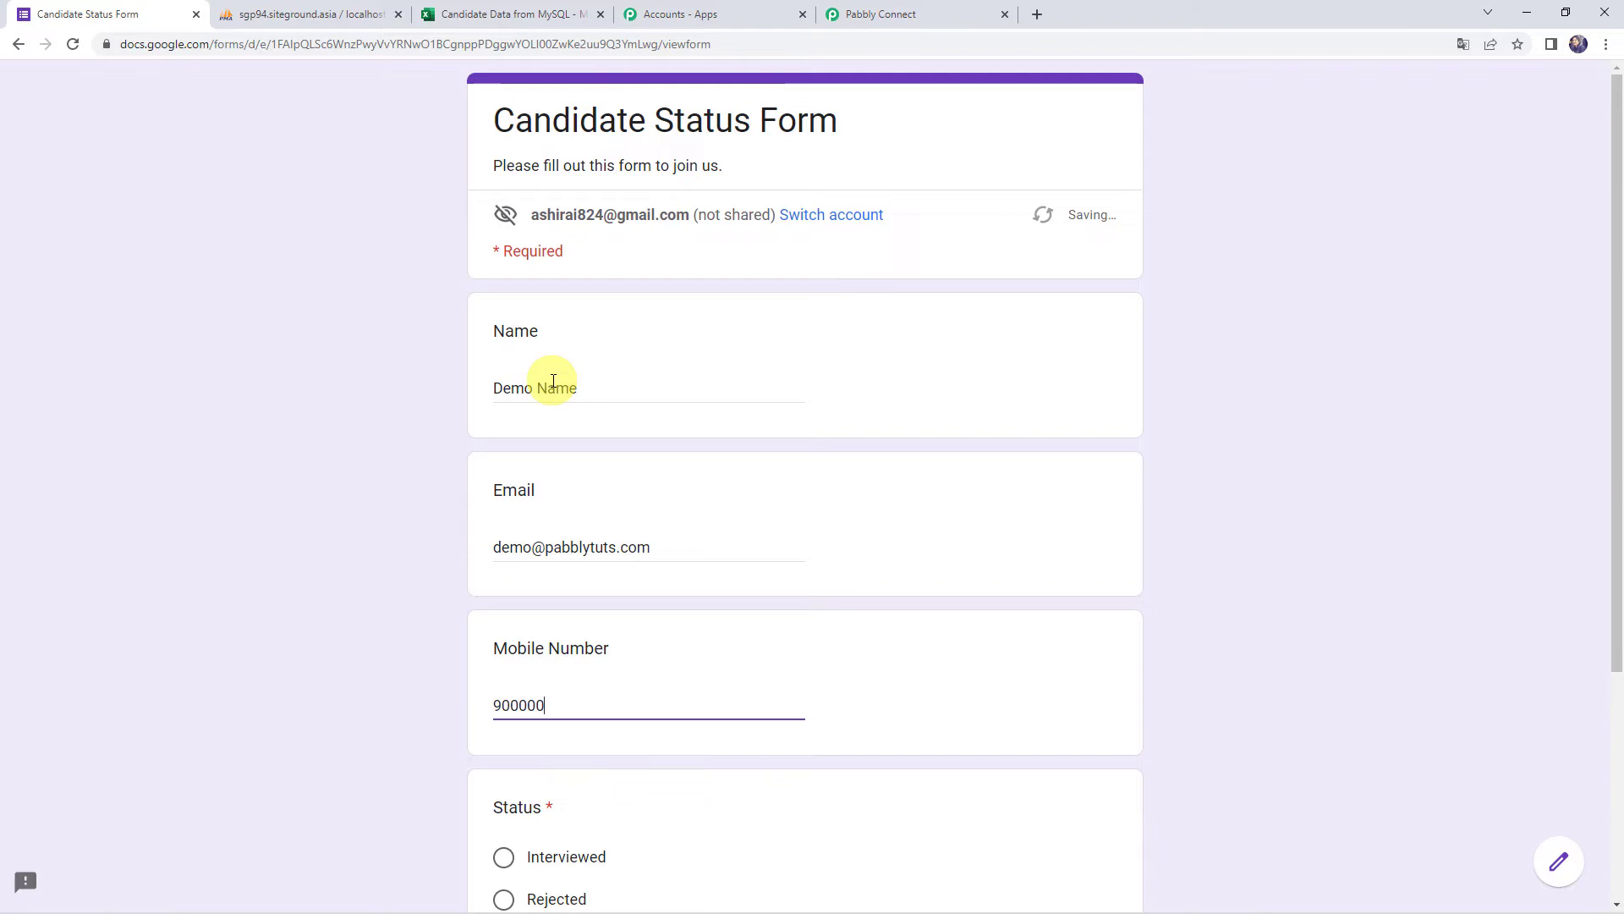
pyautogui.scroll(-4, 508, 461)
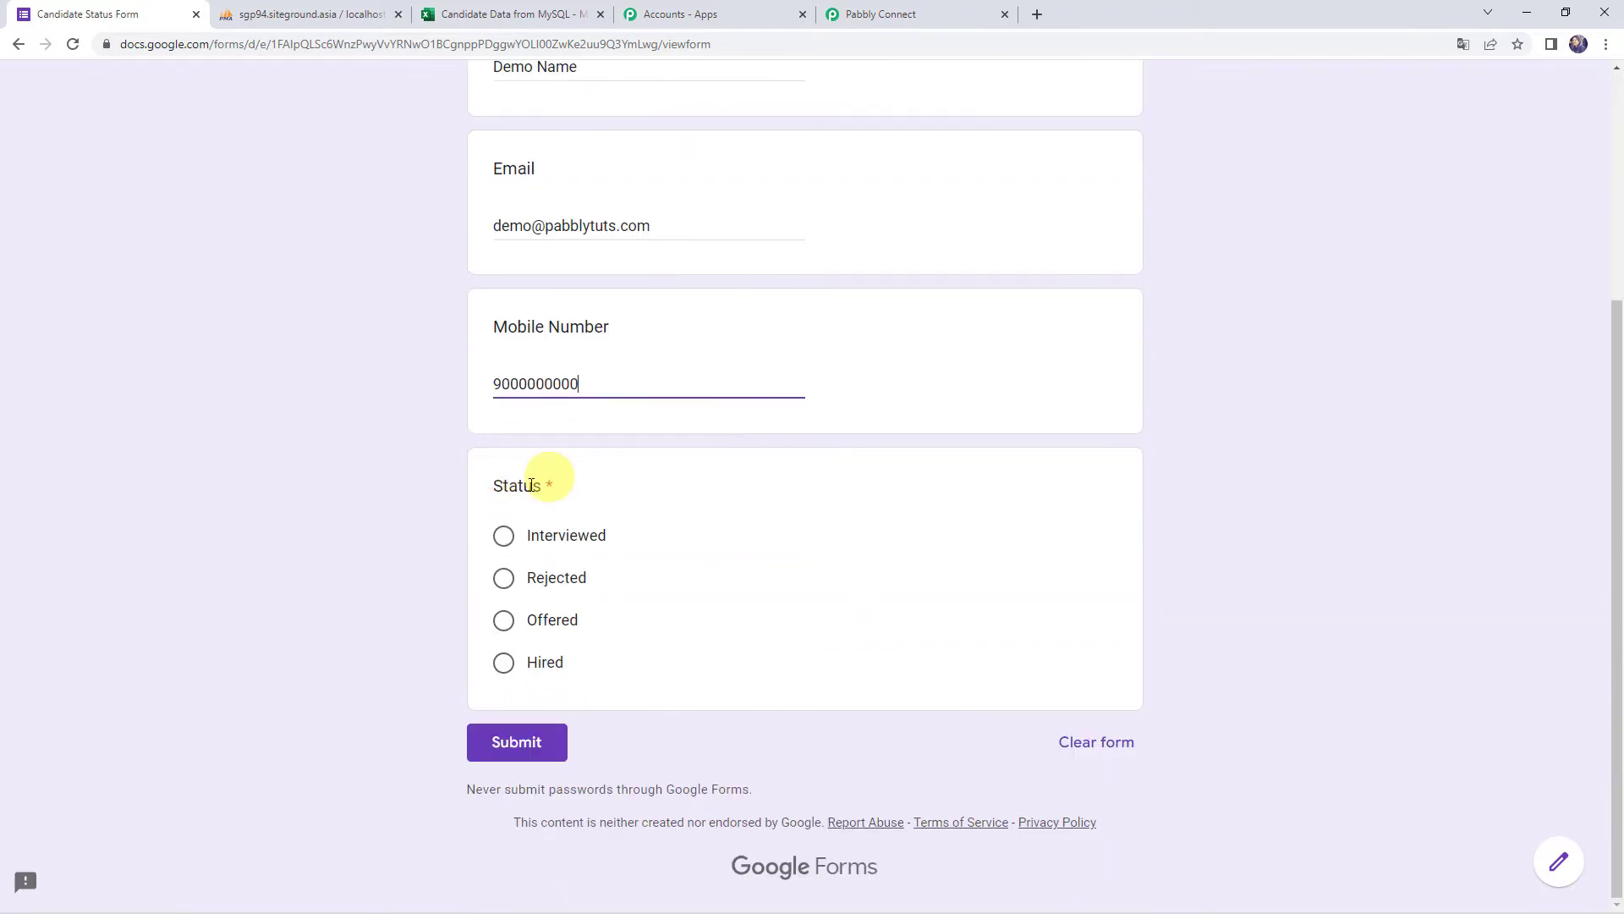
pyautogui.click(533, 622)
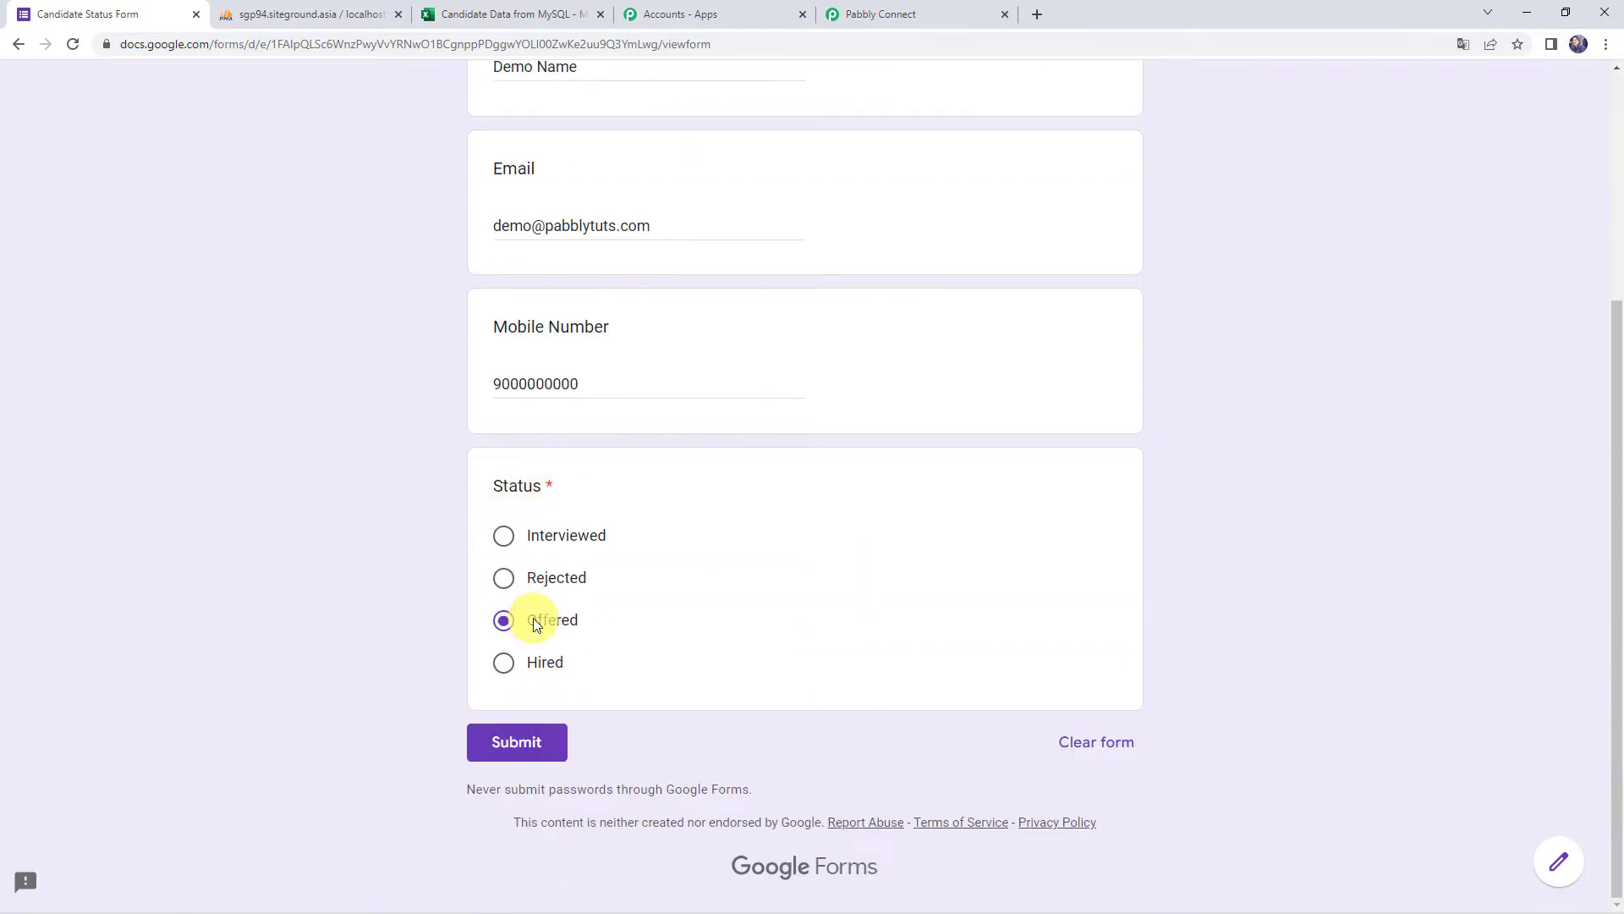
pyautogui.click(518, 743)
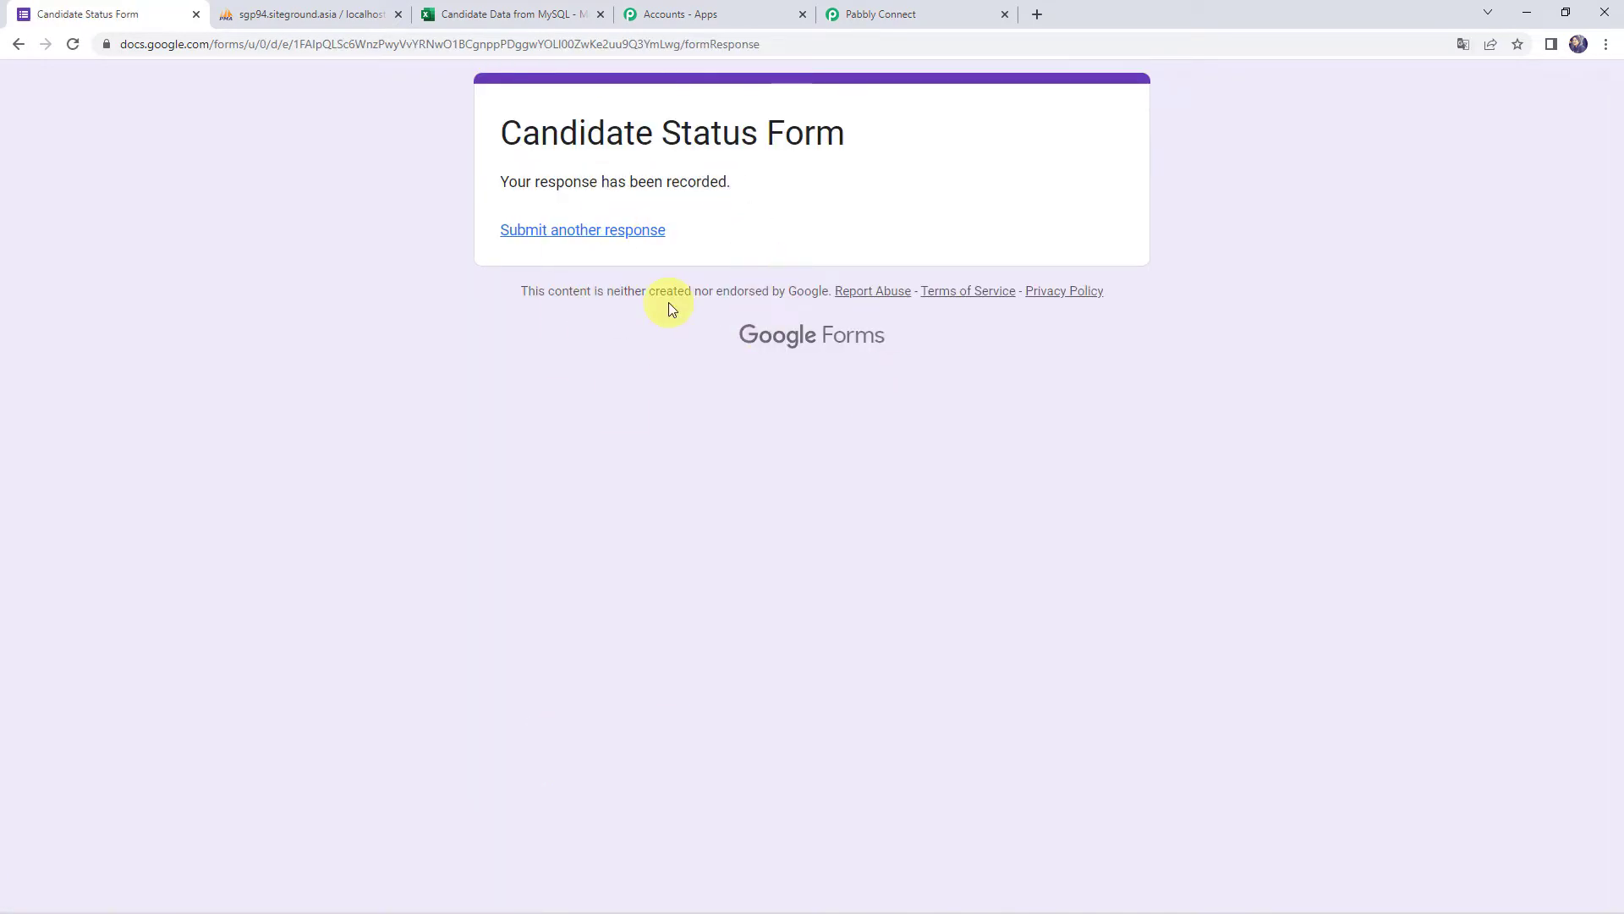
# Reload the CandidateDetails Browse view in phpMyAdmin to show row candidateid 5, status Offered
pyautogui.click(299, 21)
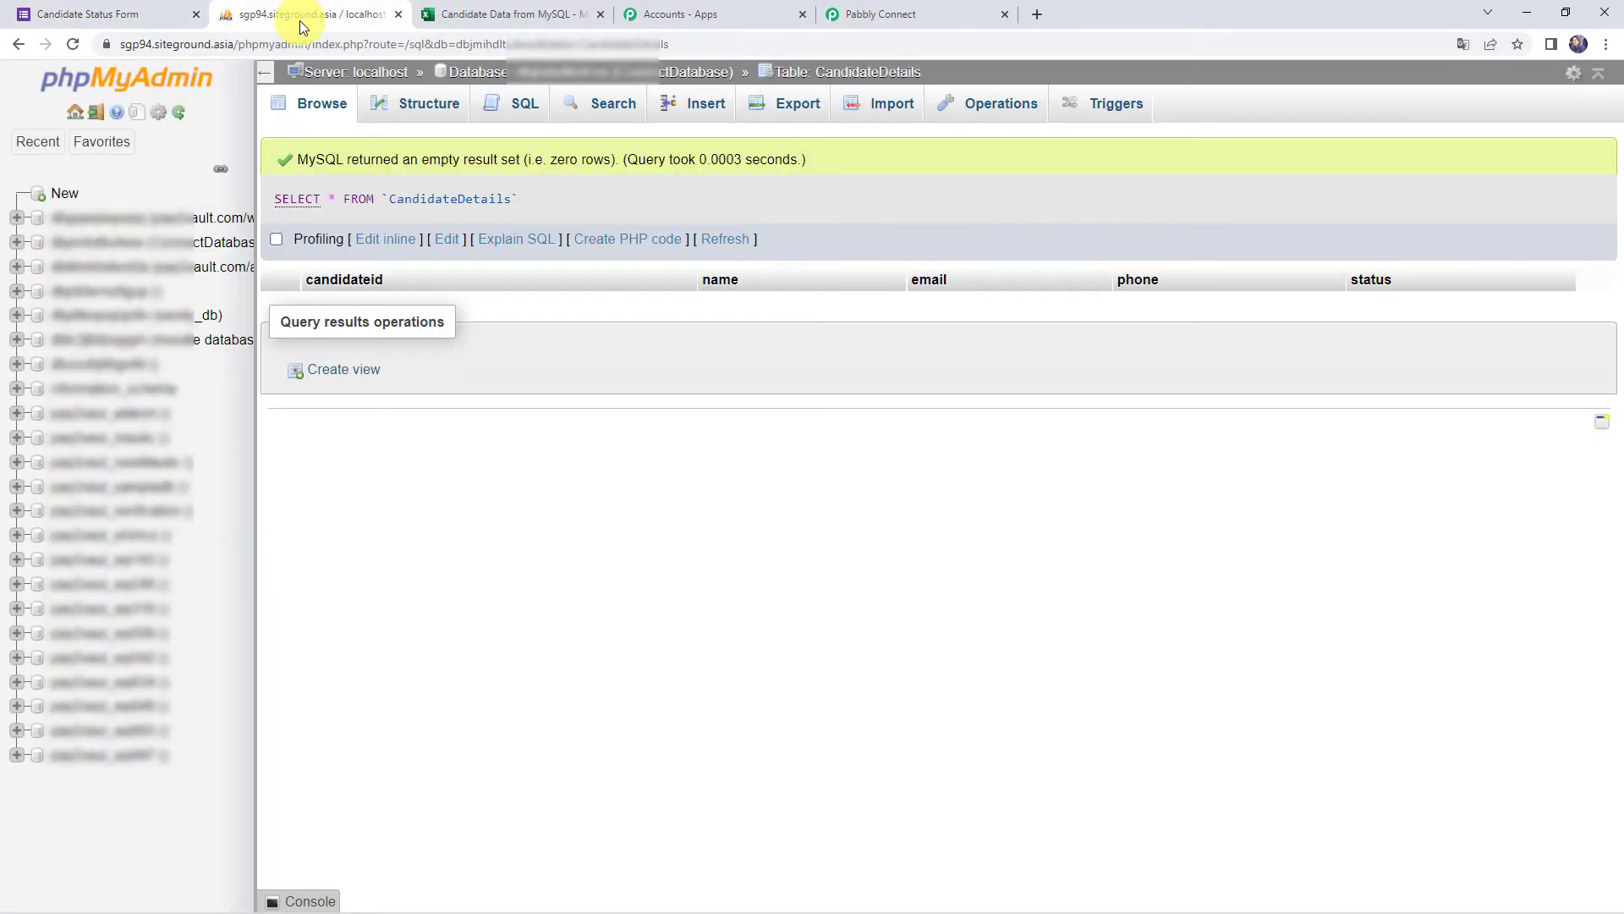
pyautogui.click(75, 43)
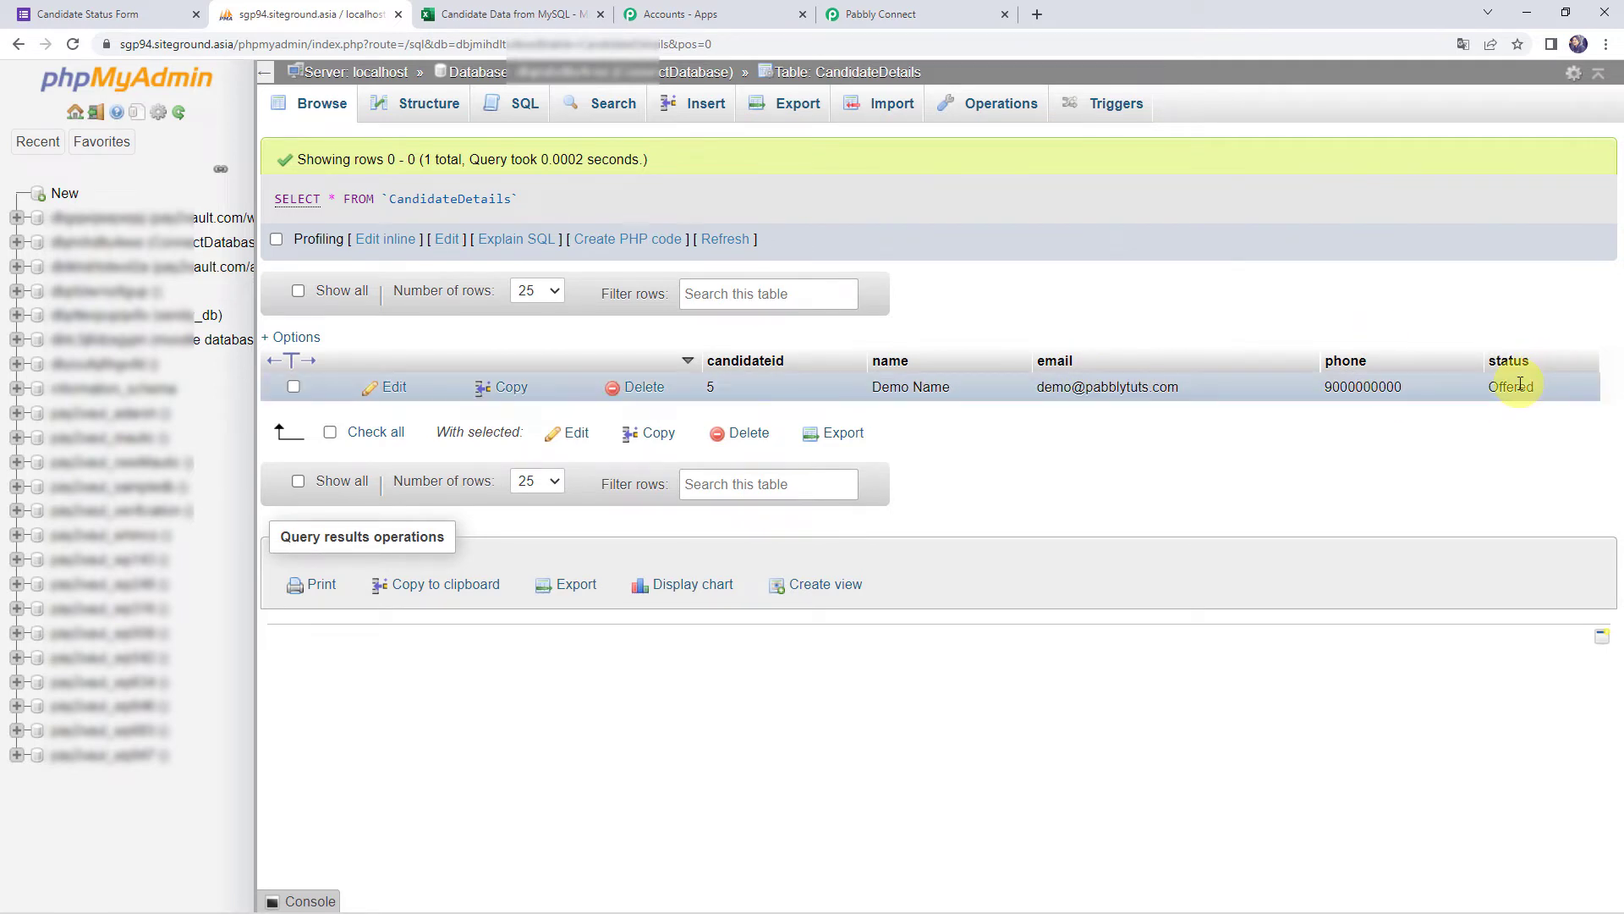
# Save and test the trigger, reviewing the received row: candidateid 5, status Offered, unique value 5
pyautogui.click(909, 12)
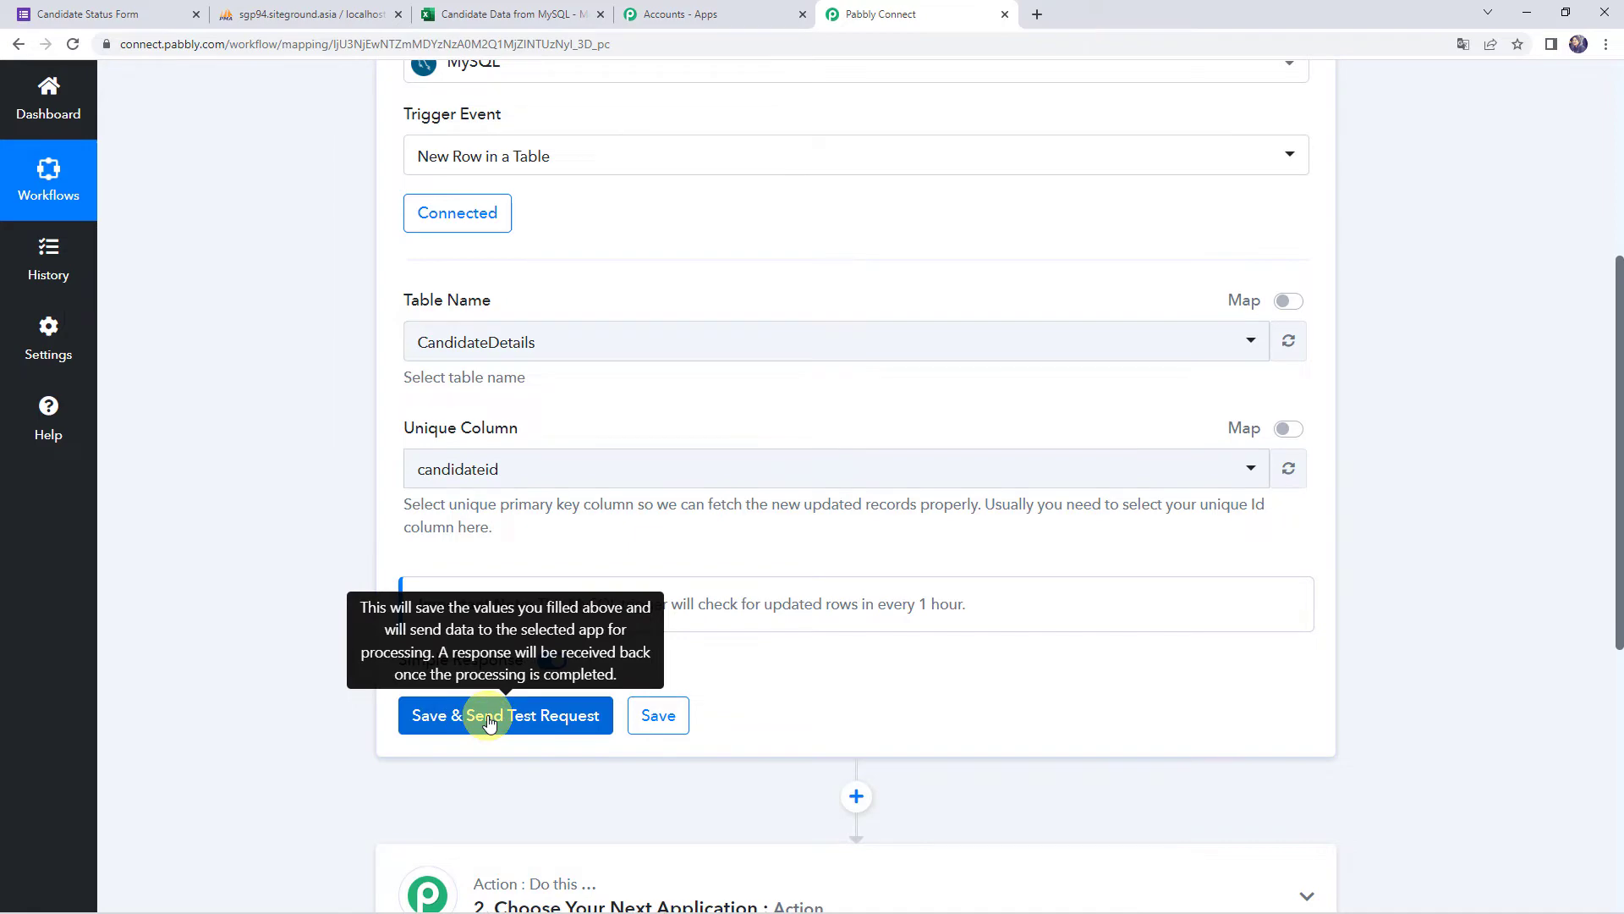
pyautogui.click(488, 718)
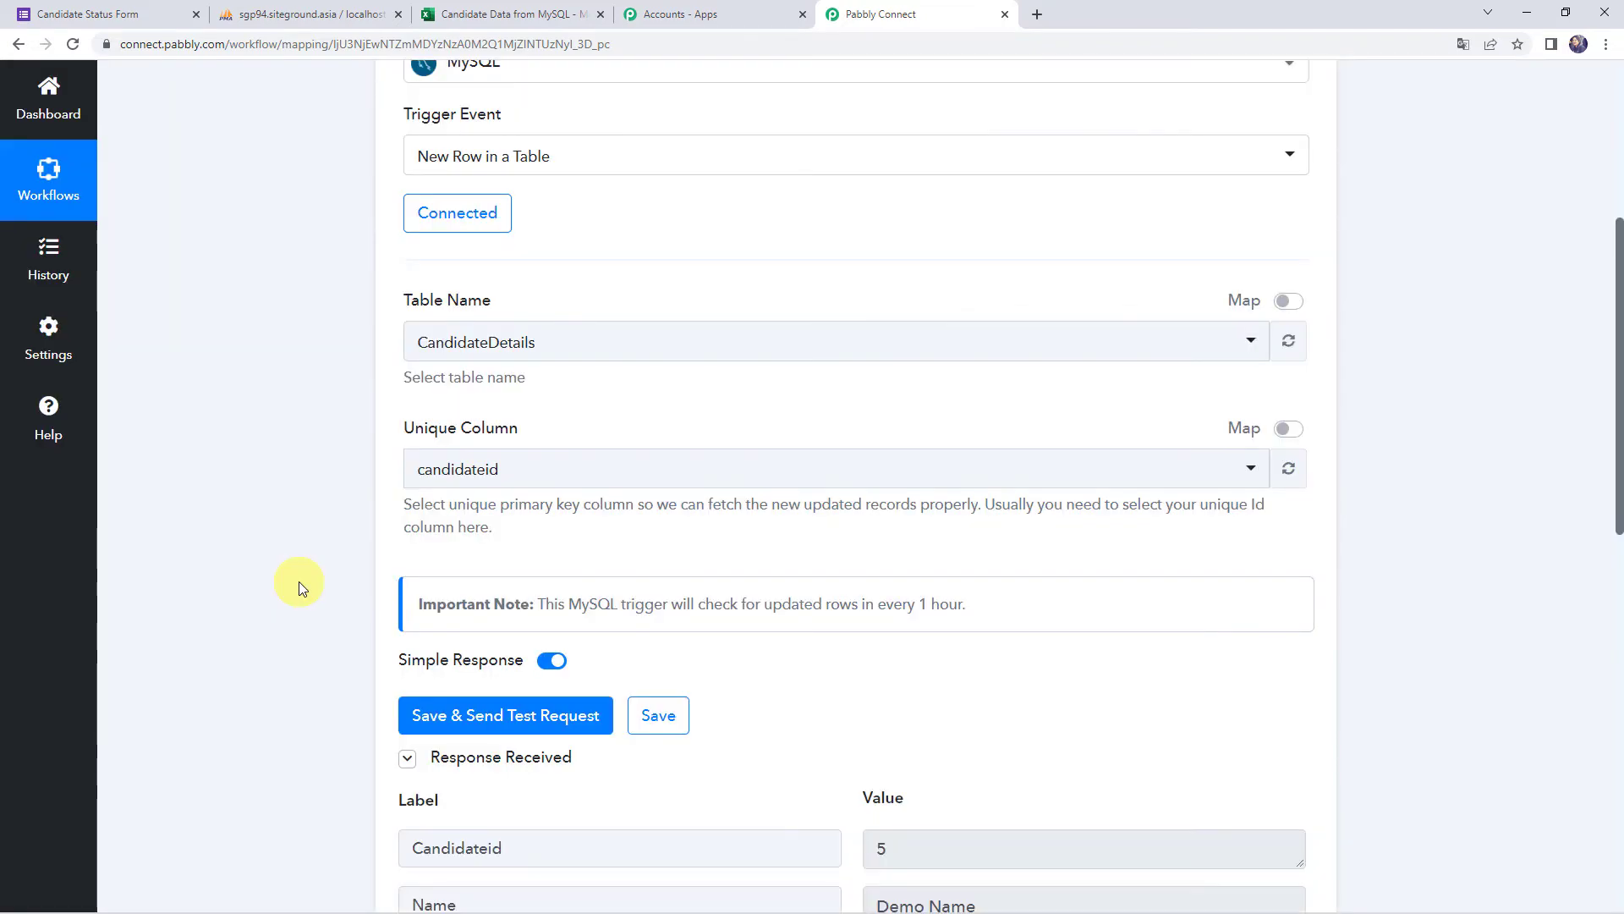
pyautogui.scroll(-5, 297, 582)
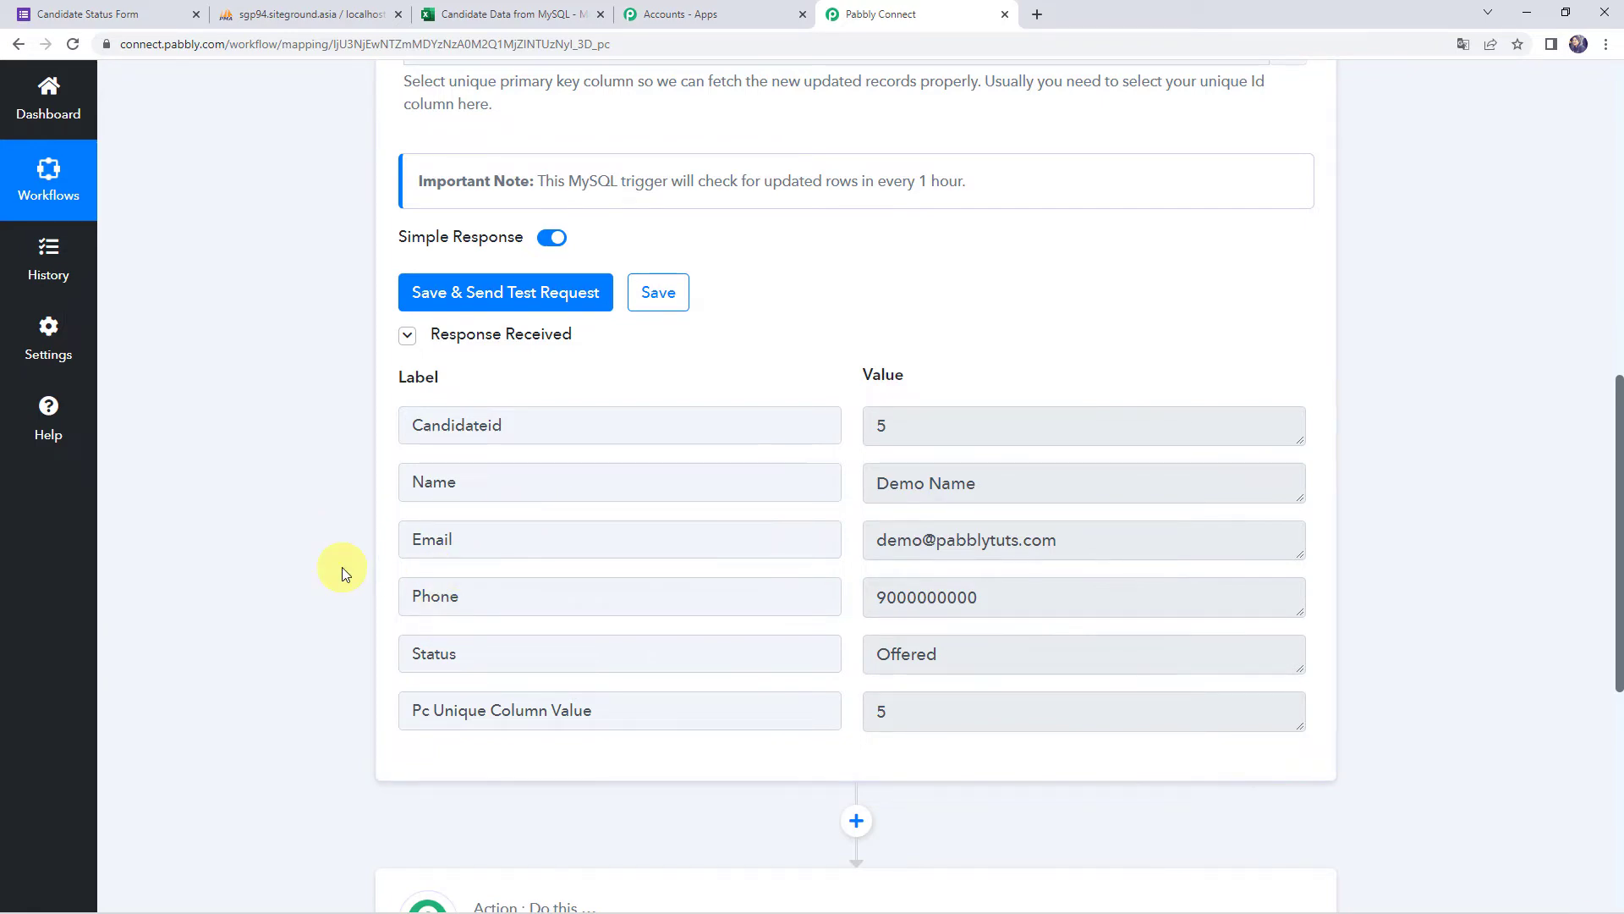
pyautogui.scroll(10, 330, 572)
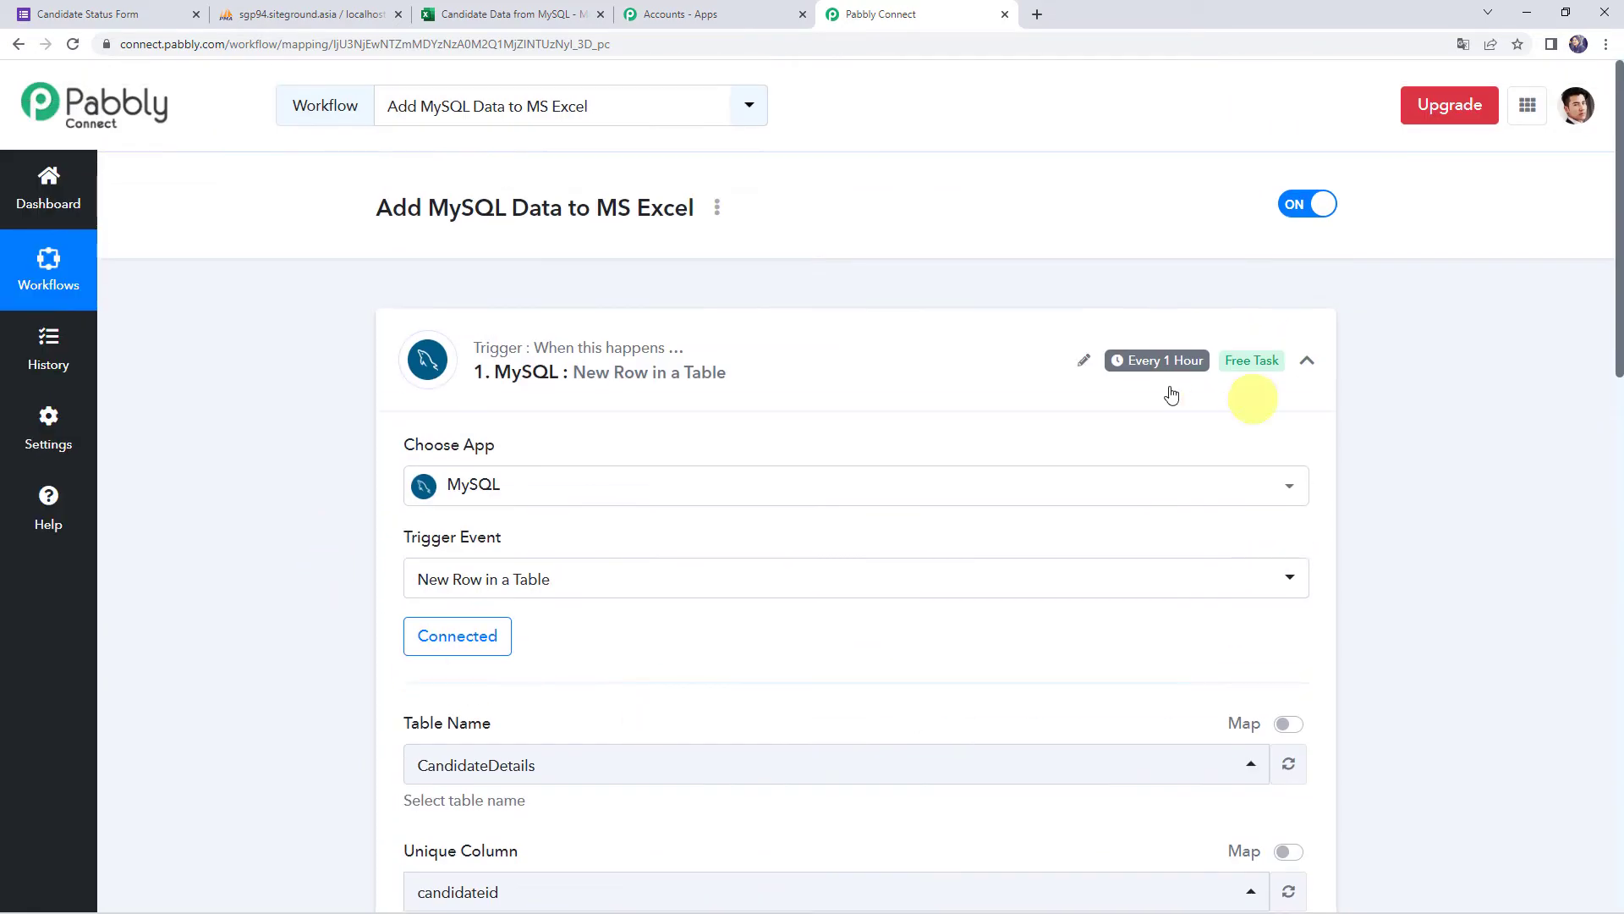
pyautogui.moveTo(1151, 364)
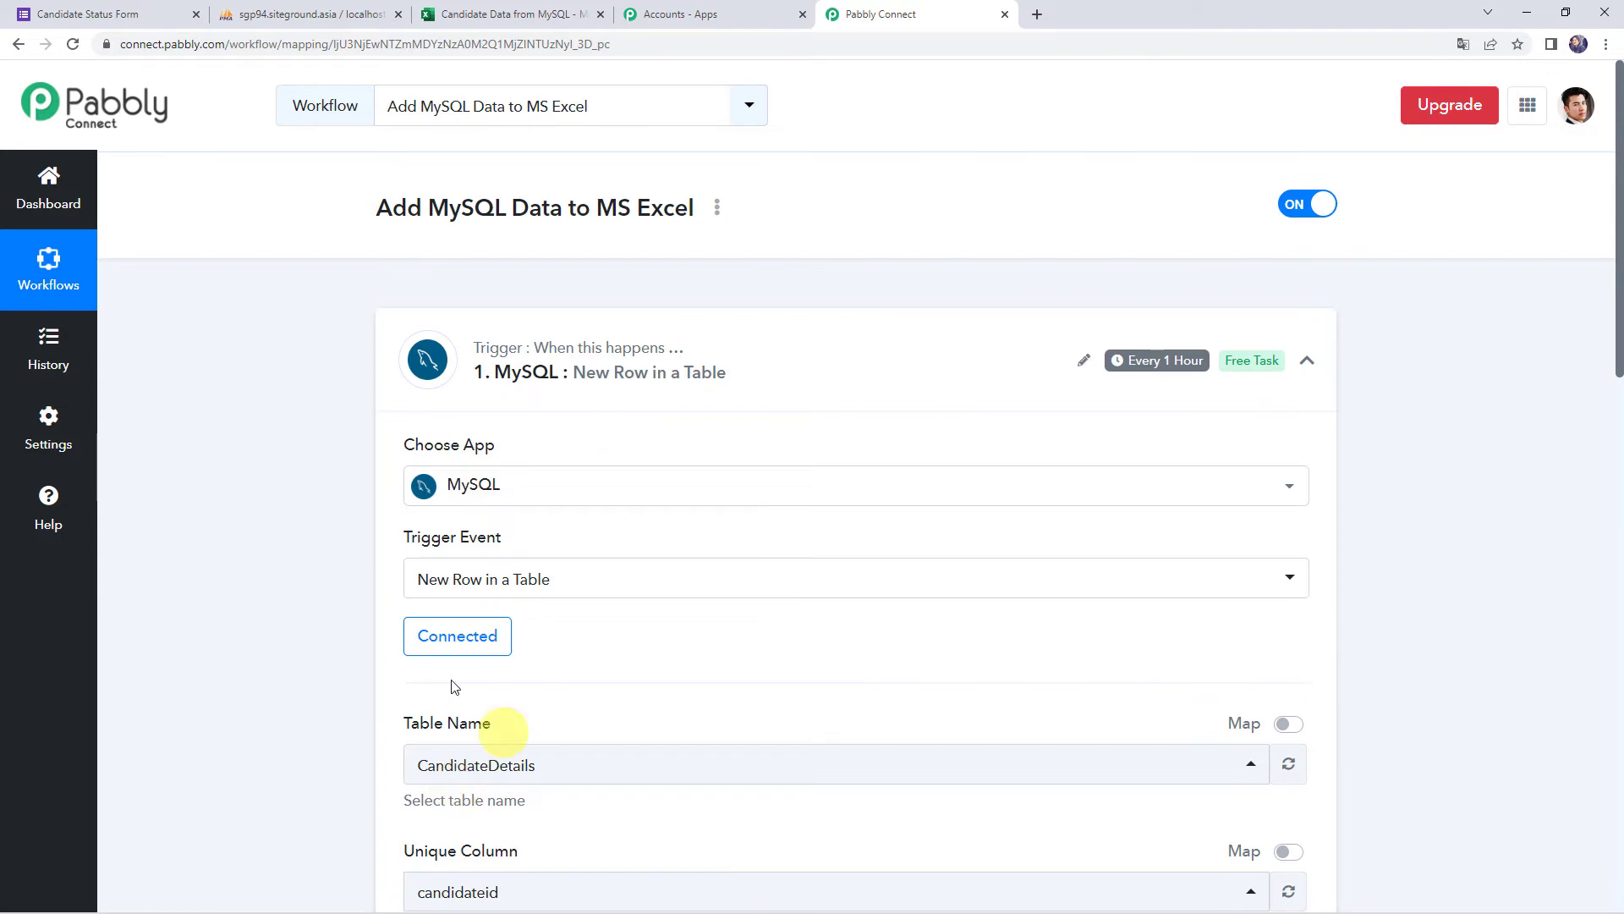
pyautogui.scroll(-1, 329, 743)
pyautogui.scroll(-9, 322, 738)
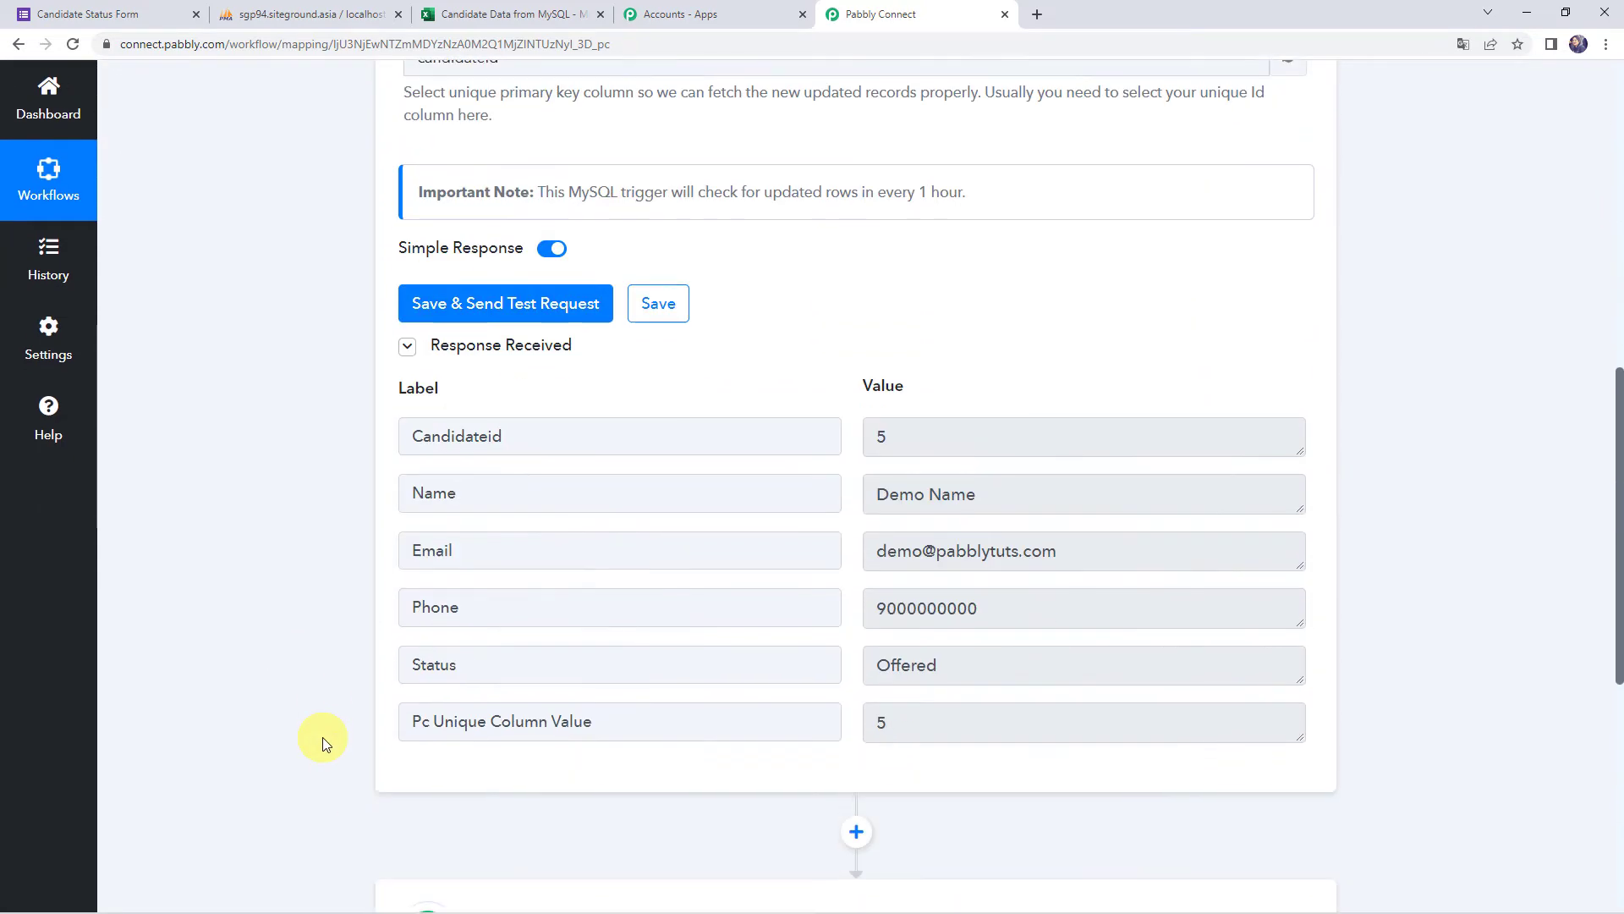
pyautogui.scroll(-5, 352, 560)
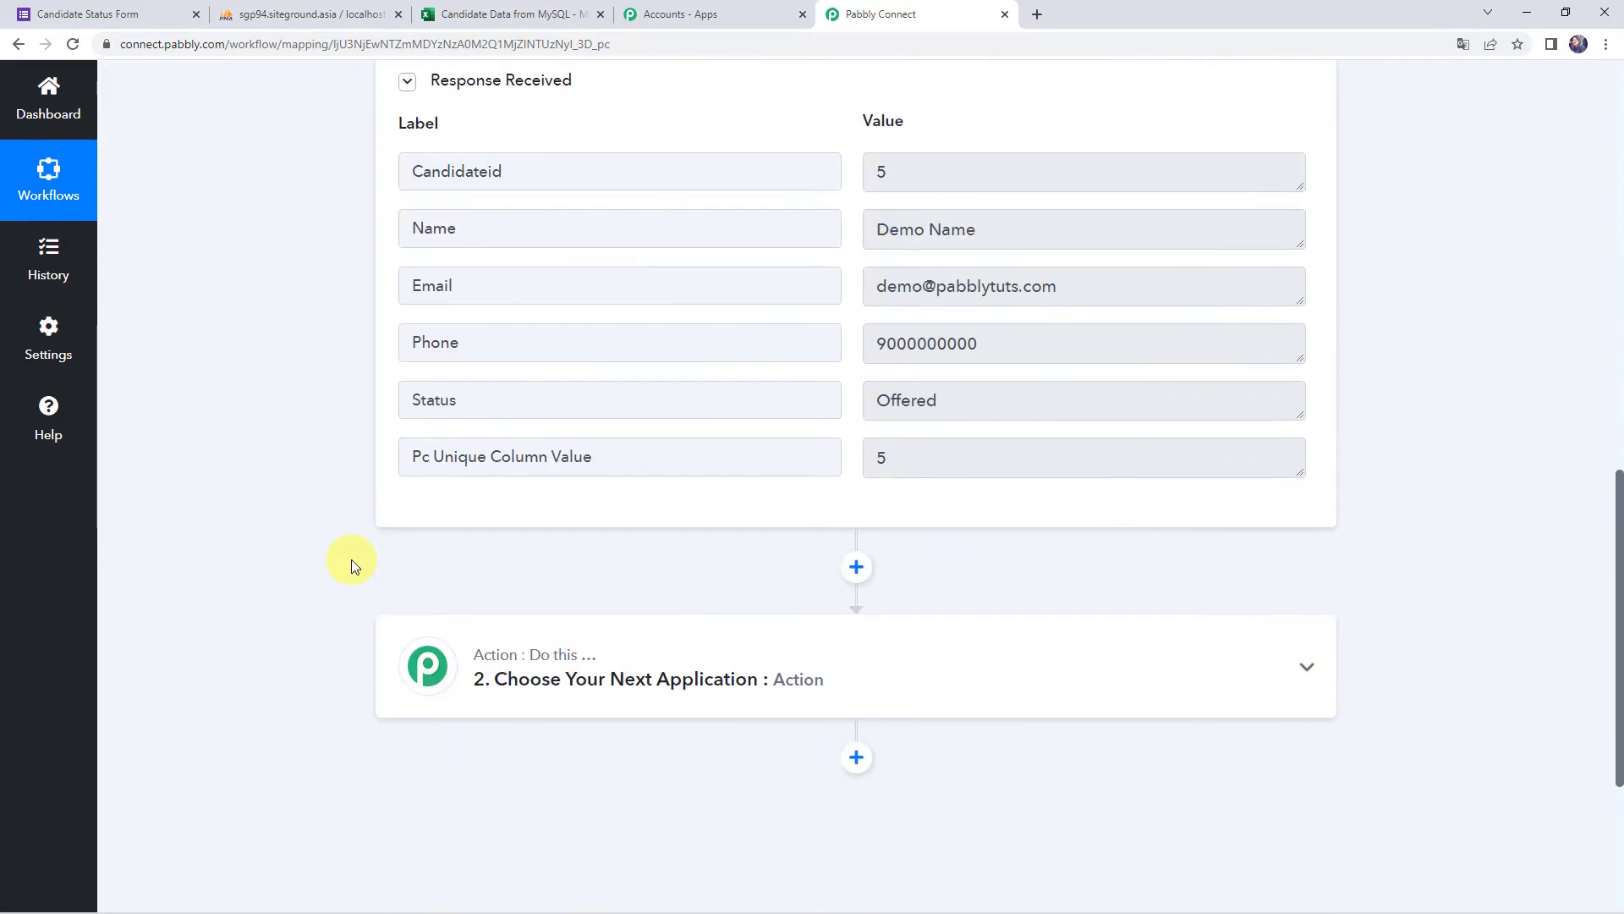
pyautogui.scroll(-1, 465, 697)
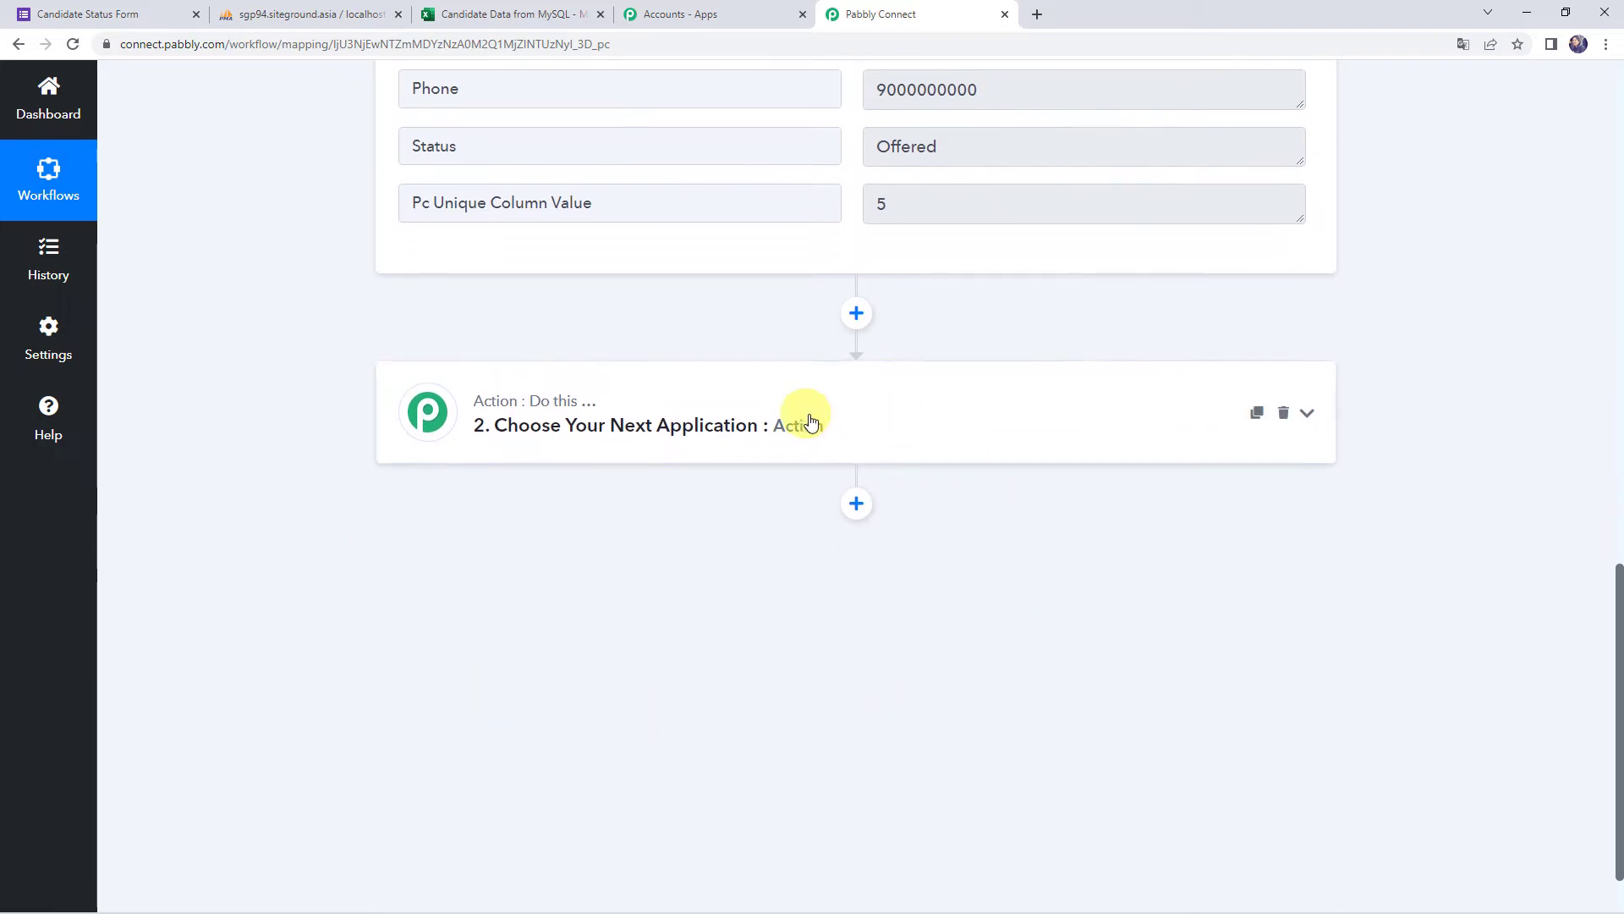
# Set the action step to Microsoft Excel's Add Row To Worksheet event
pyautogui.click(838, 427)
pyautogui.click(546, 538)
pyautogui.write('excel')
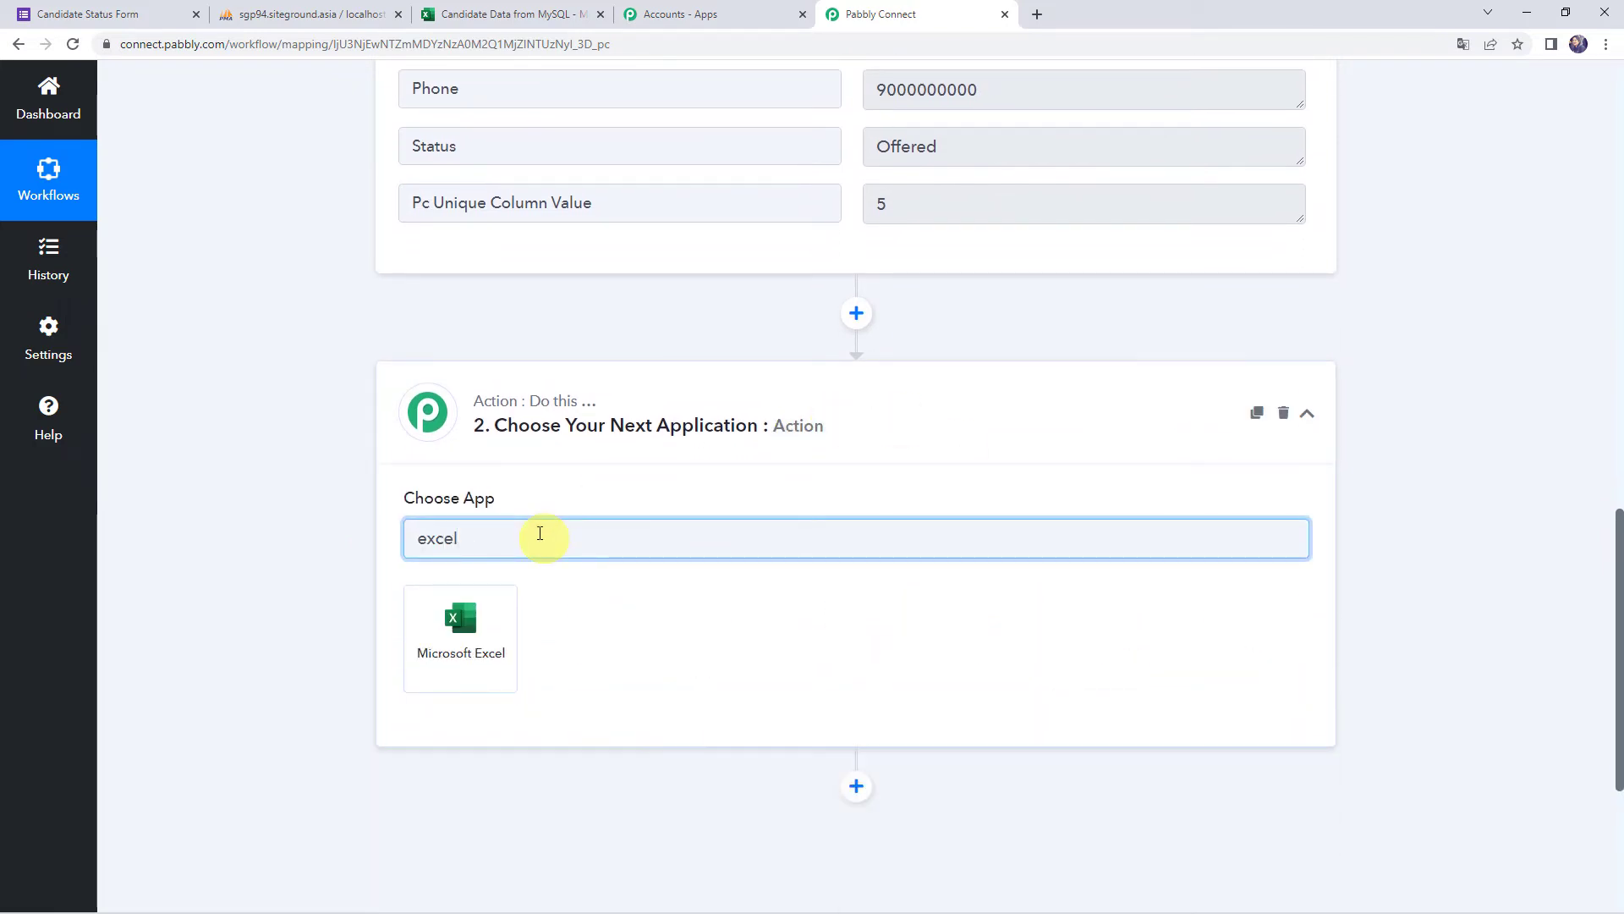
pyautogui.click(510, 612)
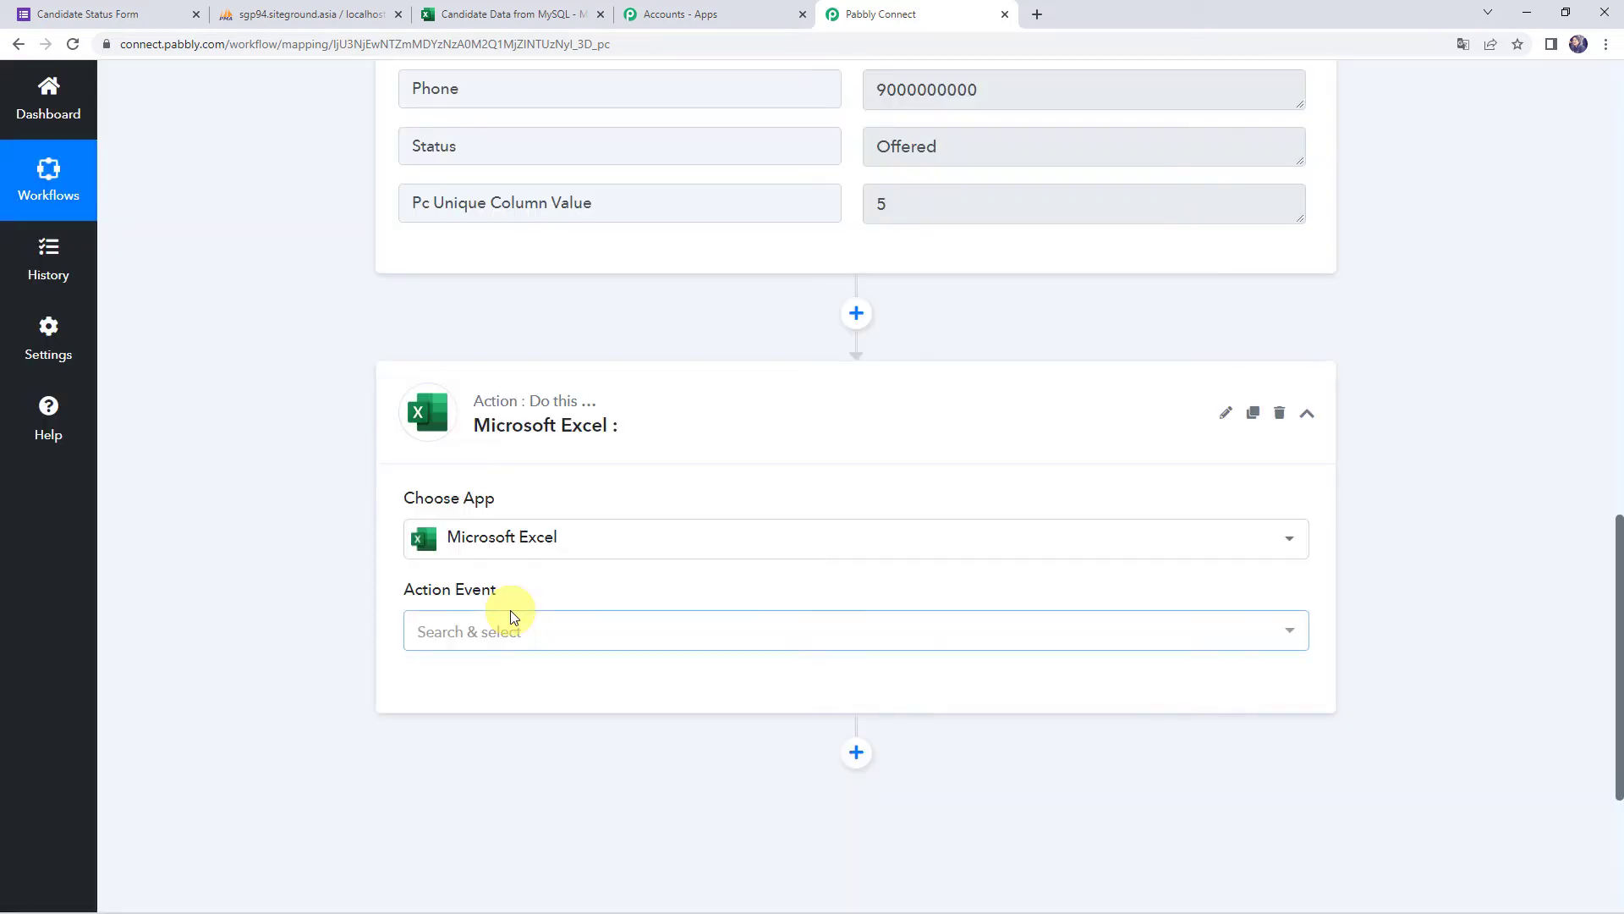
pyautogui.click(507, 629)
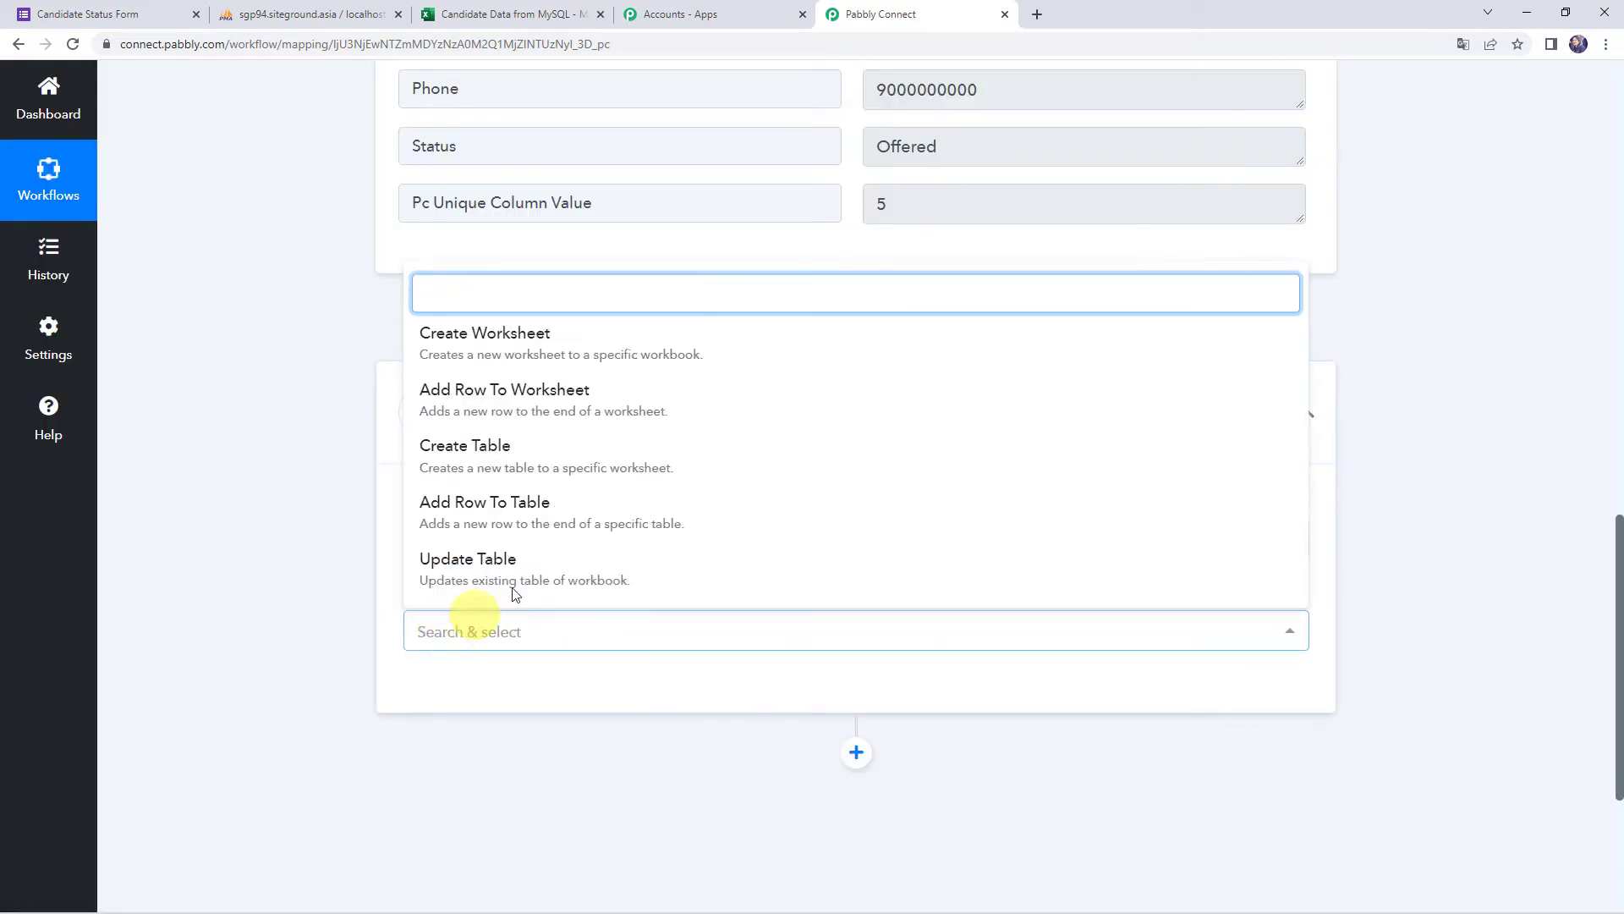
pyautogui.click(522, 408)
# Add a new Microsoft Excel connection and grant Pabbly Connect access to the account
pyautogui.click(446, 703)
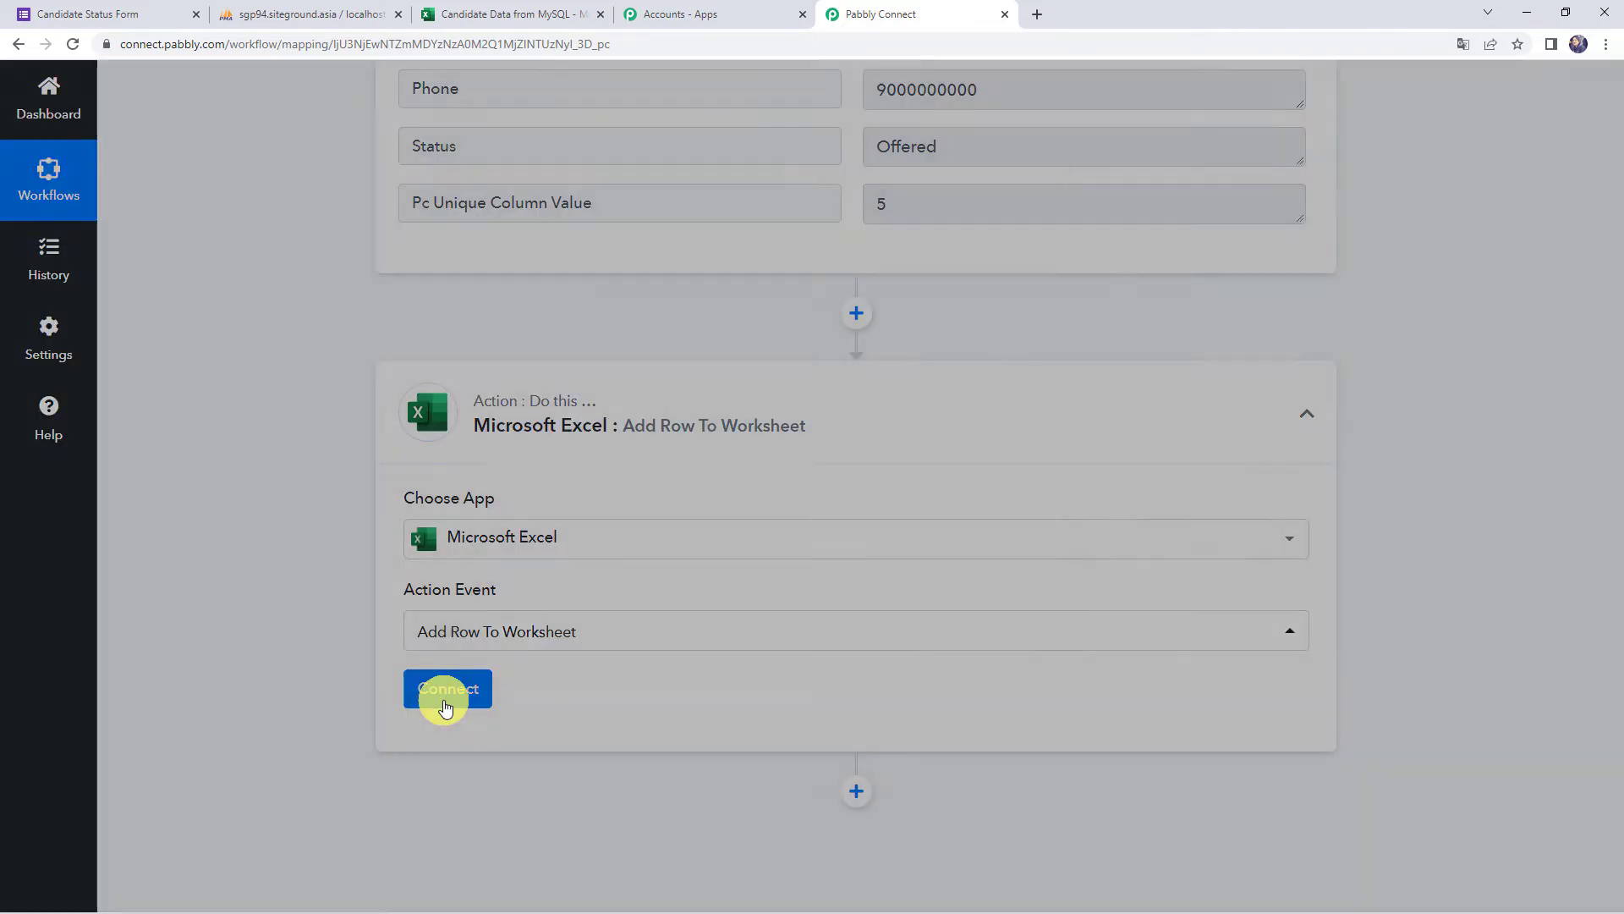
pyautogui.click(820, 279)
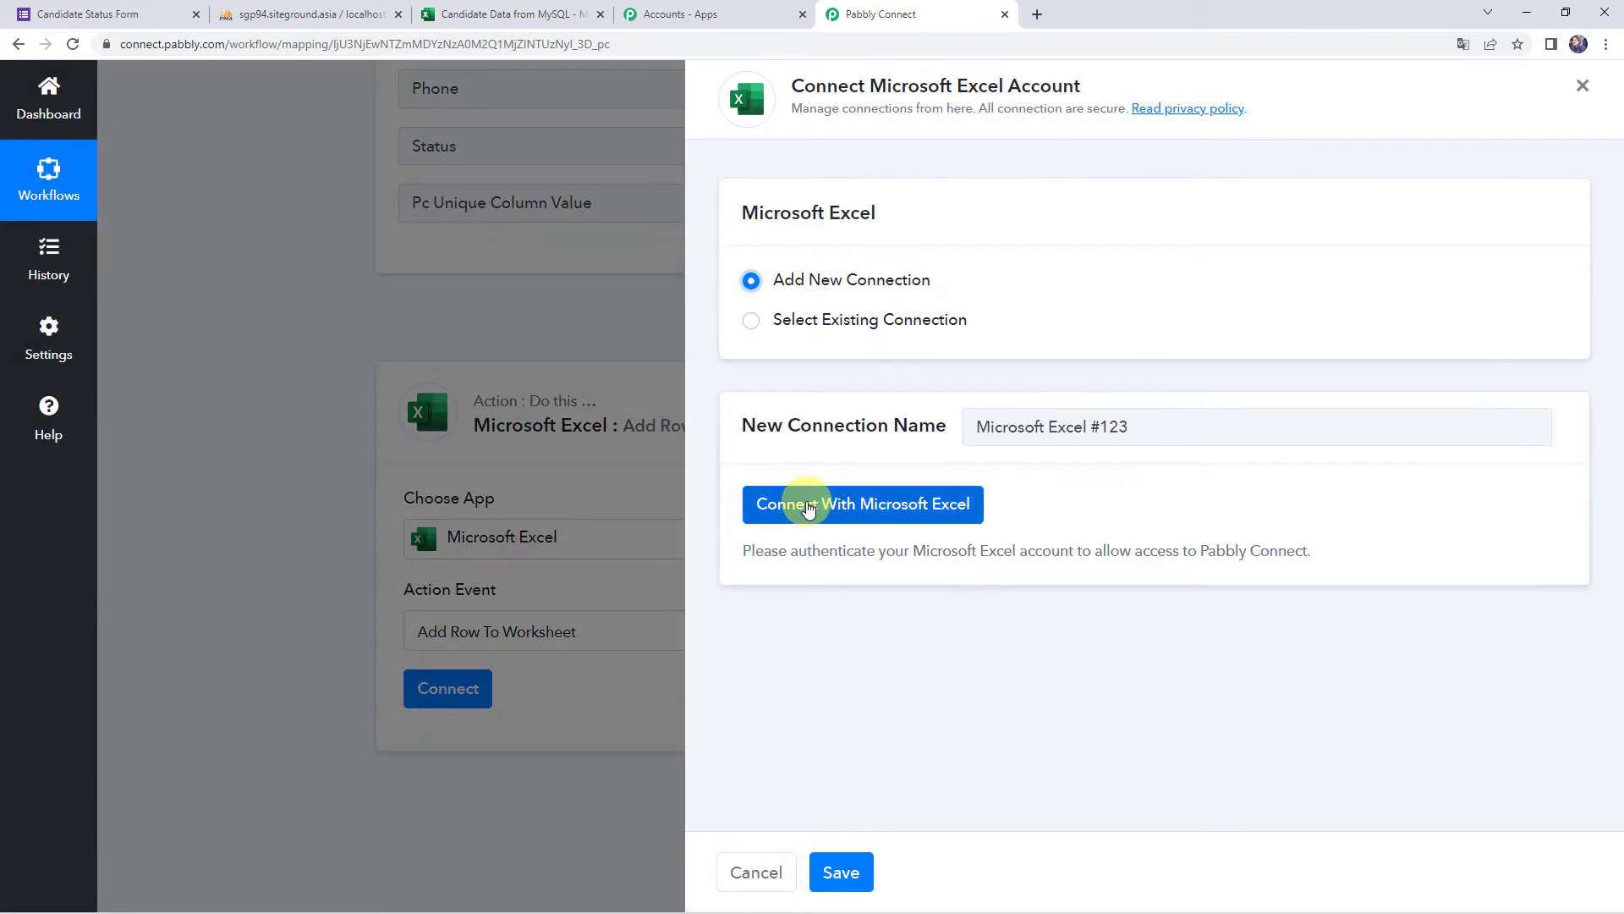
pyautogui.click(899, 512)
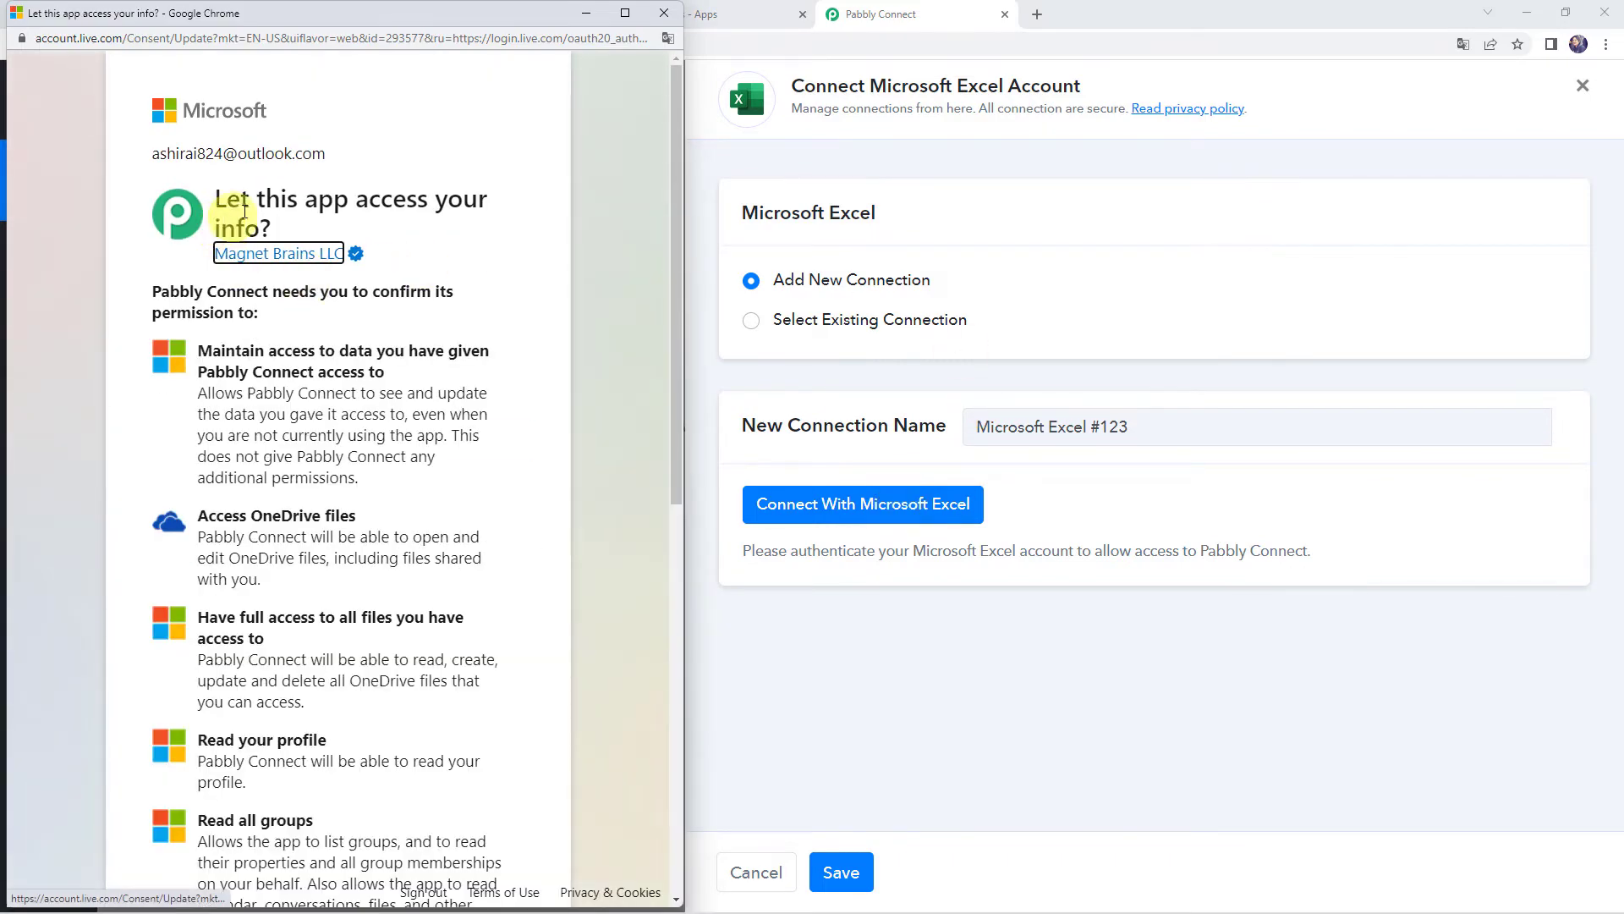
pyautogui.scroll(-4, 325, 476)
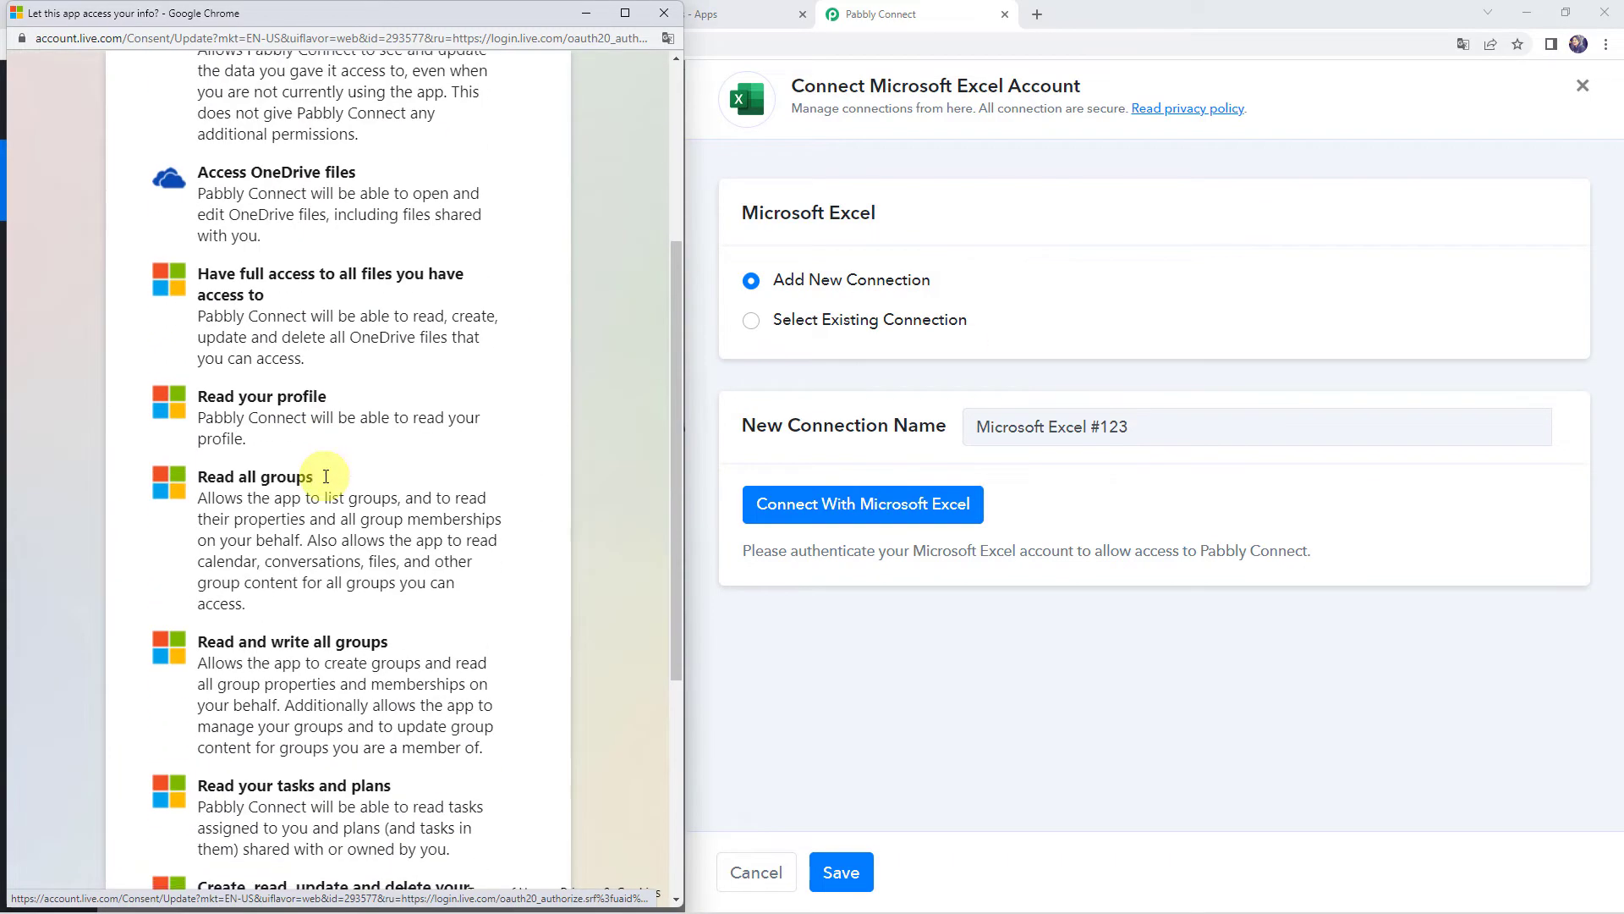
pyautogui.scroll(-5, 326, 476)
pyautogui.click(476, 825)
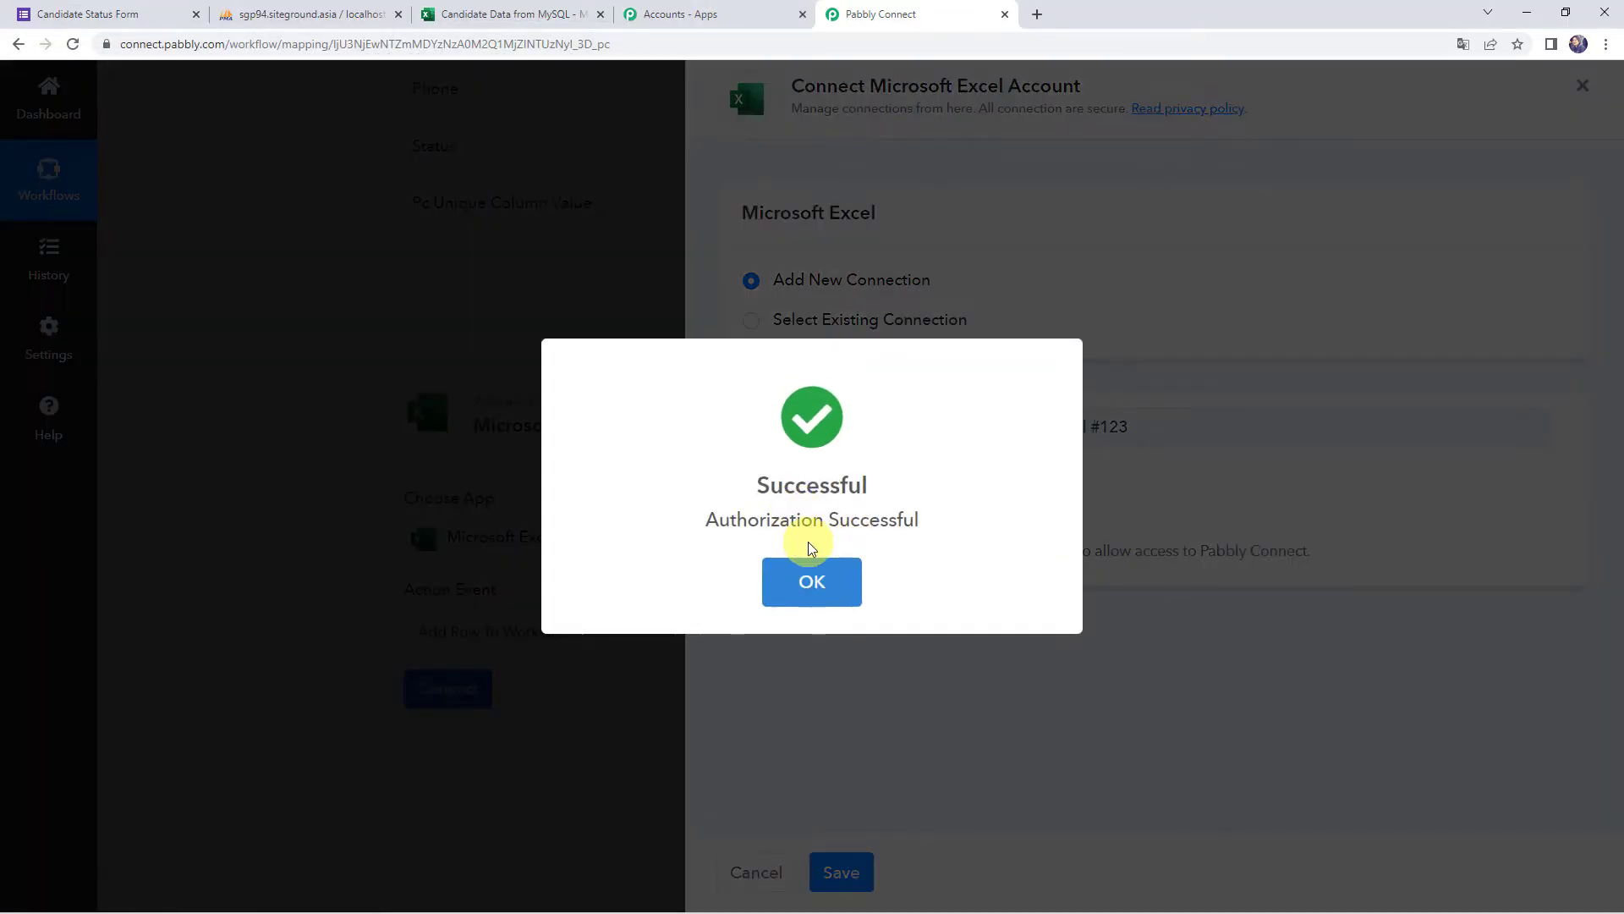
pyautogui.click(811, 563)
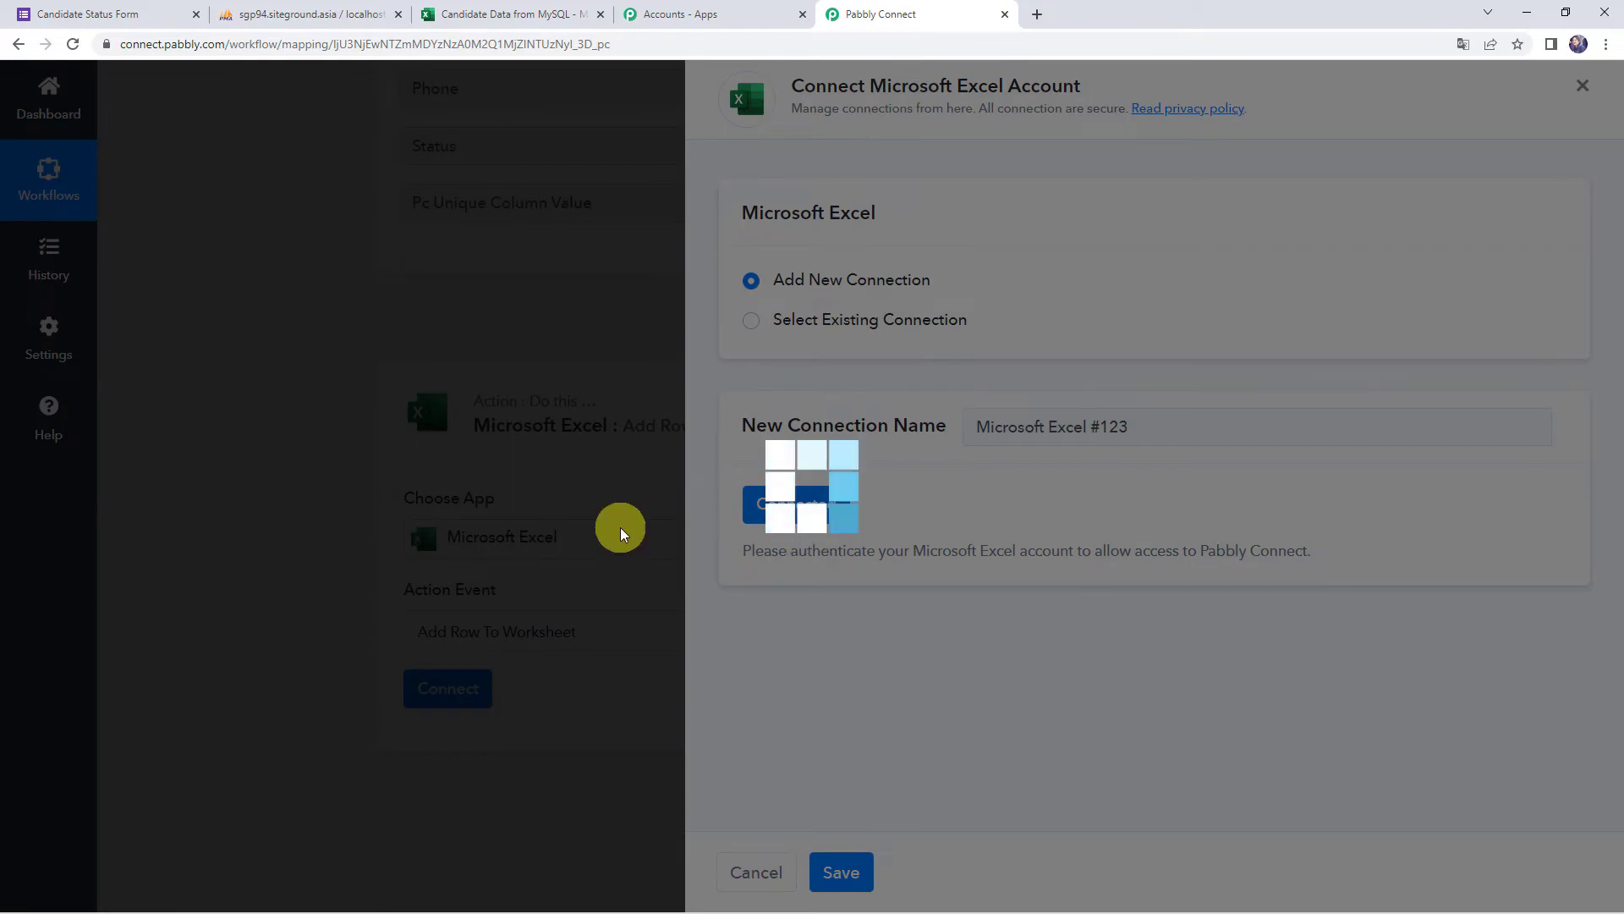
# Check the Workbook dropdown, leaving test.xlsx selected
pyautogui.scroll(-2, 621, 527)
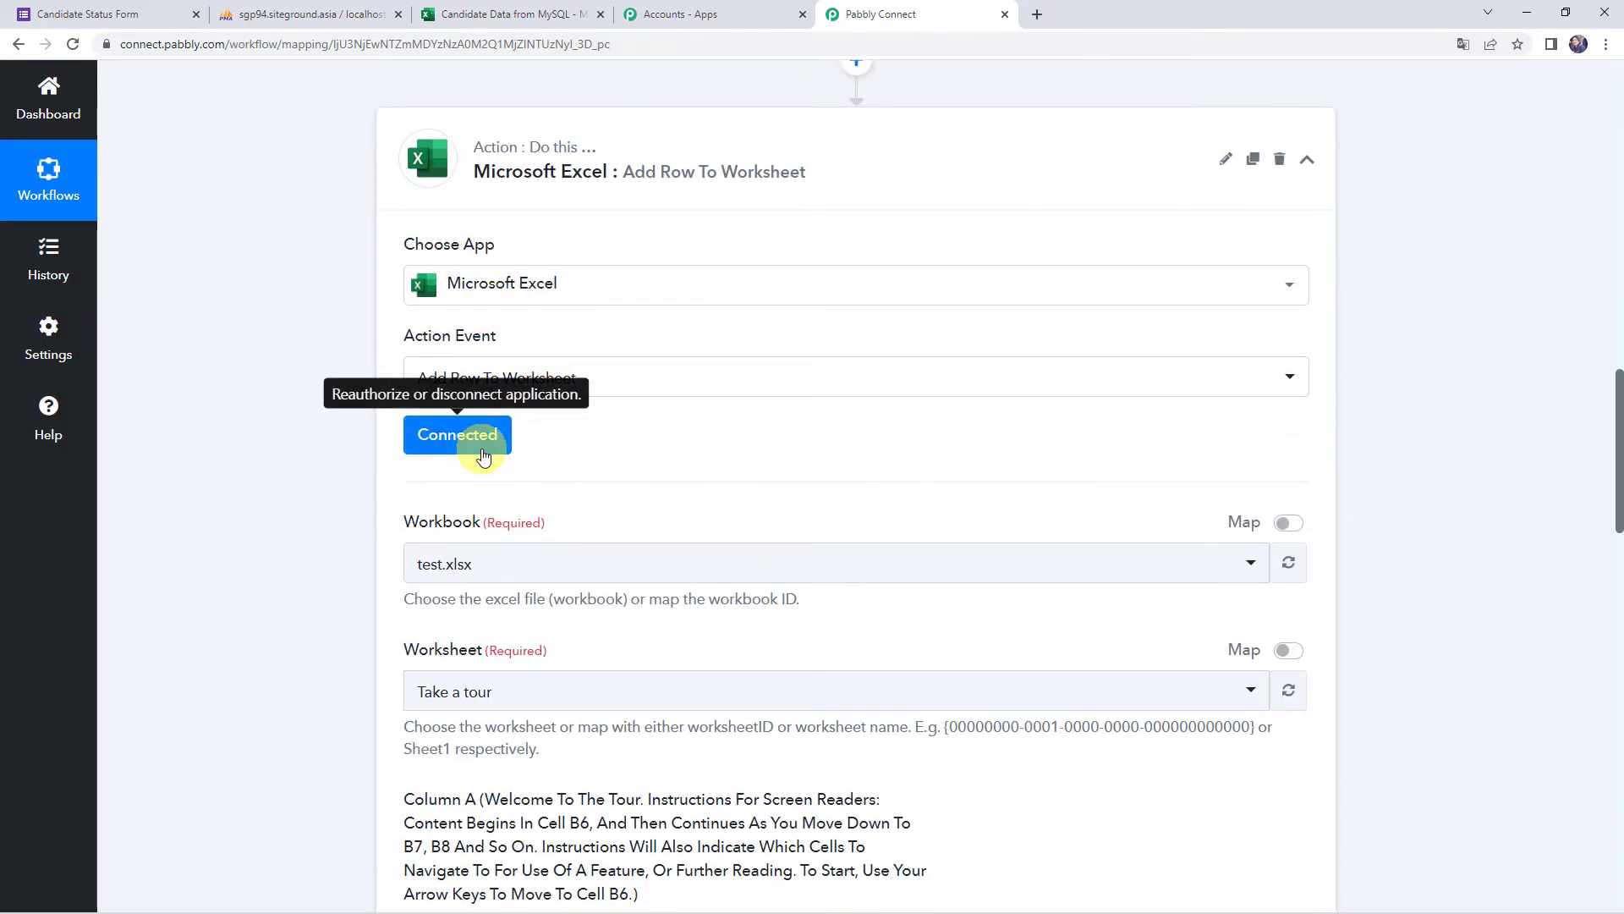
pyautogui.click(426, 566)
pyautogui.click(426, 566)
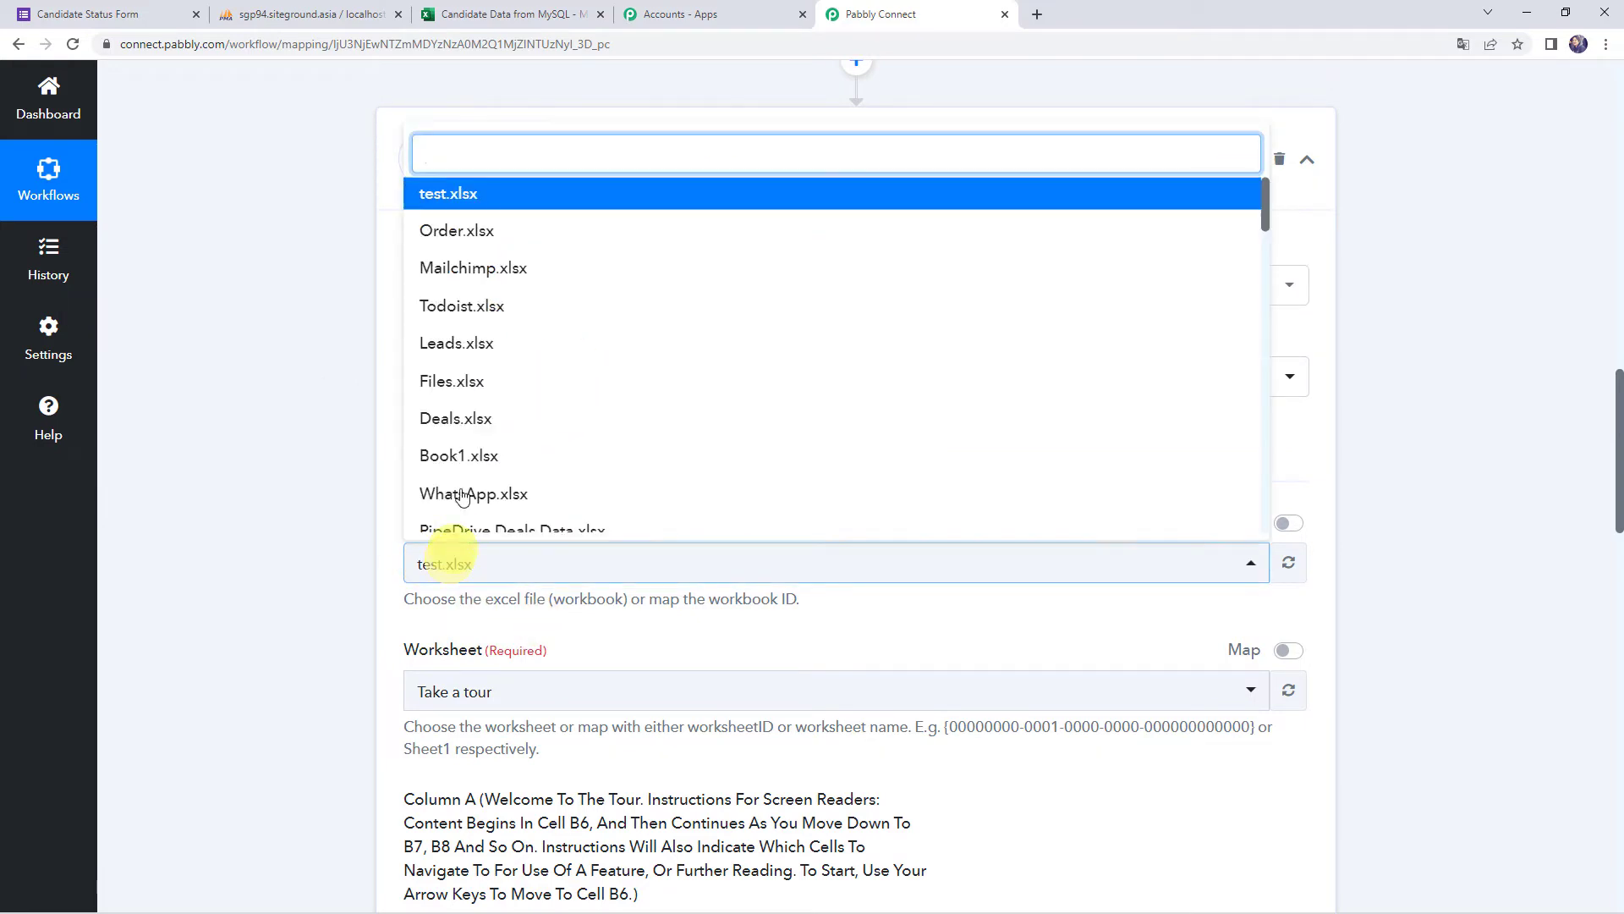
pyautogui.click(272, 476)
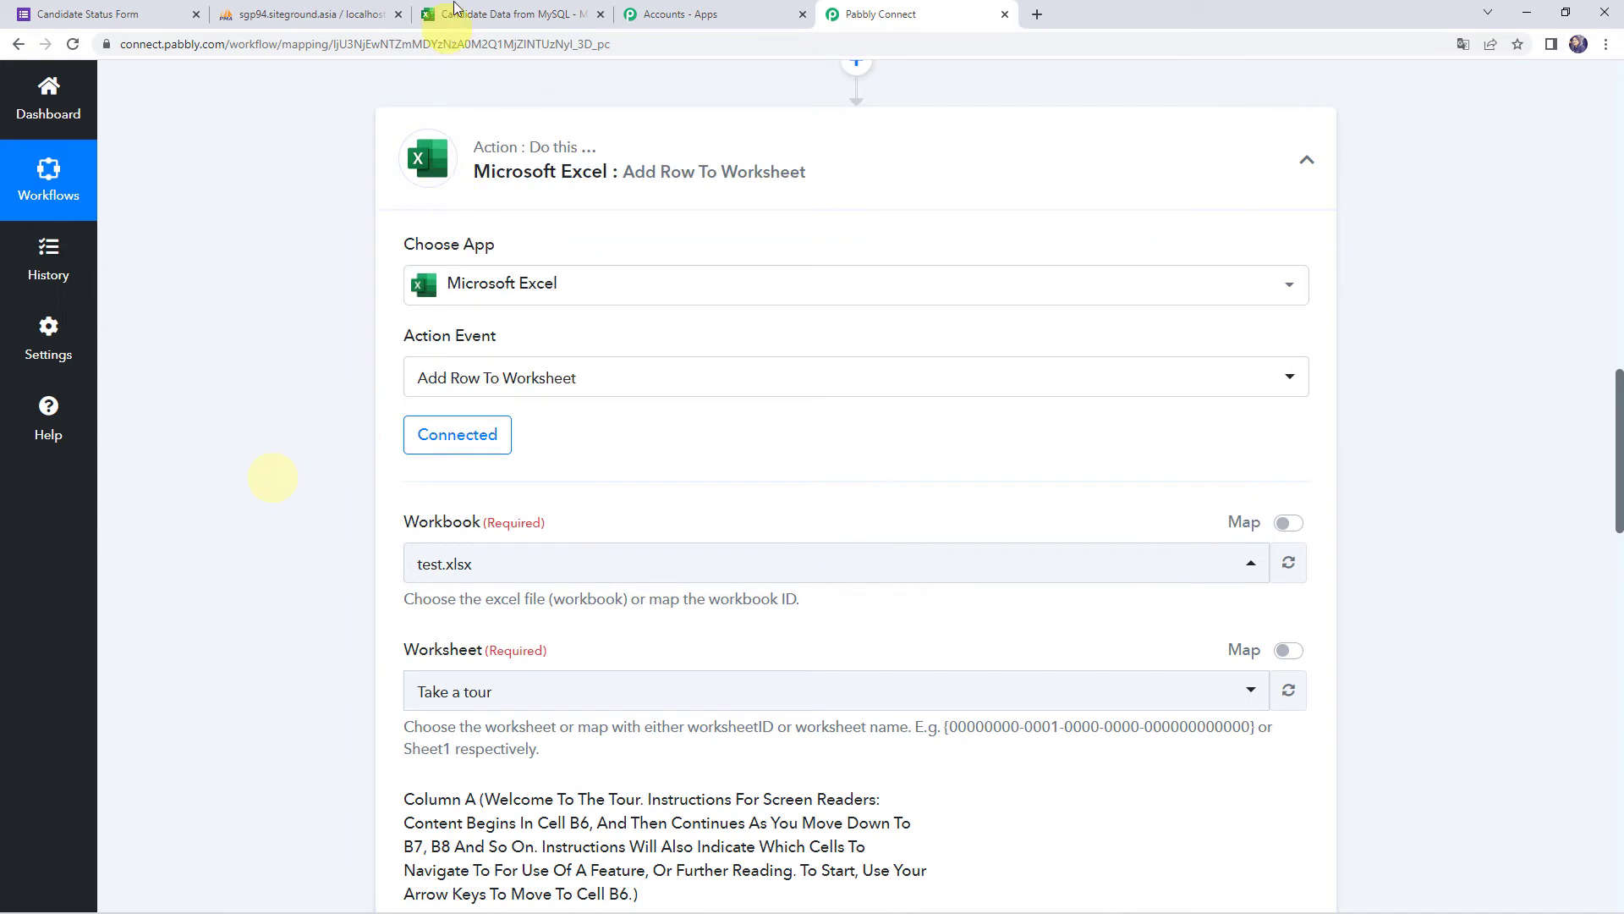
# Switch to the Excel Online tab showing the Candidate Data from MySQL workbook's Candidates sheet
pyautogui.click(465, 11)
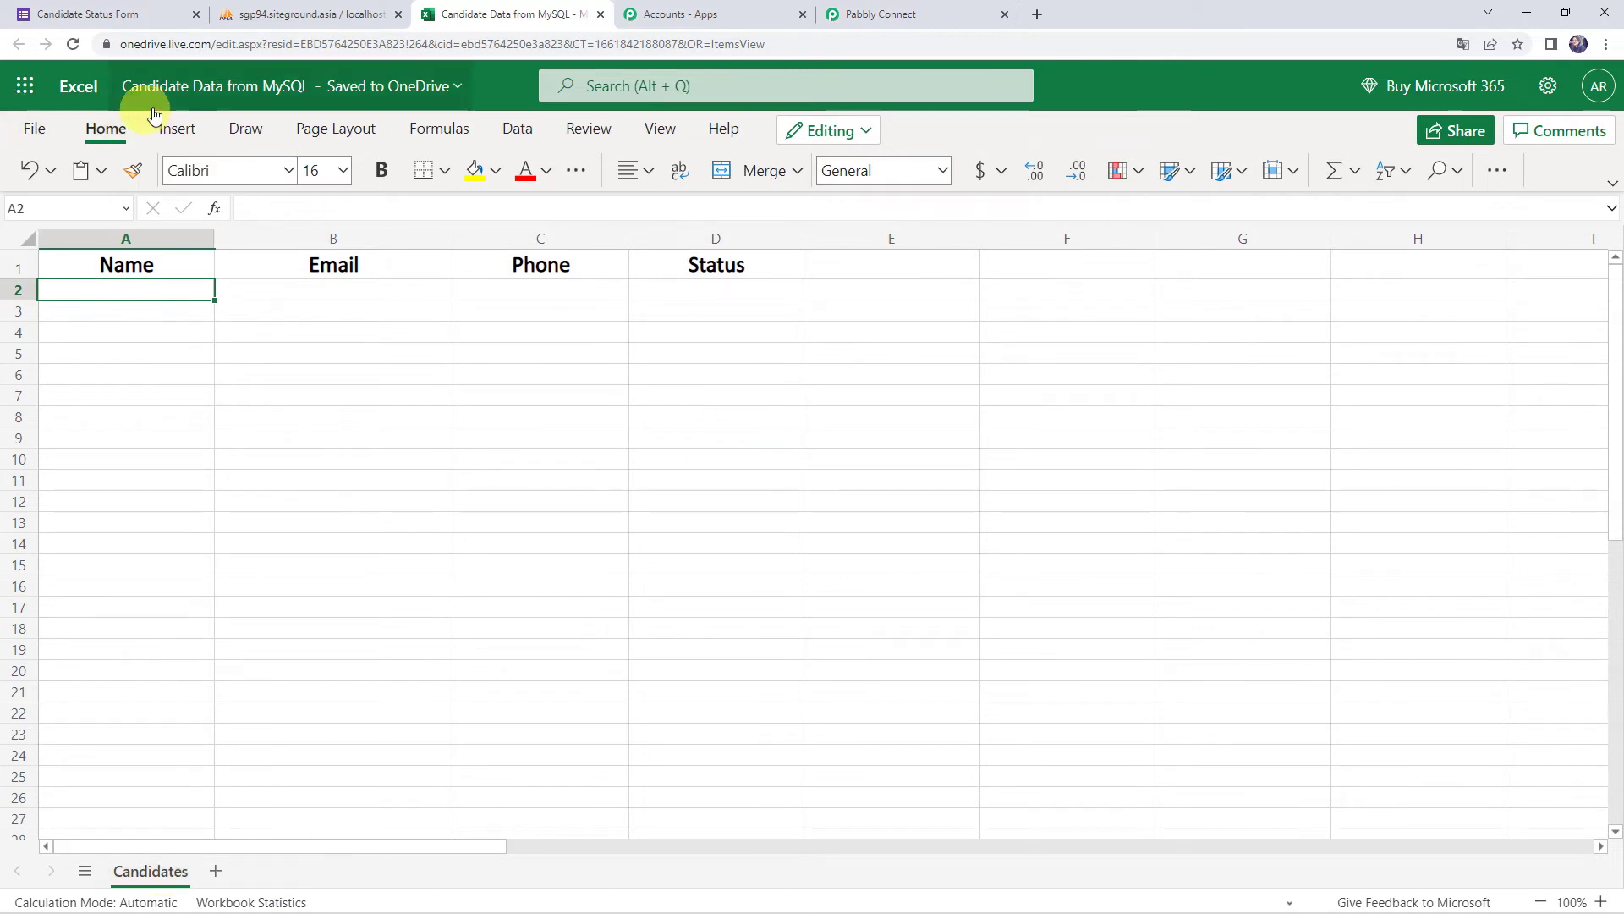
# Point the Excel action at workbook Candidate Data from MySQL.xlsx and worksheet Candidates
pyautogui.click(903, 15)
pyautogui.click(469, 576)
pyautogui.write('can')
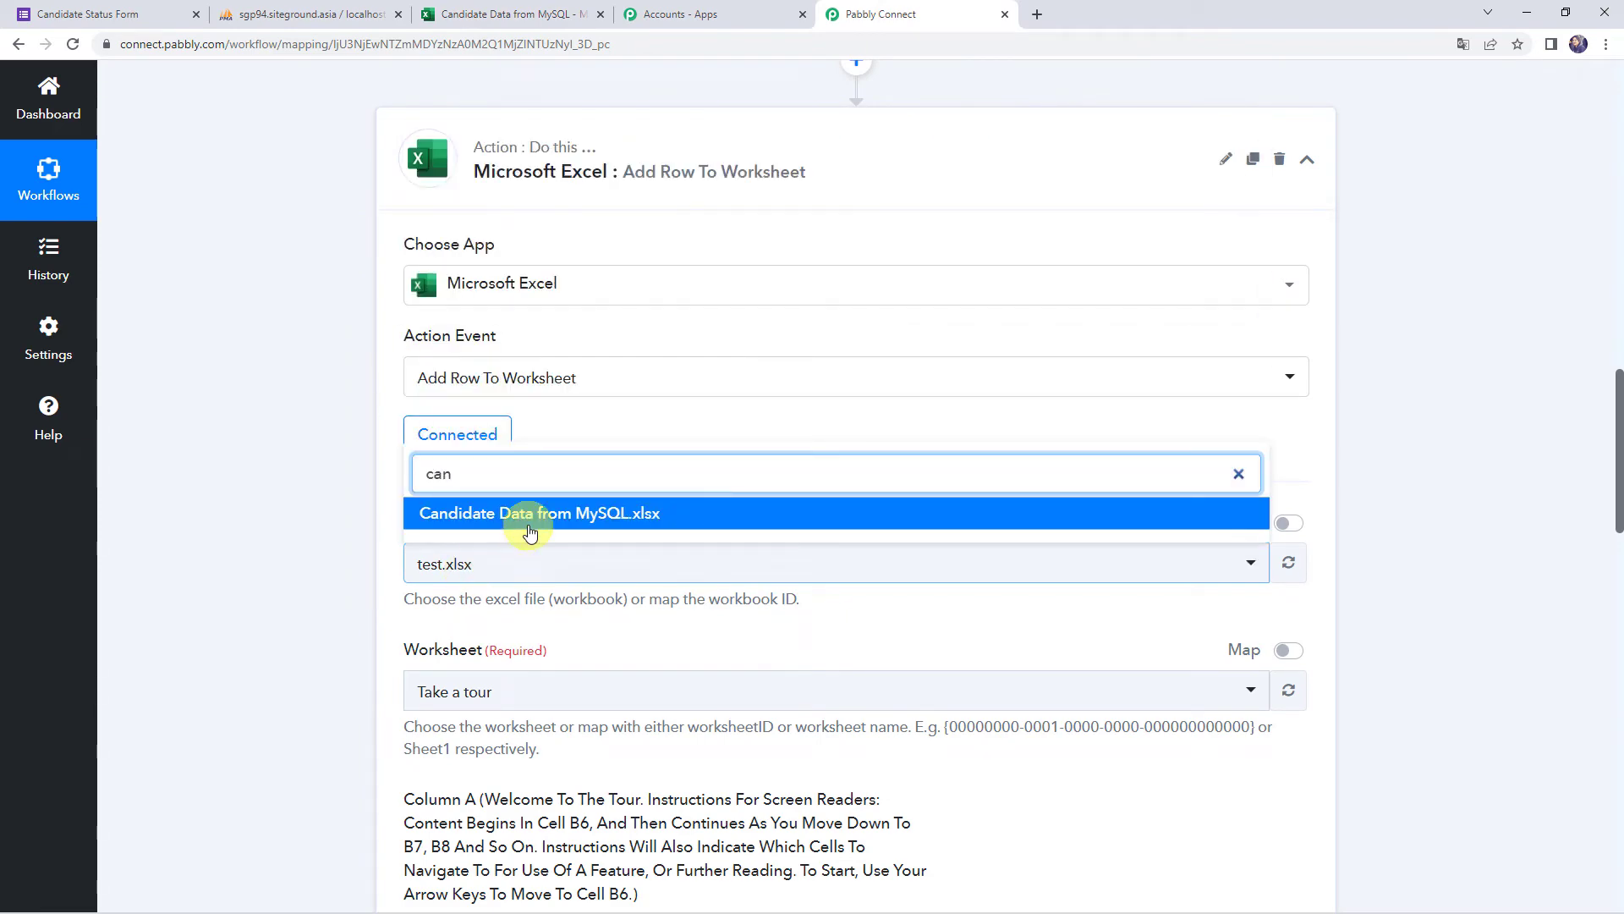
pyautogui.click(527, 516)
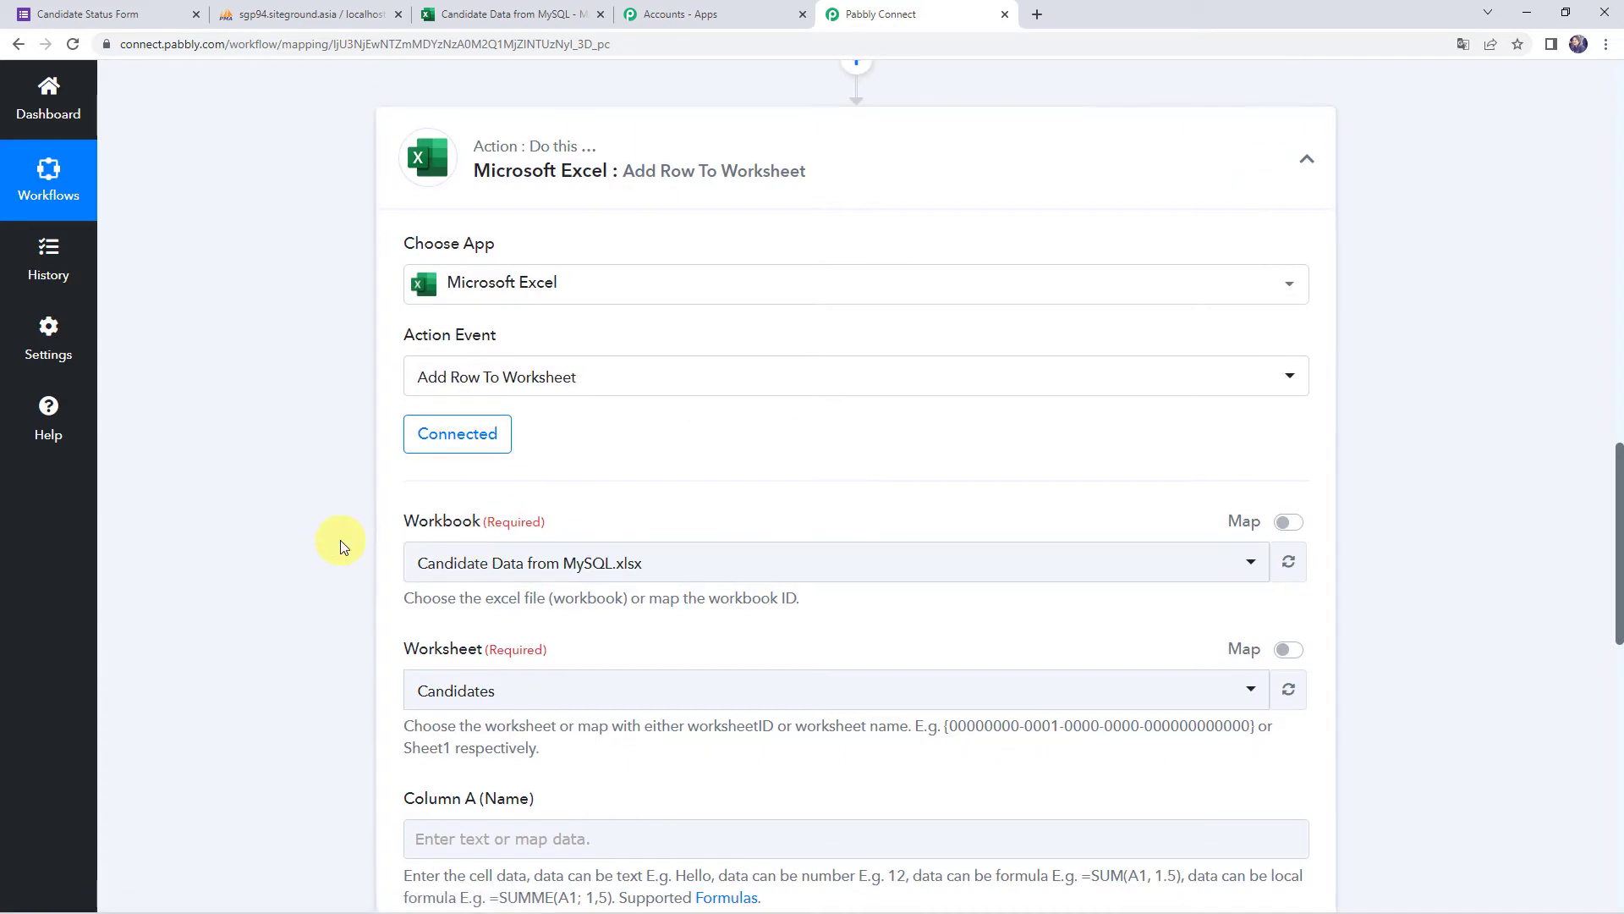
pyautogui.scroll(-2, 340, 540)
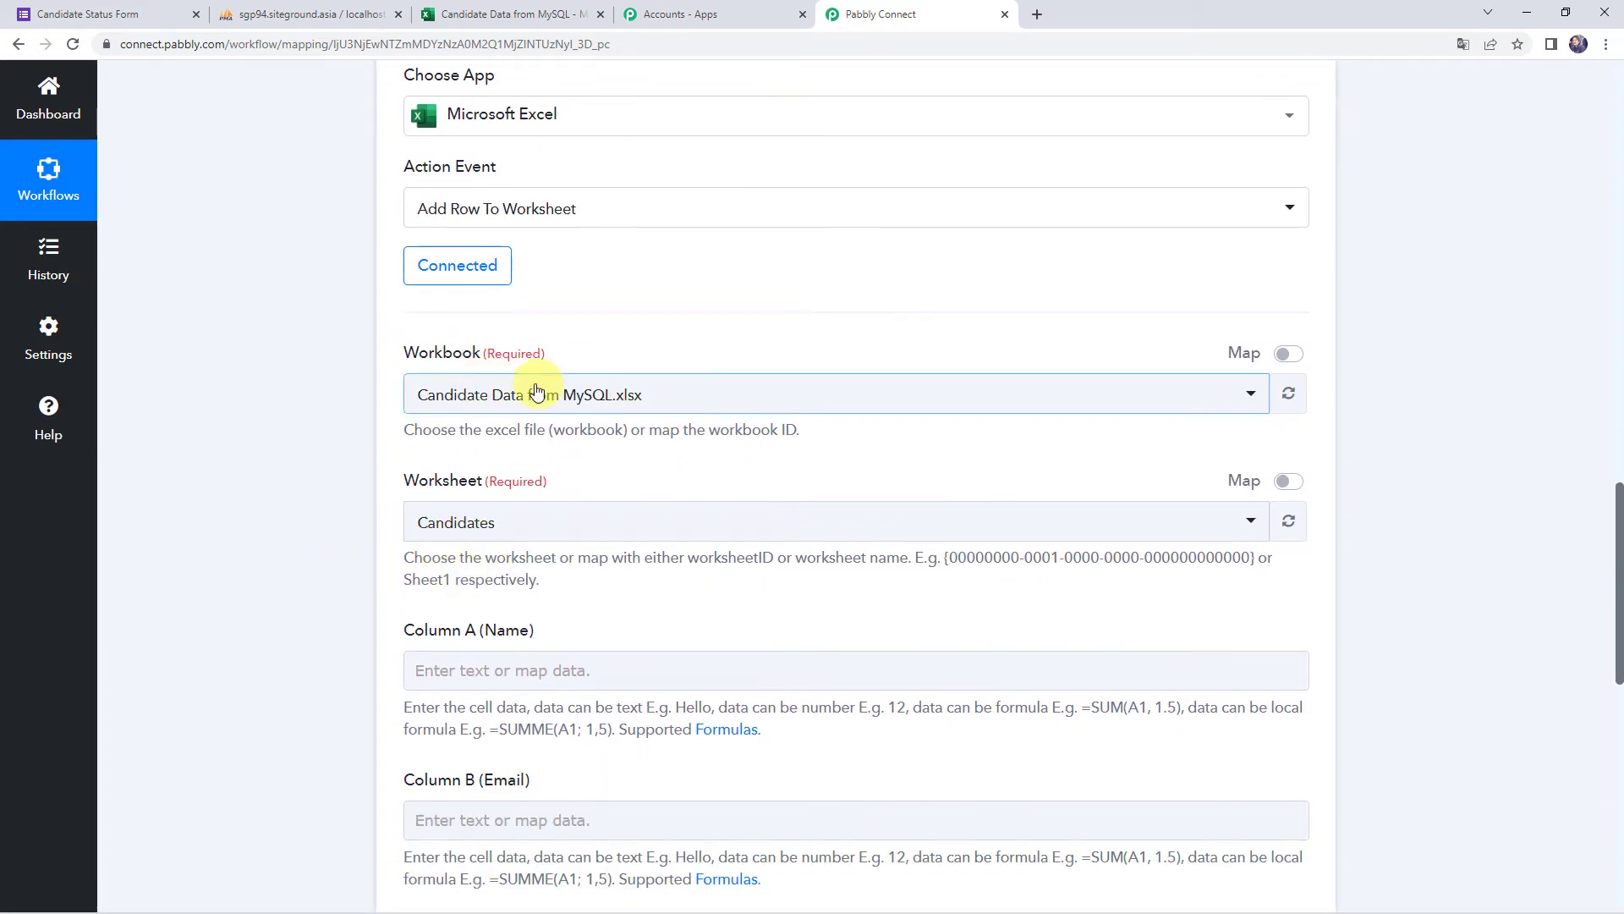
pyautogui.click(484, 524)
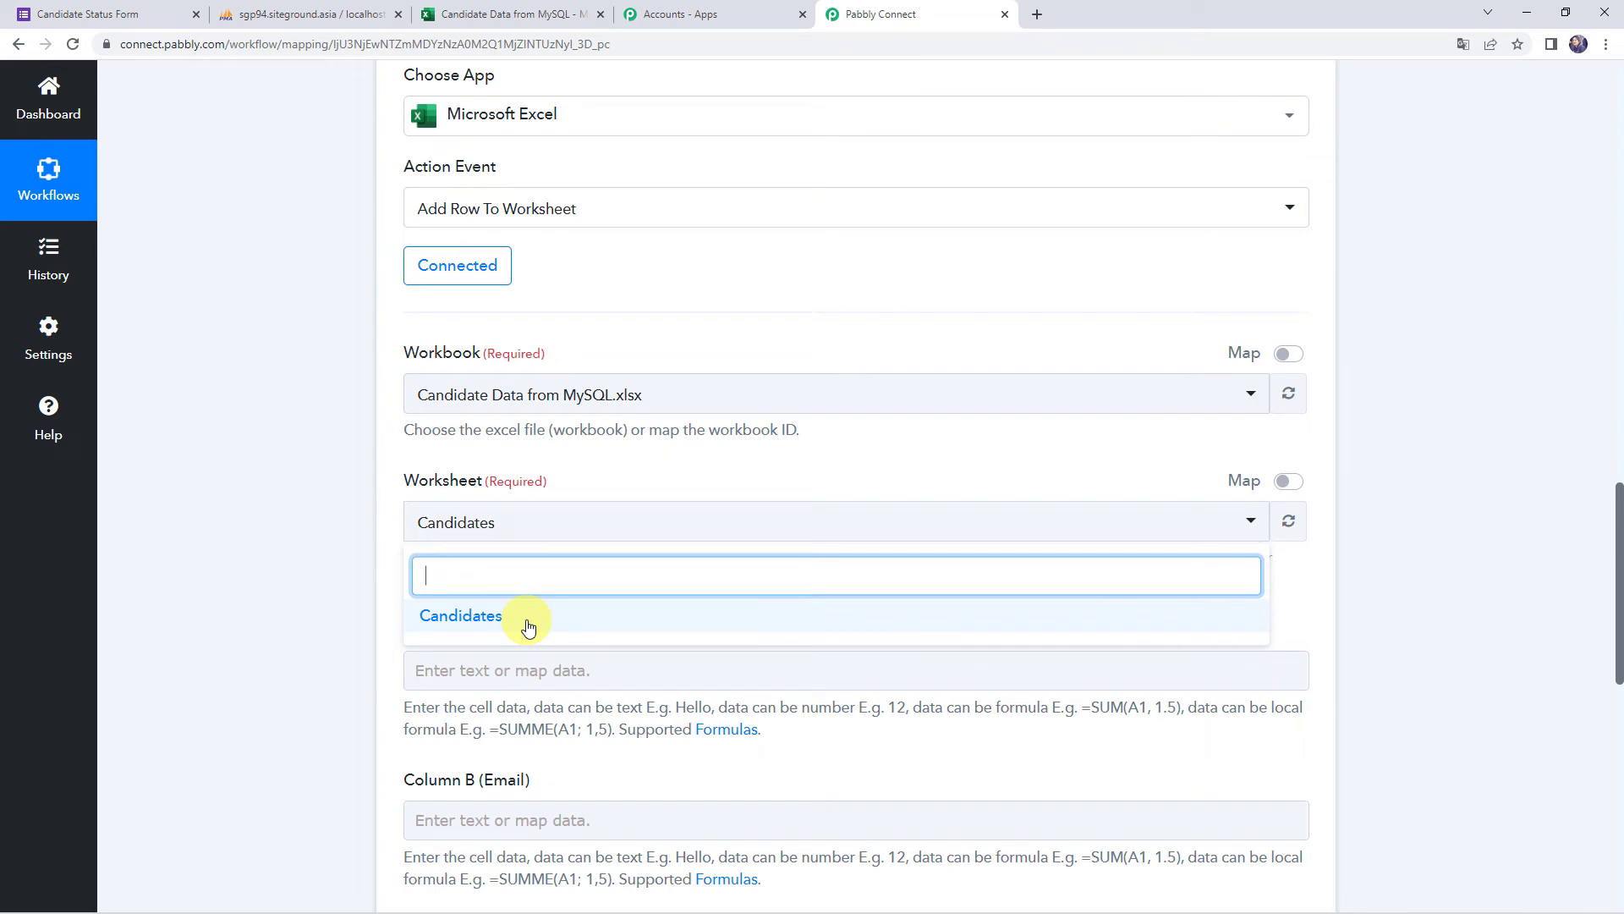
pyautogui.click(481, 618)
pyautogui.scroll(-4, 334, 582)
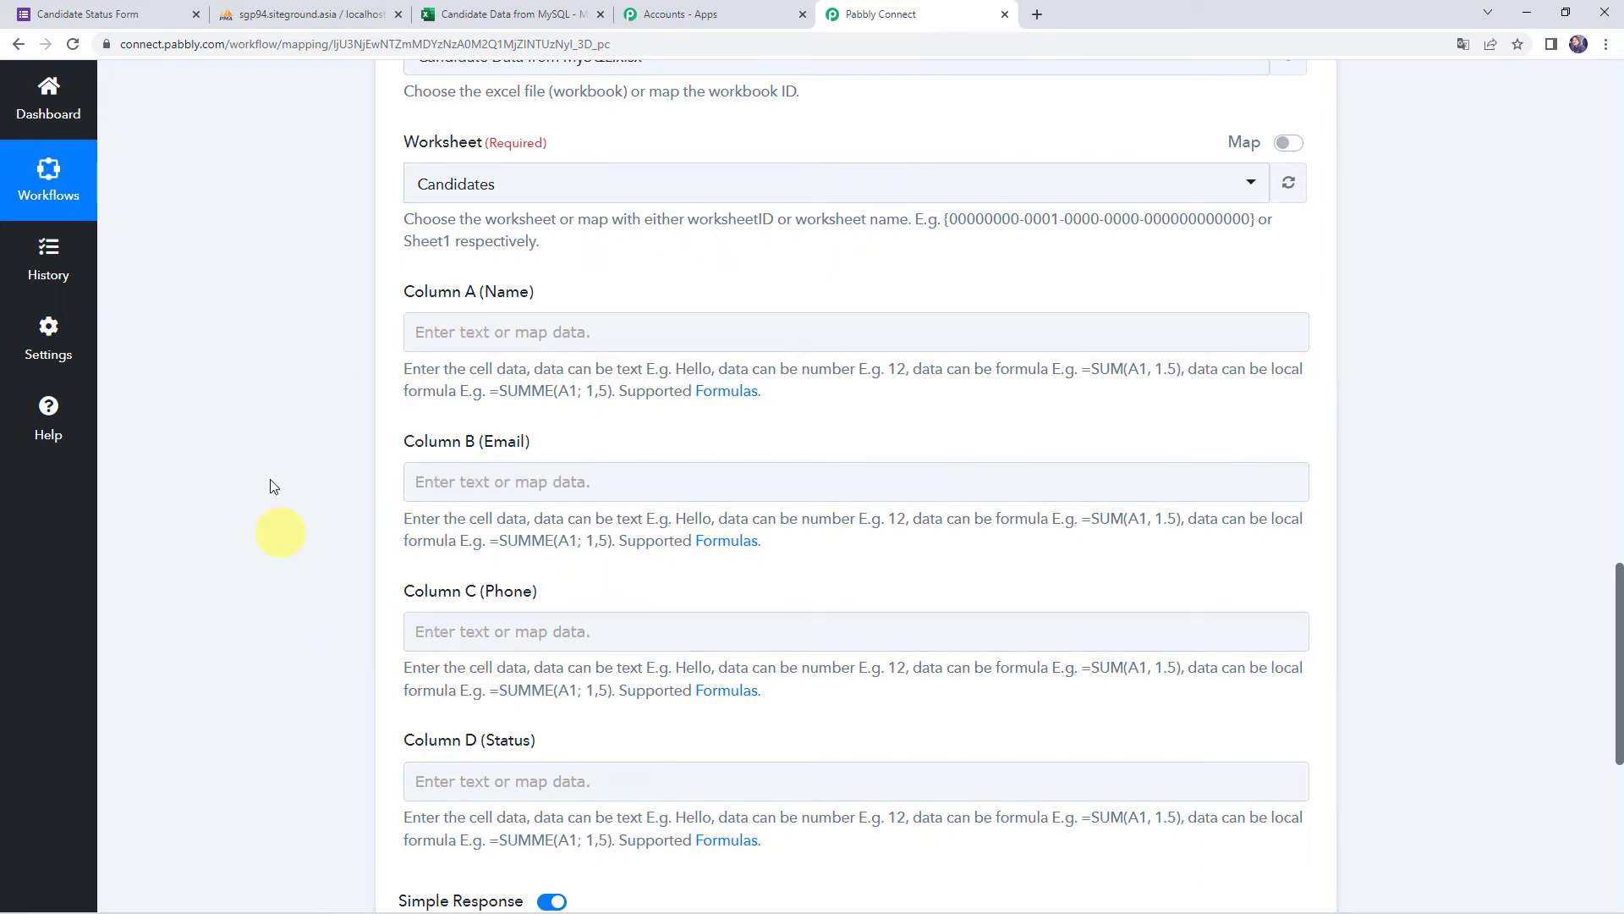
pyautogui.scroll(10, 362, 436)
pyautogui.scroll(1, 362, 436)
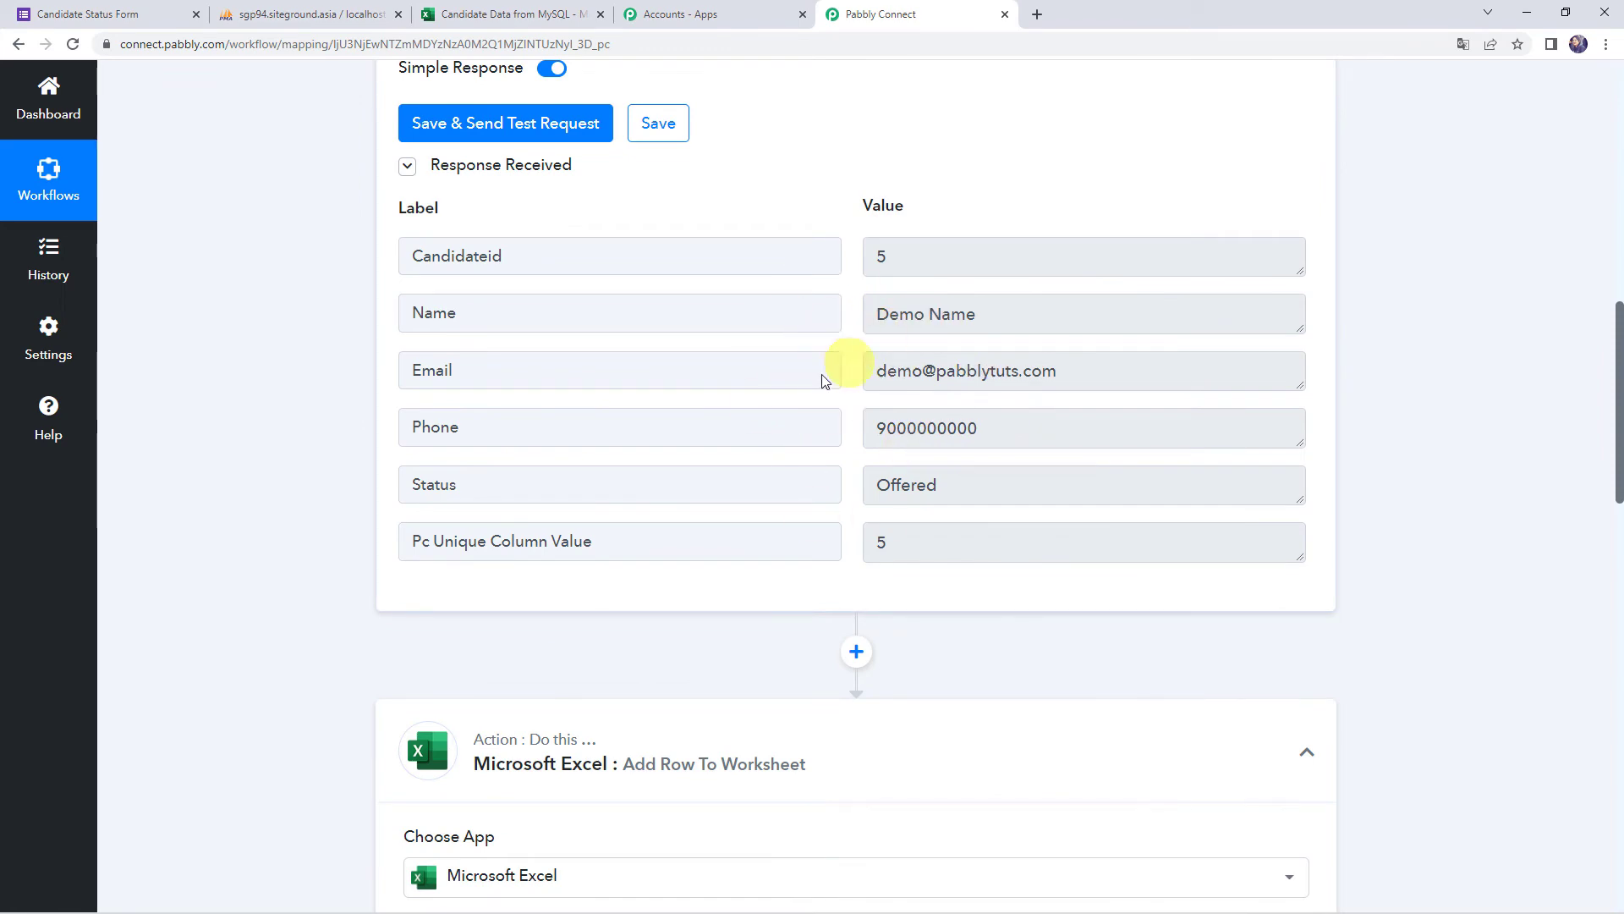
# Map MySQL Name to Column A and MySQL Email to Column B
pyautogui.scroll(-5, 228, 516)
pyautogui.scroll(-8, 228, 516)
pyautogui.scroll(2, 229, 516)
pyautogui.click(457, 249)
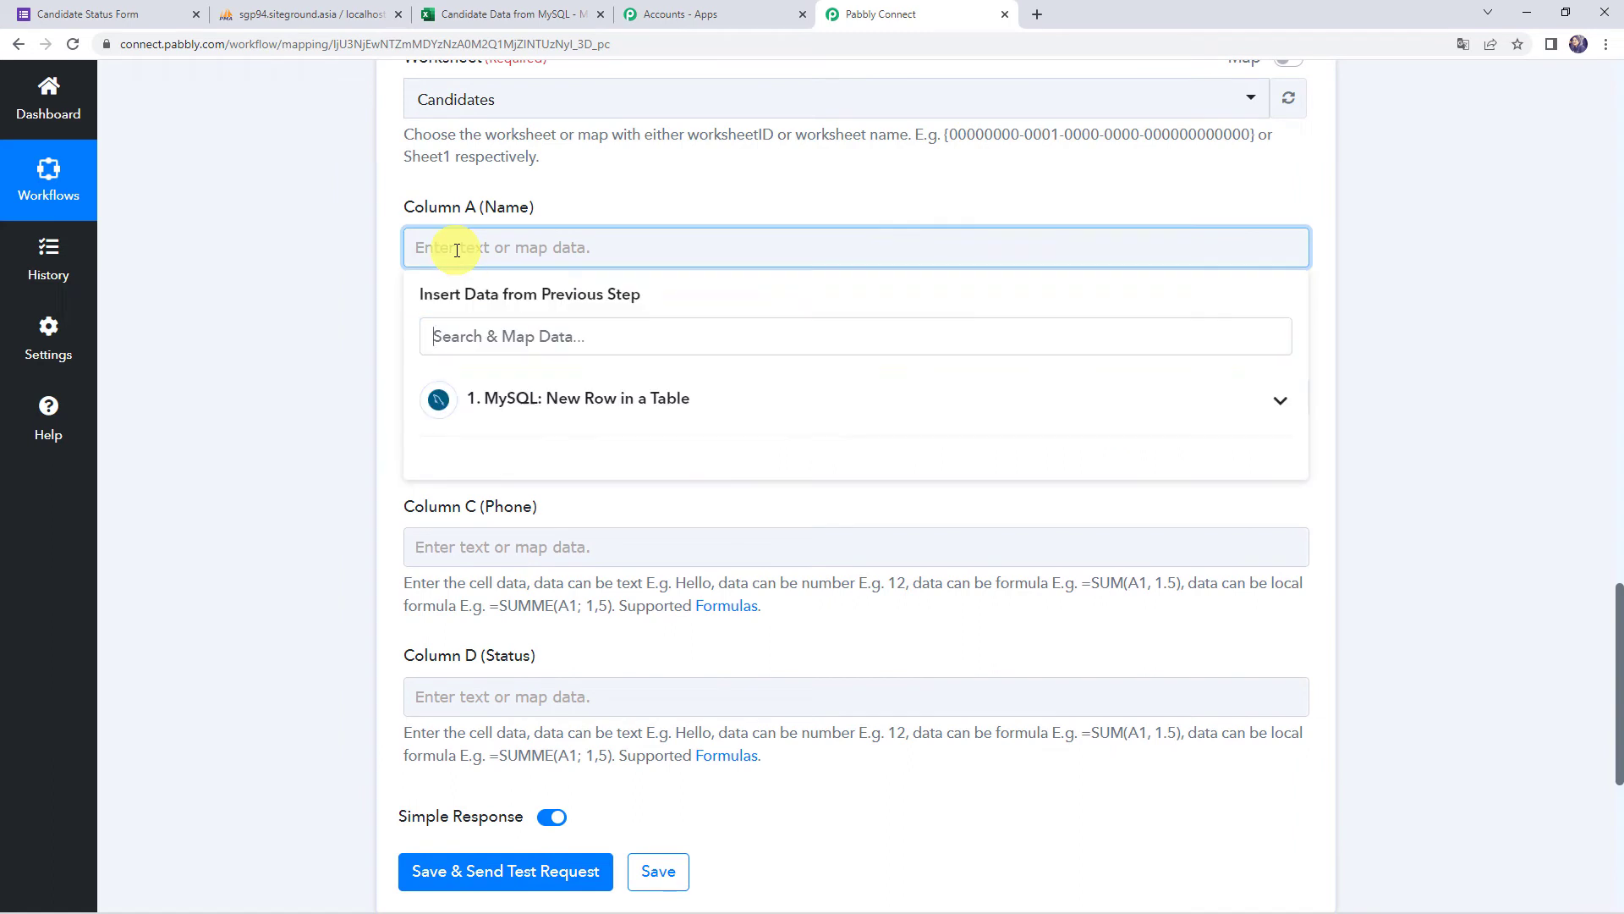
pyautogui.click(489, 403)
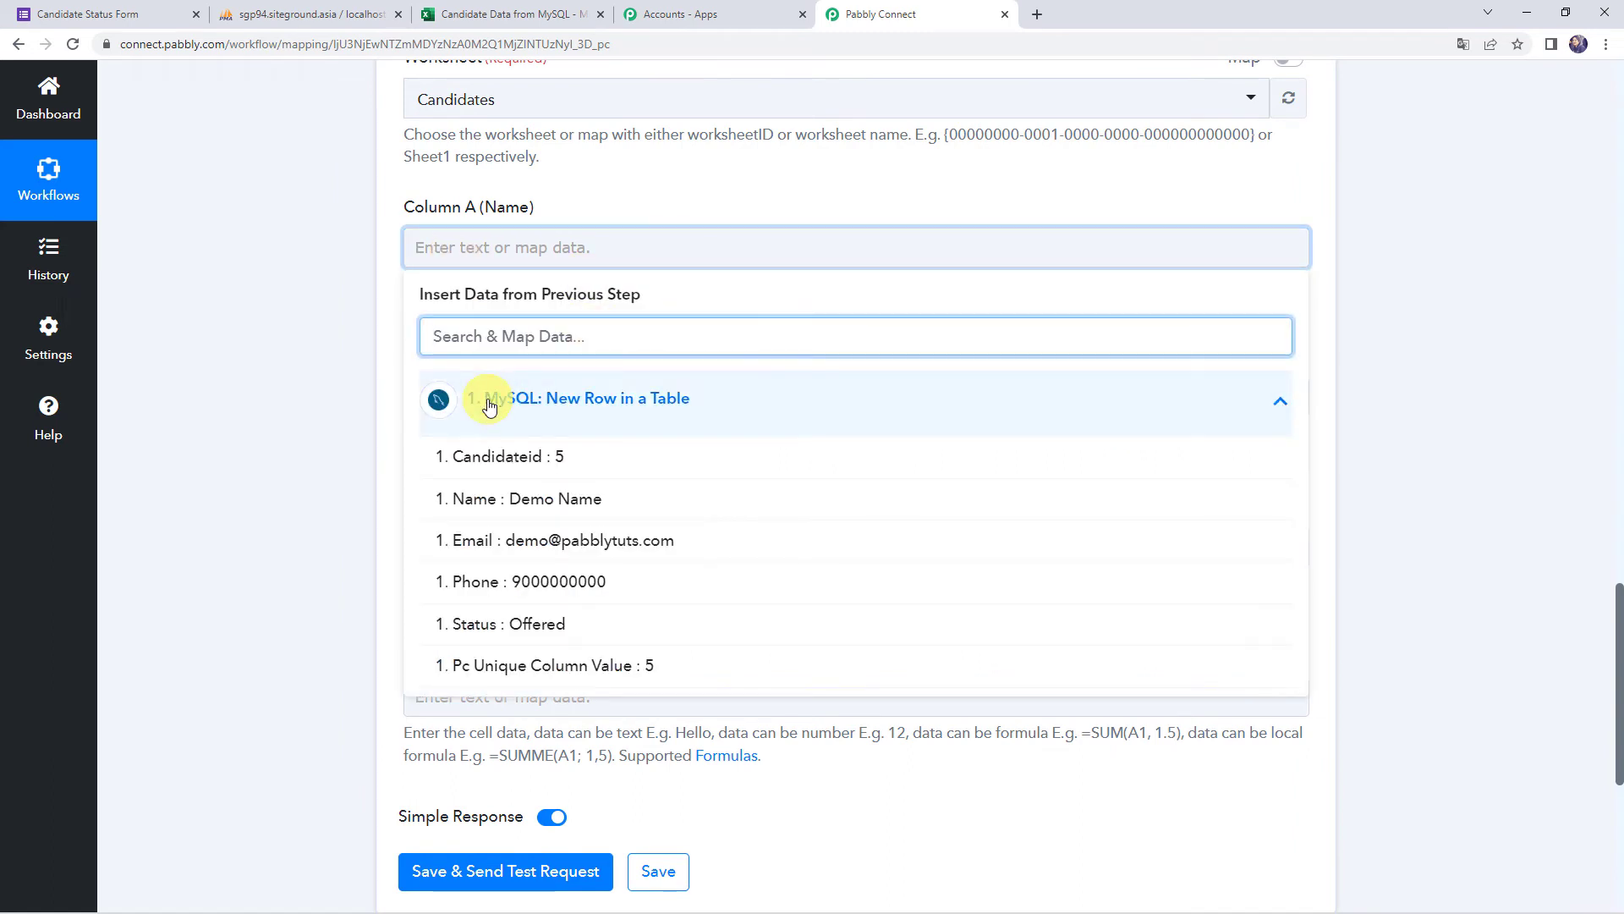
pyautogui.click(543, 502)
pyautogui.click(362, 442)
pyautogui.scroll(-1, 389, 398)
pyautogui.click(433, 323)
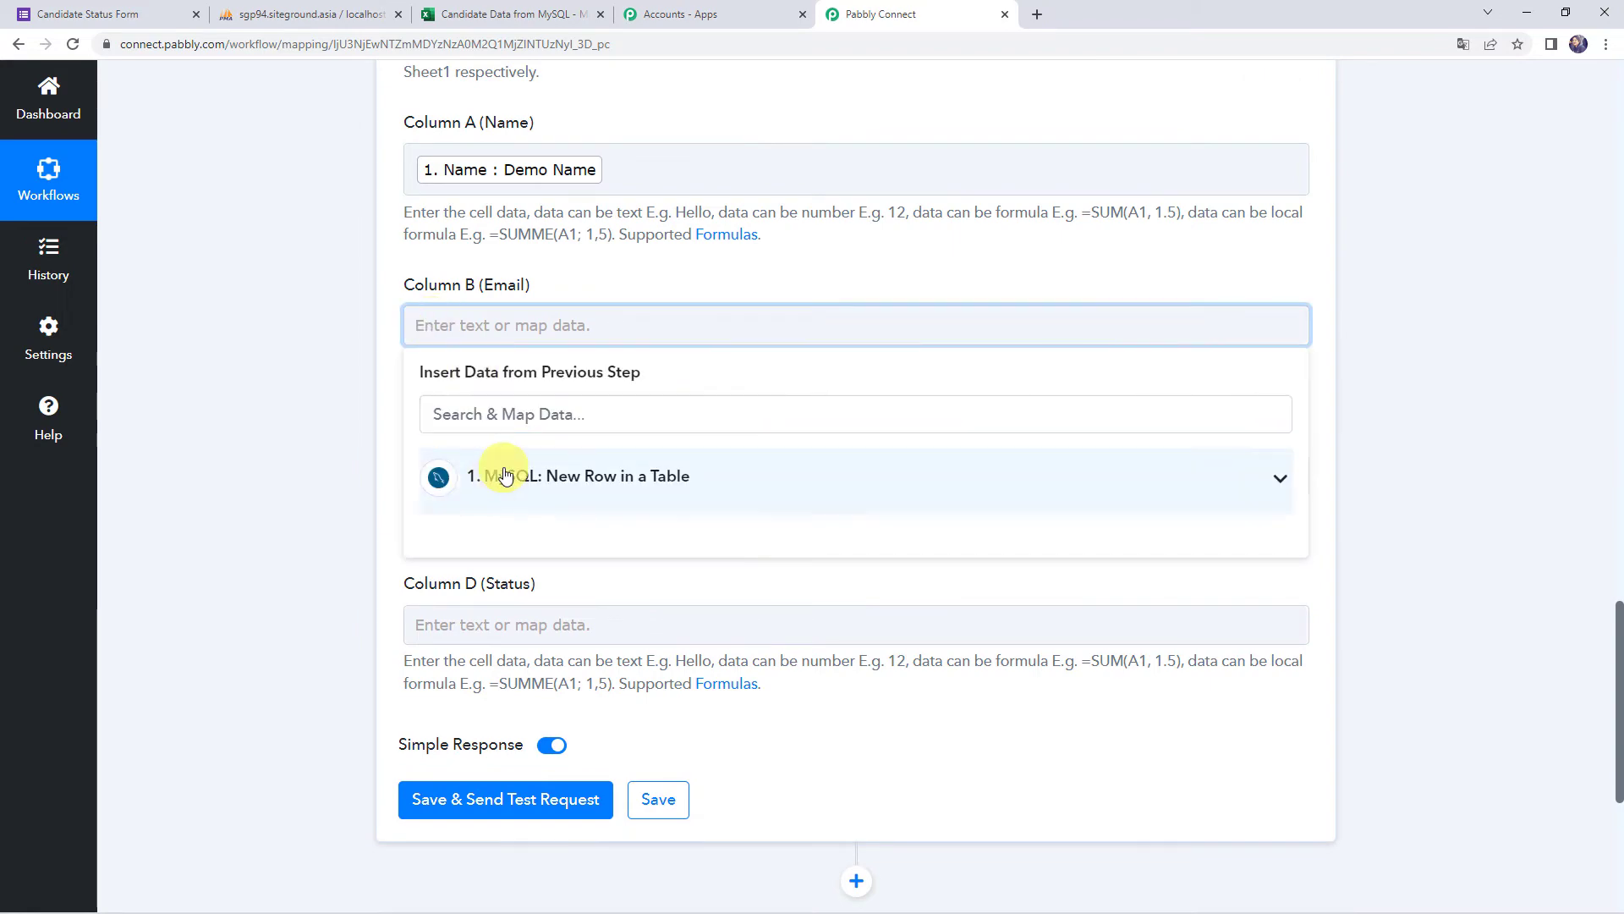
pyautogui.click(453, 475)
pyautogui.click(415, 616)
pyautogui.click(358, 570)
# Map MySQL Phone to Column C and MySQL Status to Column D
pyautogui.click(461, 482)
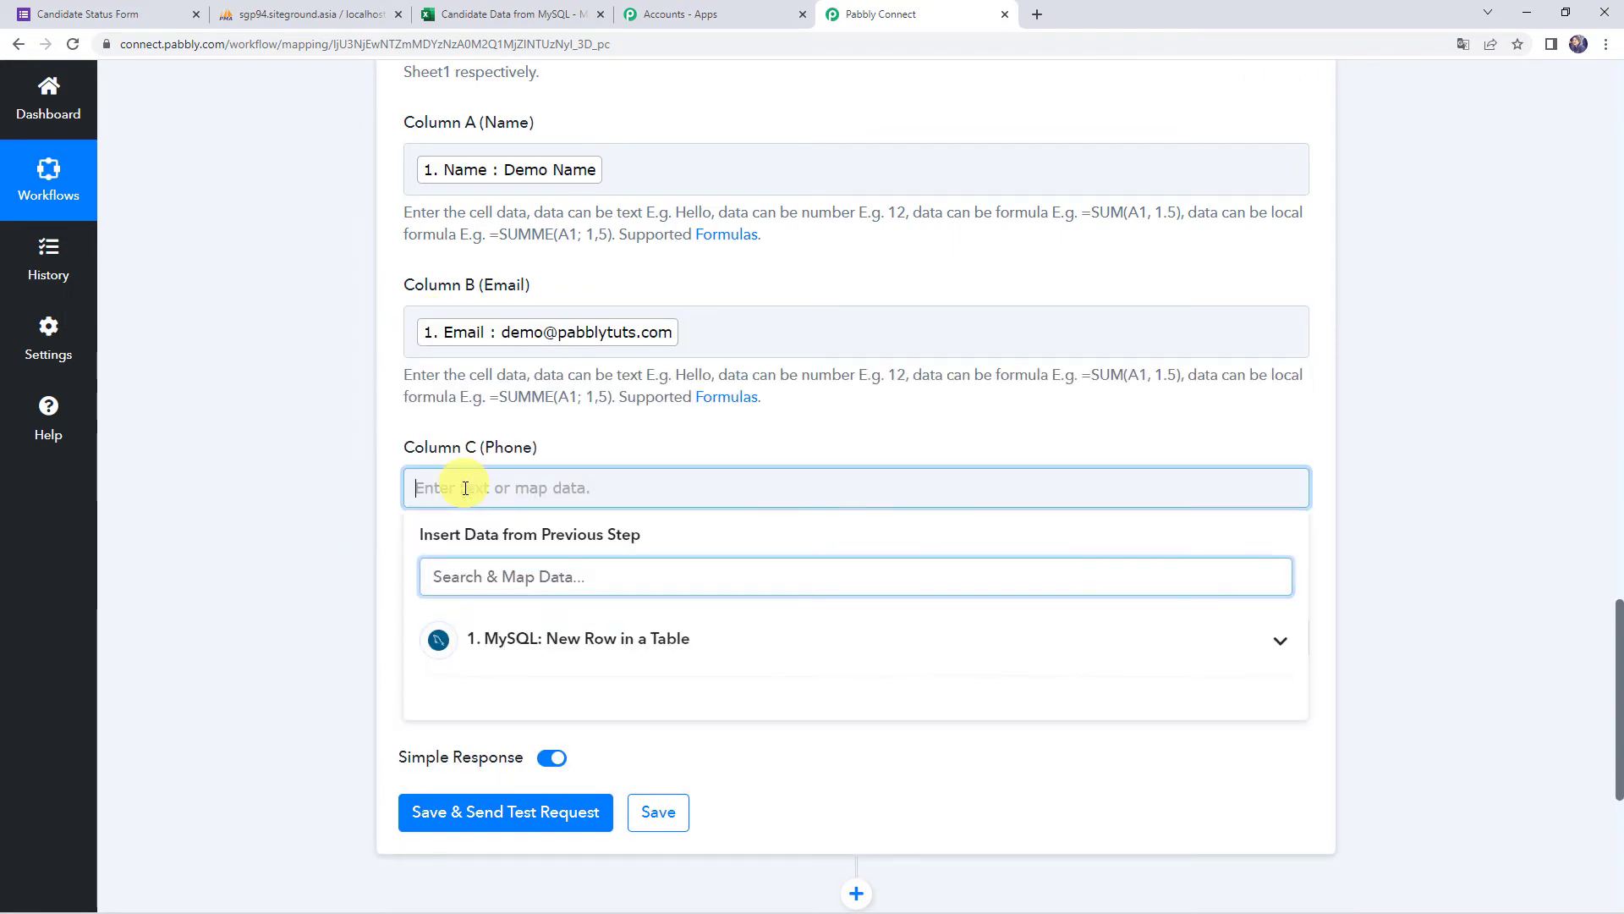
pyautogui.click(508, 642)
pyautogui.click(508, 811)
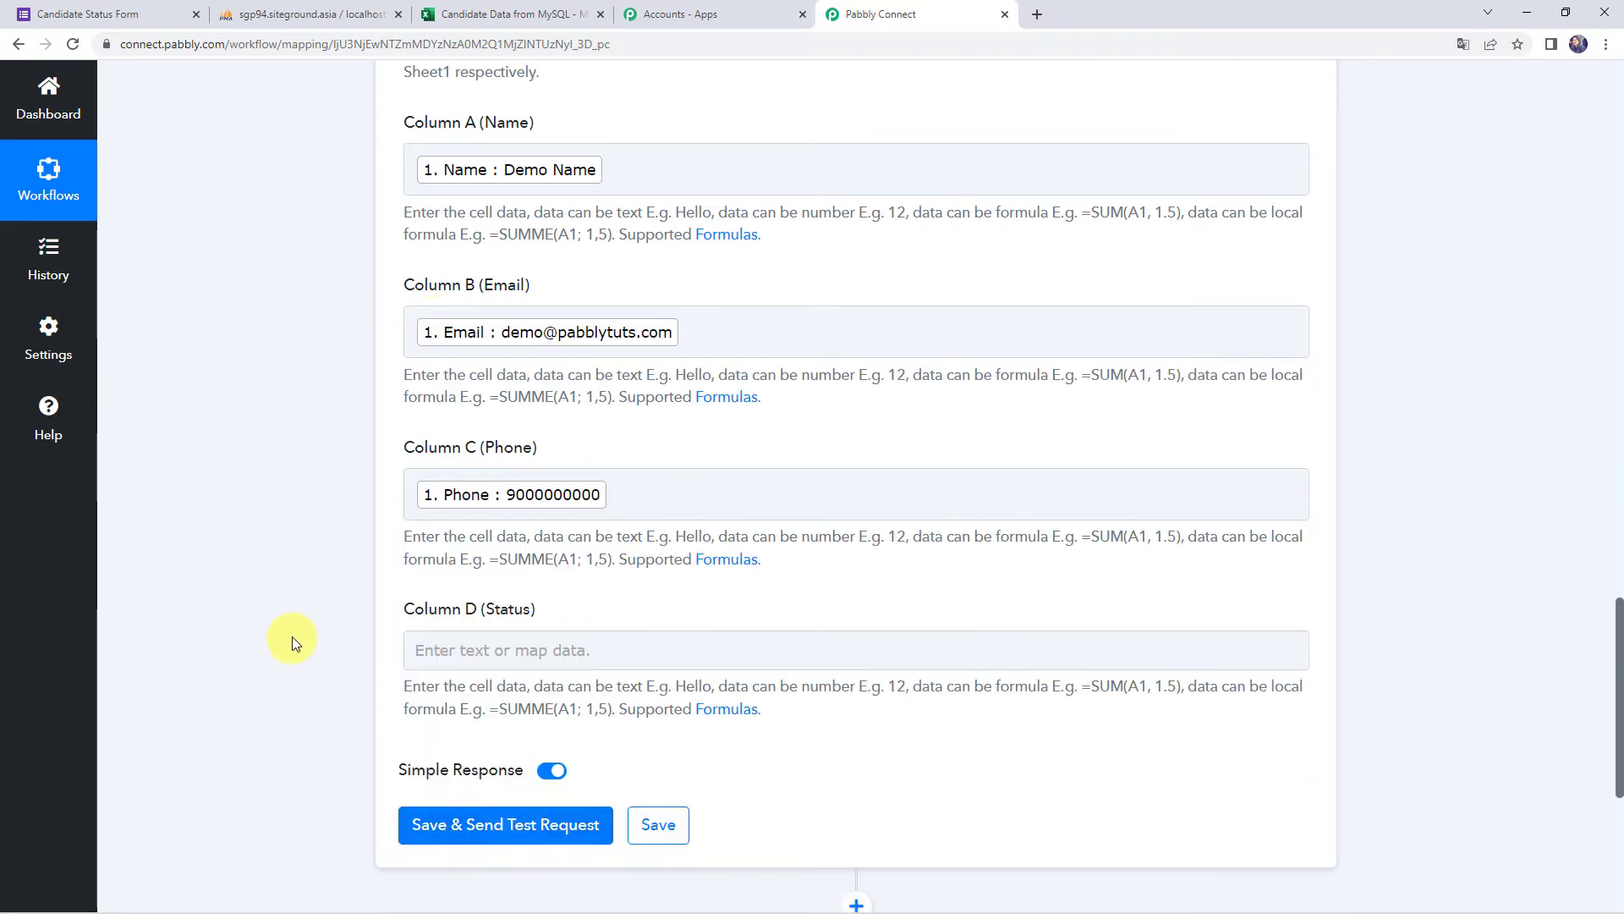
pyautogui.scroll(-3, 291, 638)
pyautogui.click(474, 396)
pyautogui.click(449, 547)
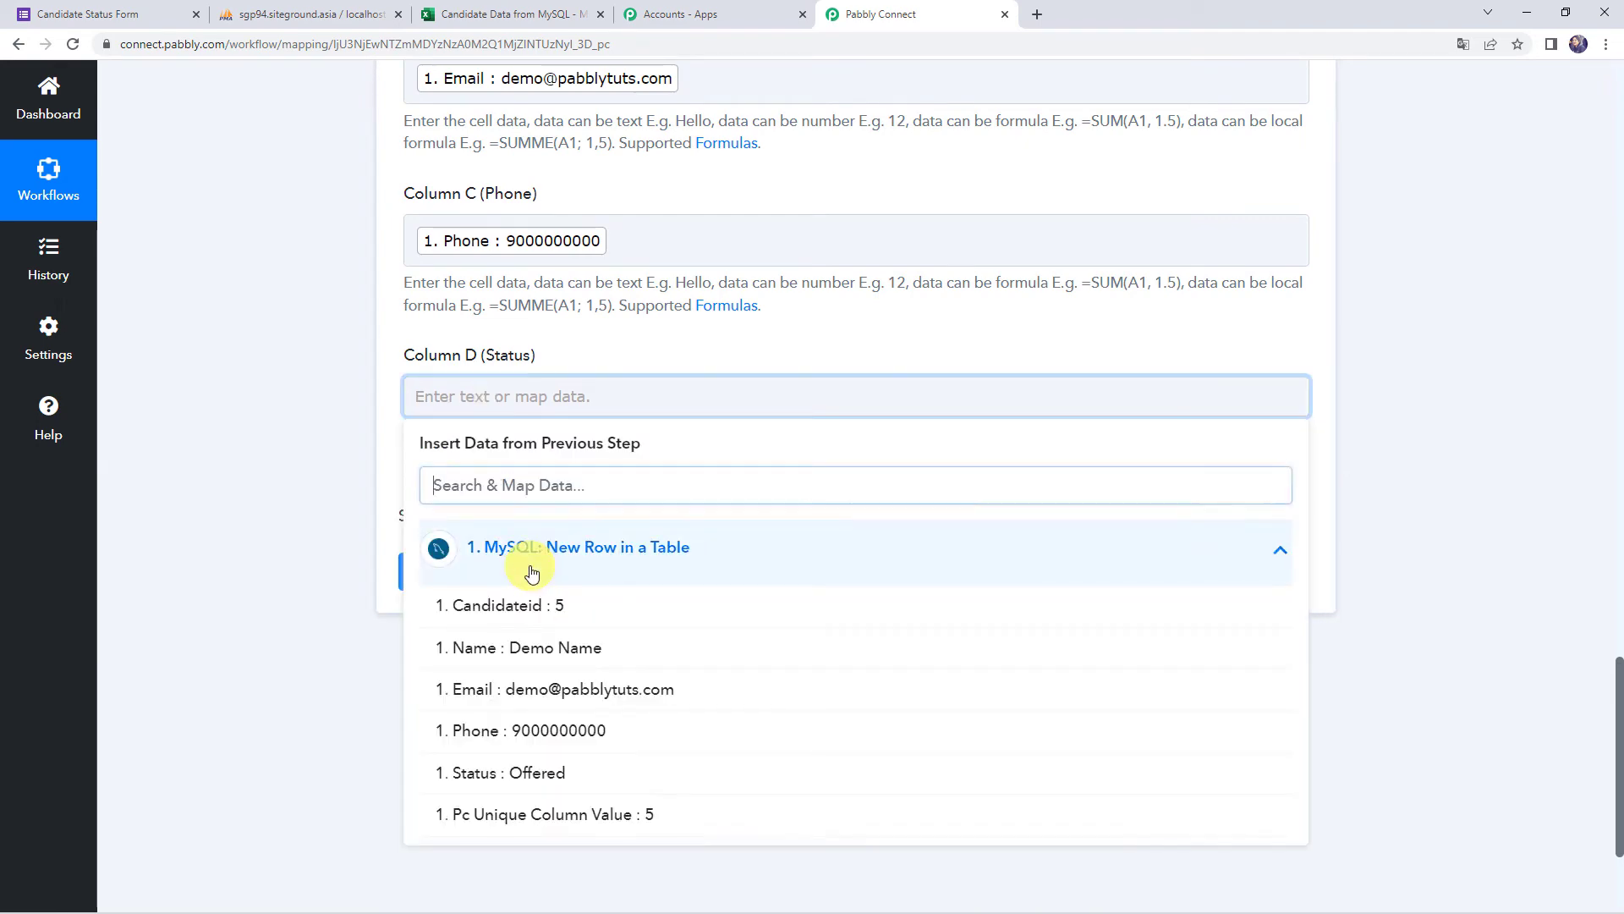
pyautogui.click(270, 494)
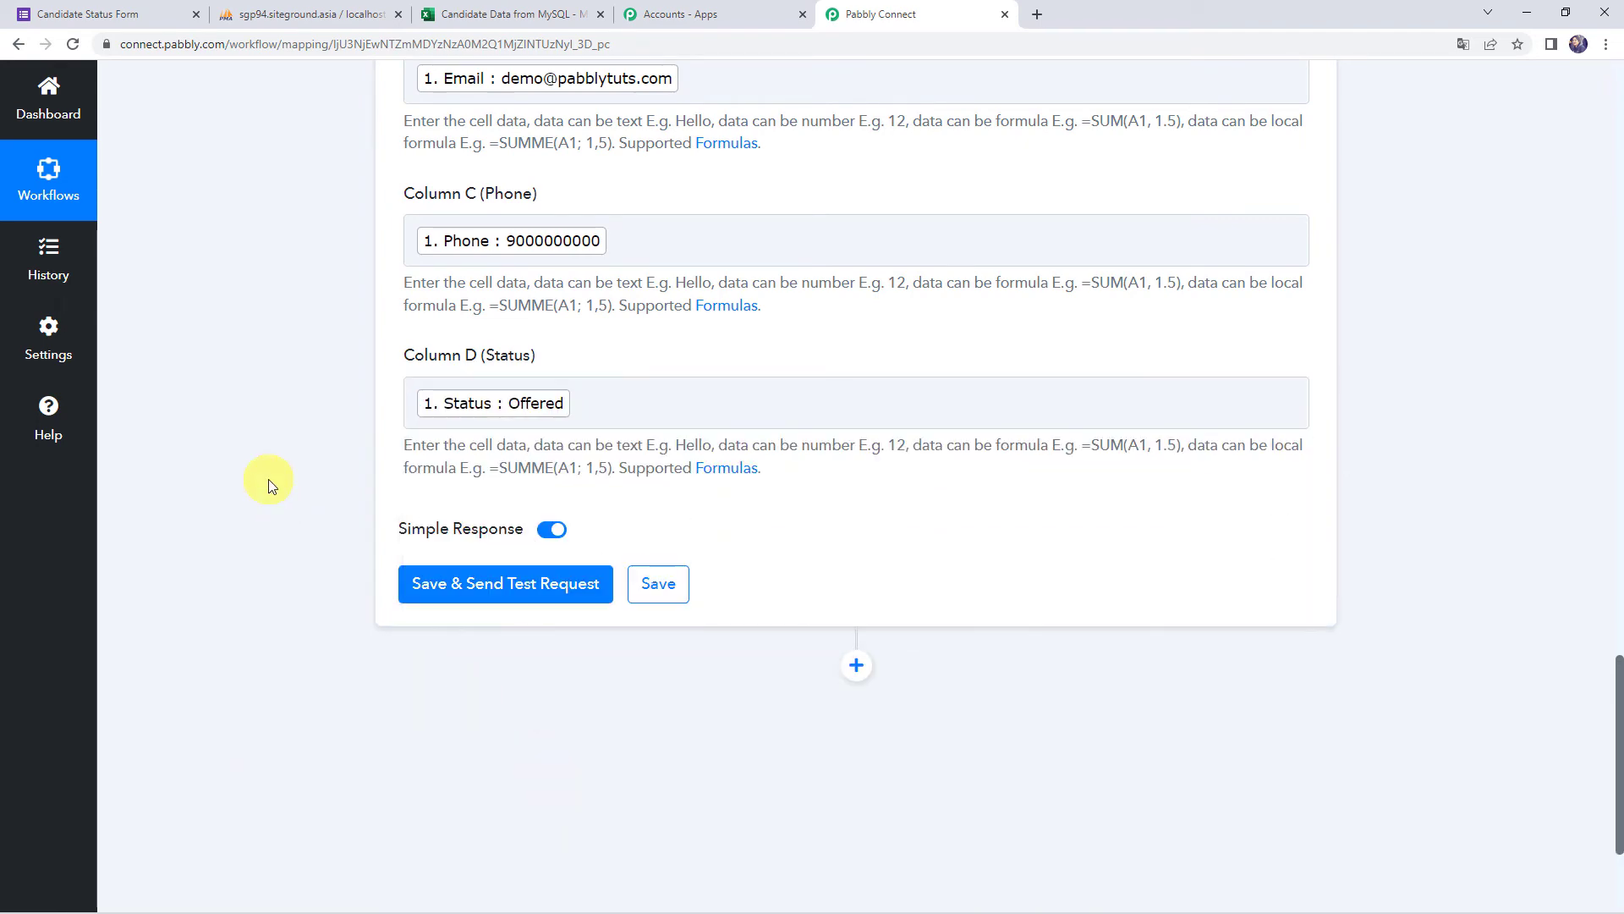
pyautogui.scroll(5, 268, 485)
pyautogui.scroll(-5, 267, 479)
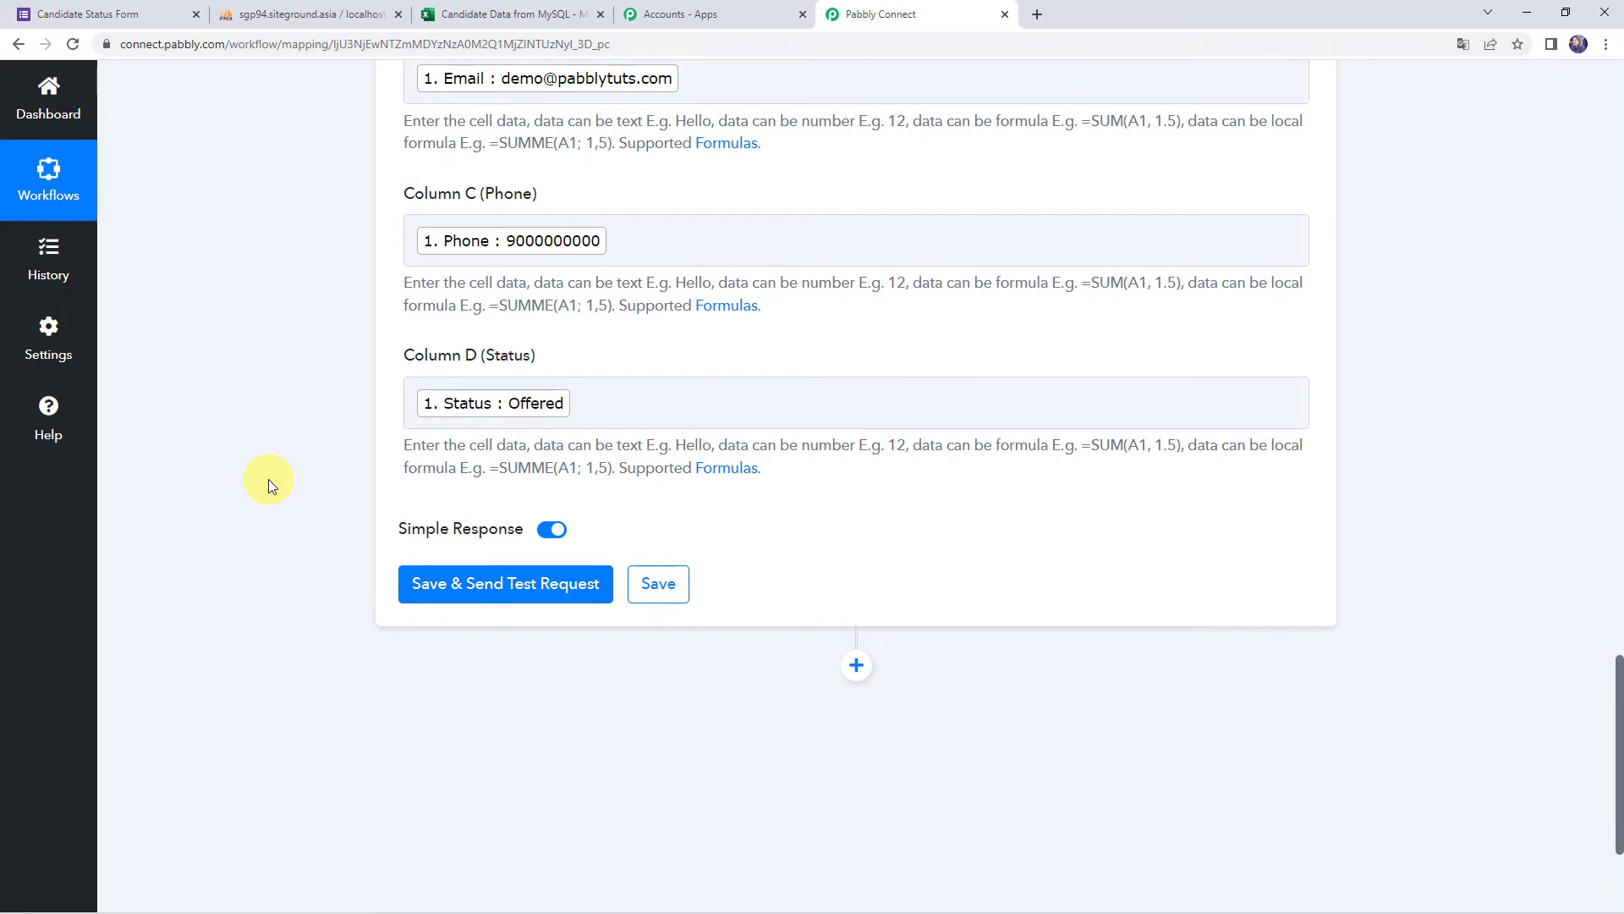
# Save the Excel action and send a test request, getting row A2:D2 with Offered
pyautogui.click(491, 602)
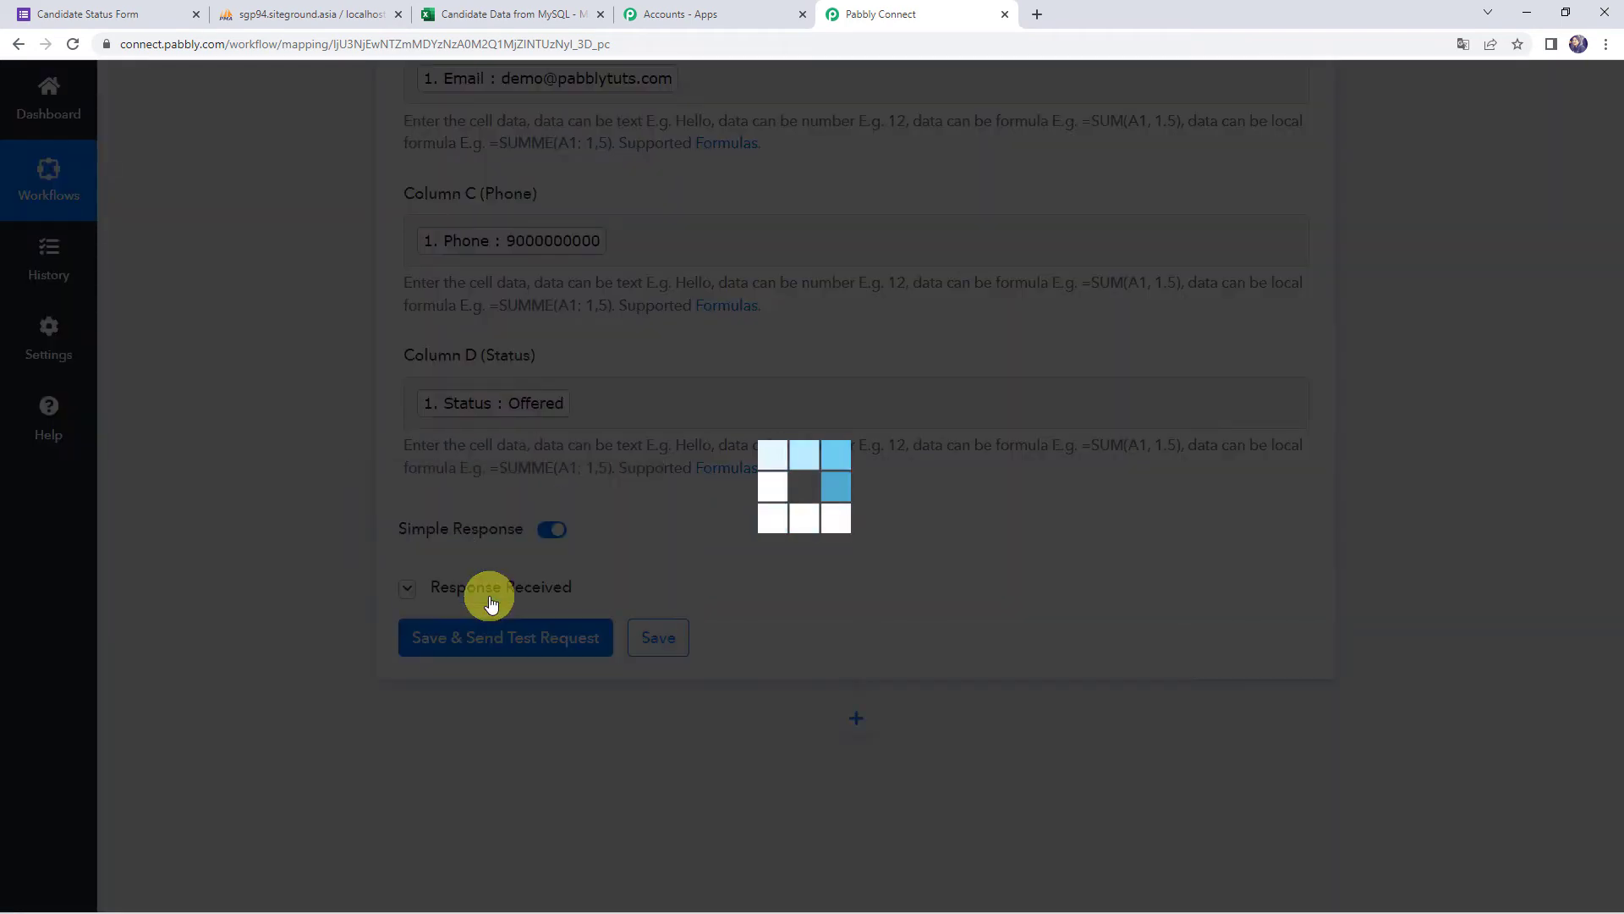
pyautogui.scroll(-2, 365, 570)
pyautogui.scroll(-1, 365, 571)
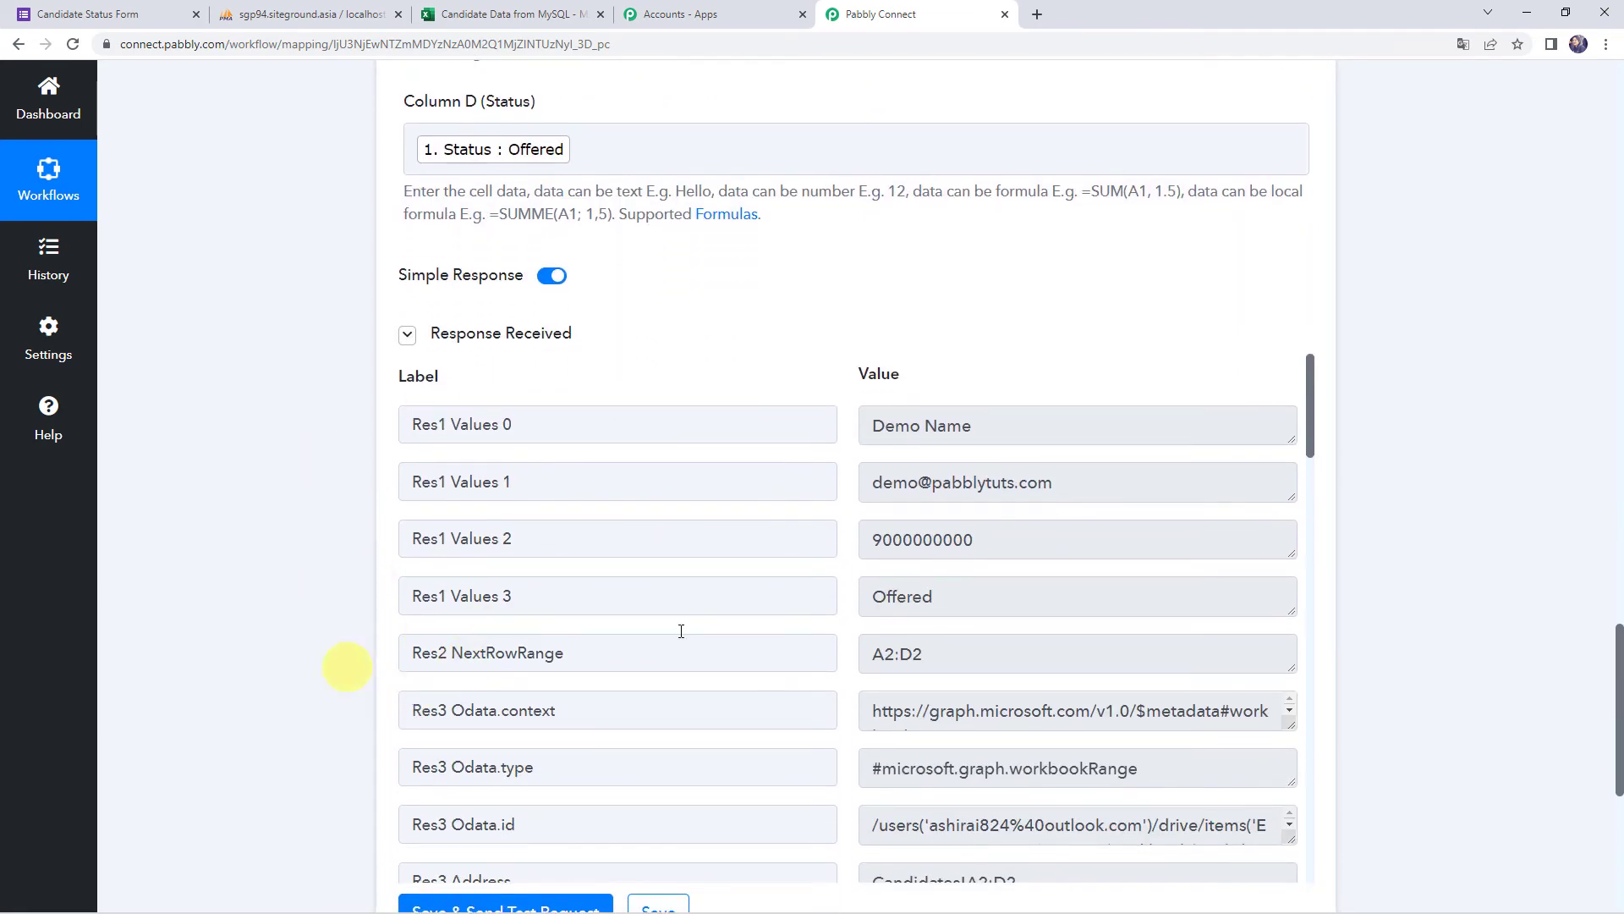
pyautogui.click(524, 9)
# Reload the sheet to confirm the test candidate's row 2 with Offered, then save the workflow
pyautogui.click(73, 46)
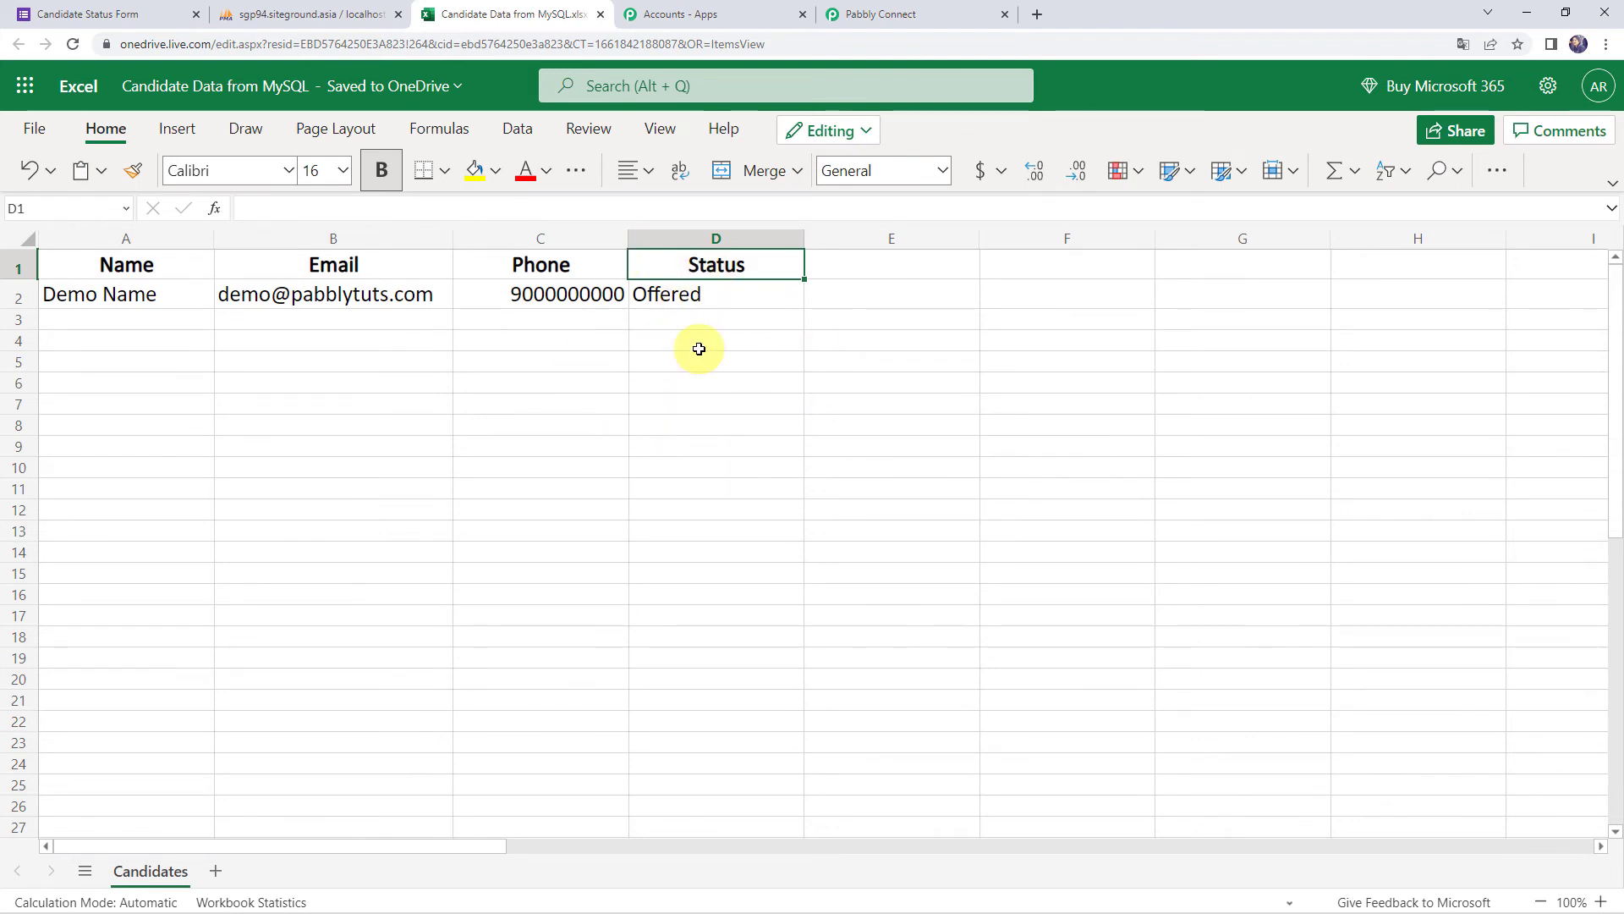
pyautogui.click(922, 12)
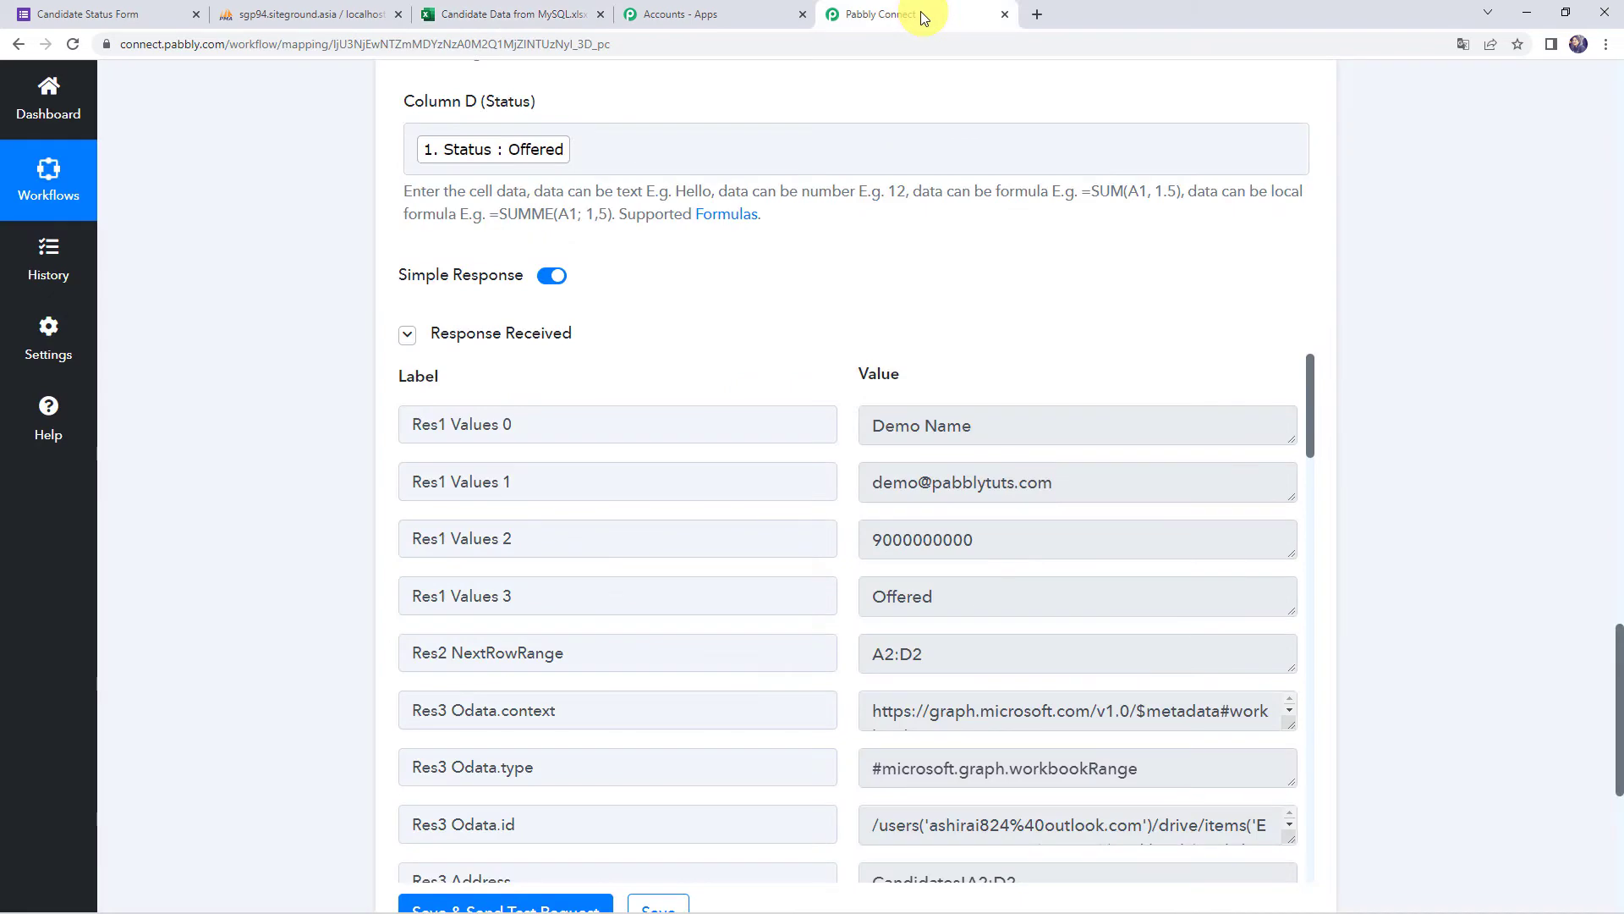
pyautogui.scroll(-3, 668, 696)
pyautogui.click(659, 659)
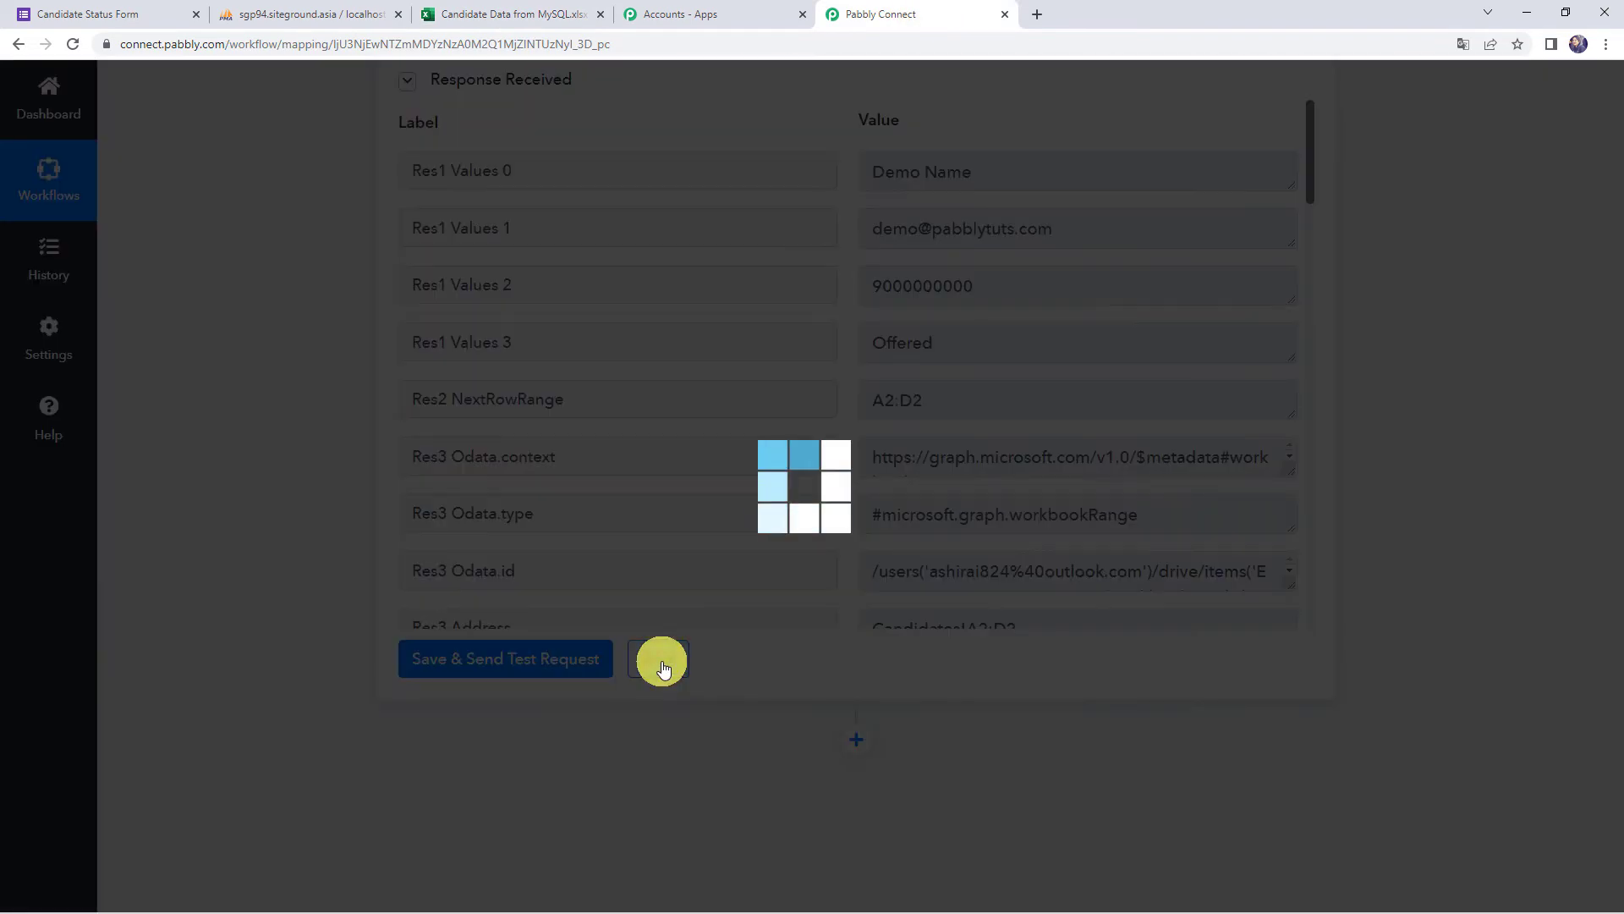
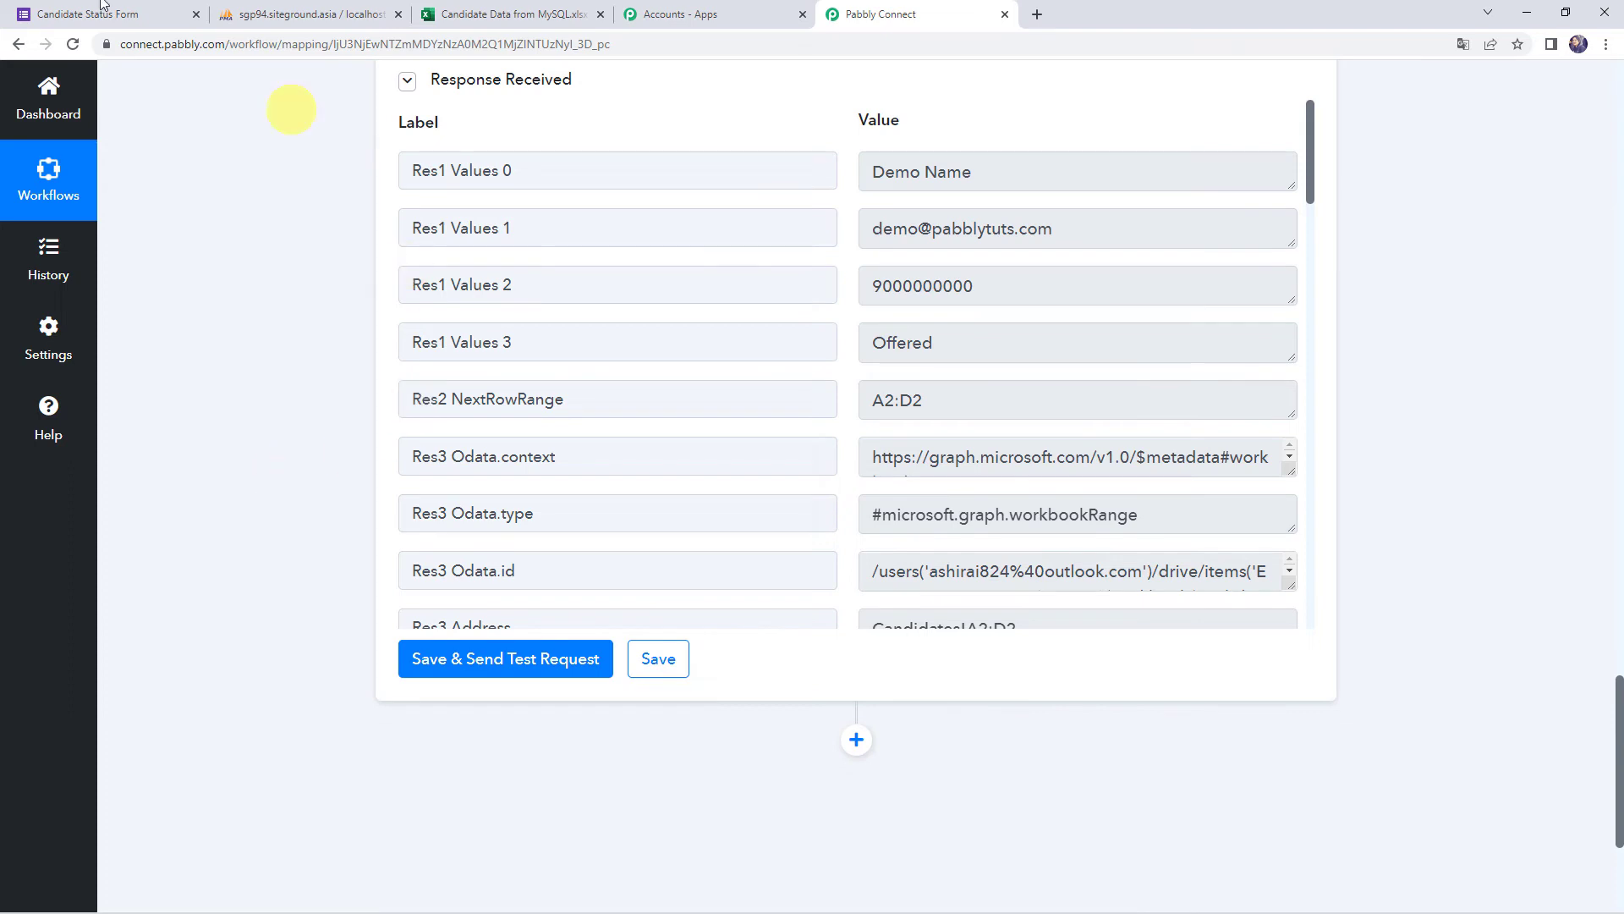
# Switch to the Candidate Status Form page after the Excel test returned row A2:D2
pyautogui.click(82, 13)
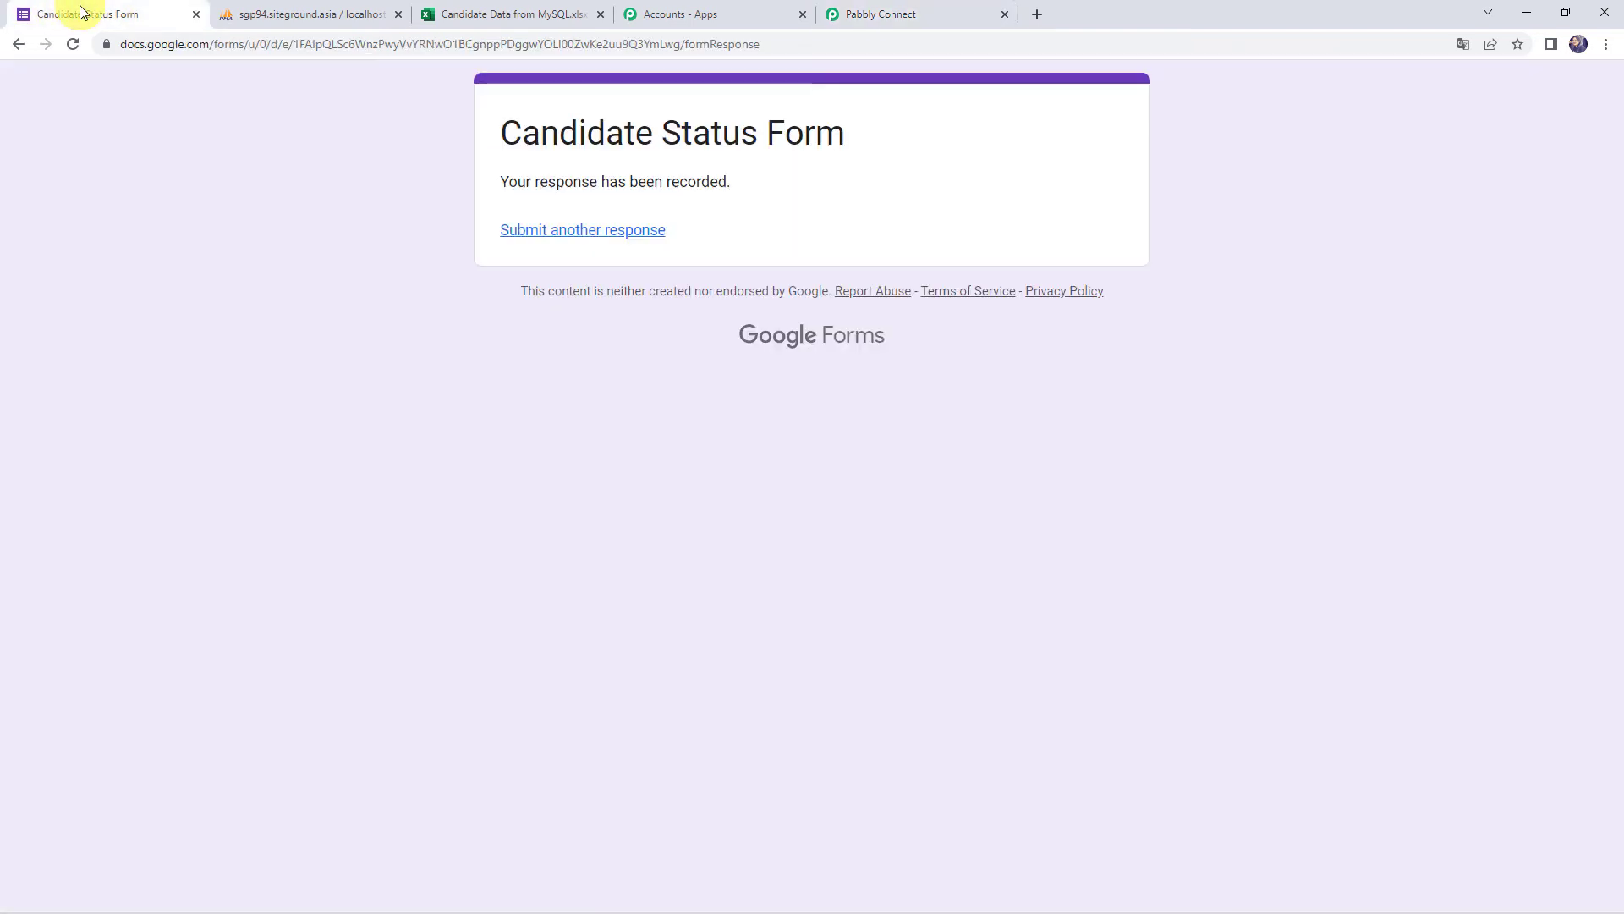
# Submit another form response with the dummy candidate's details, mobile number and status Hired
pyautogui.click(573, 232)
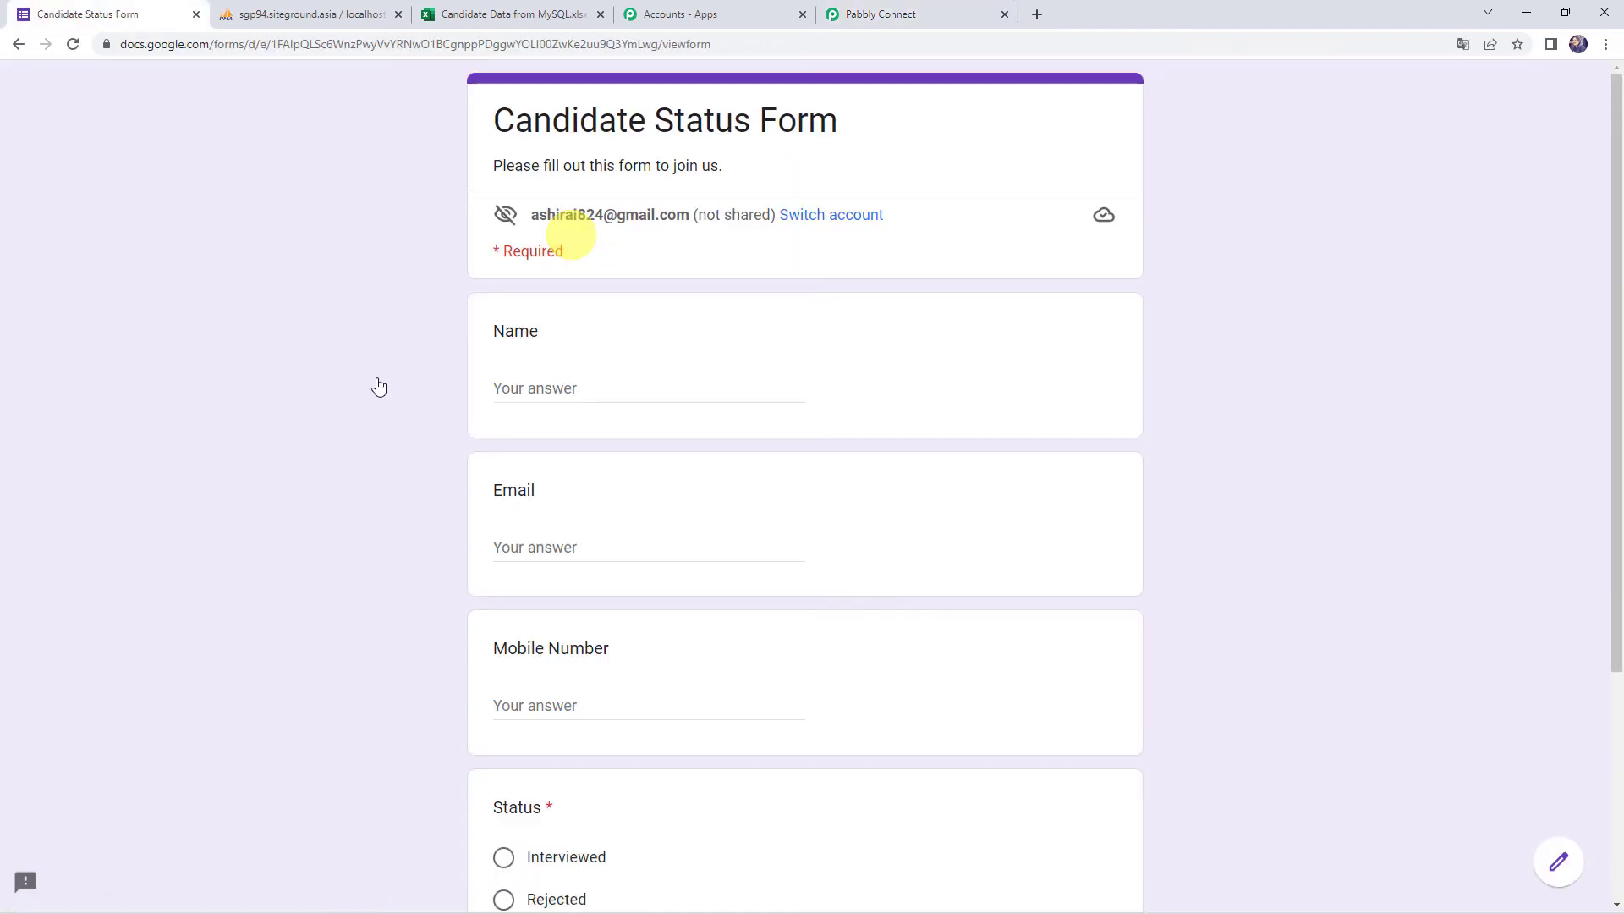
pyautogui.click(537, 392)
pyautogui.write('Dummy Nam')
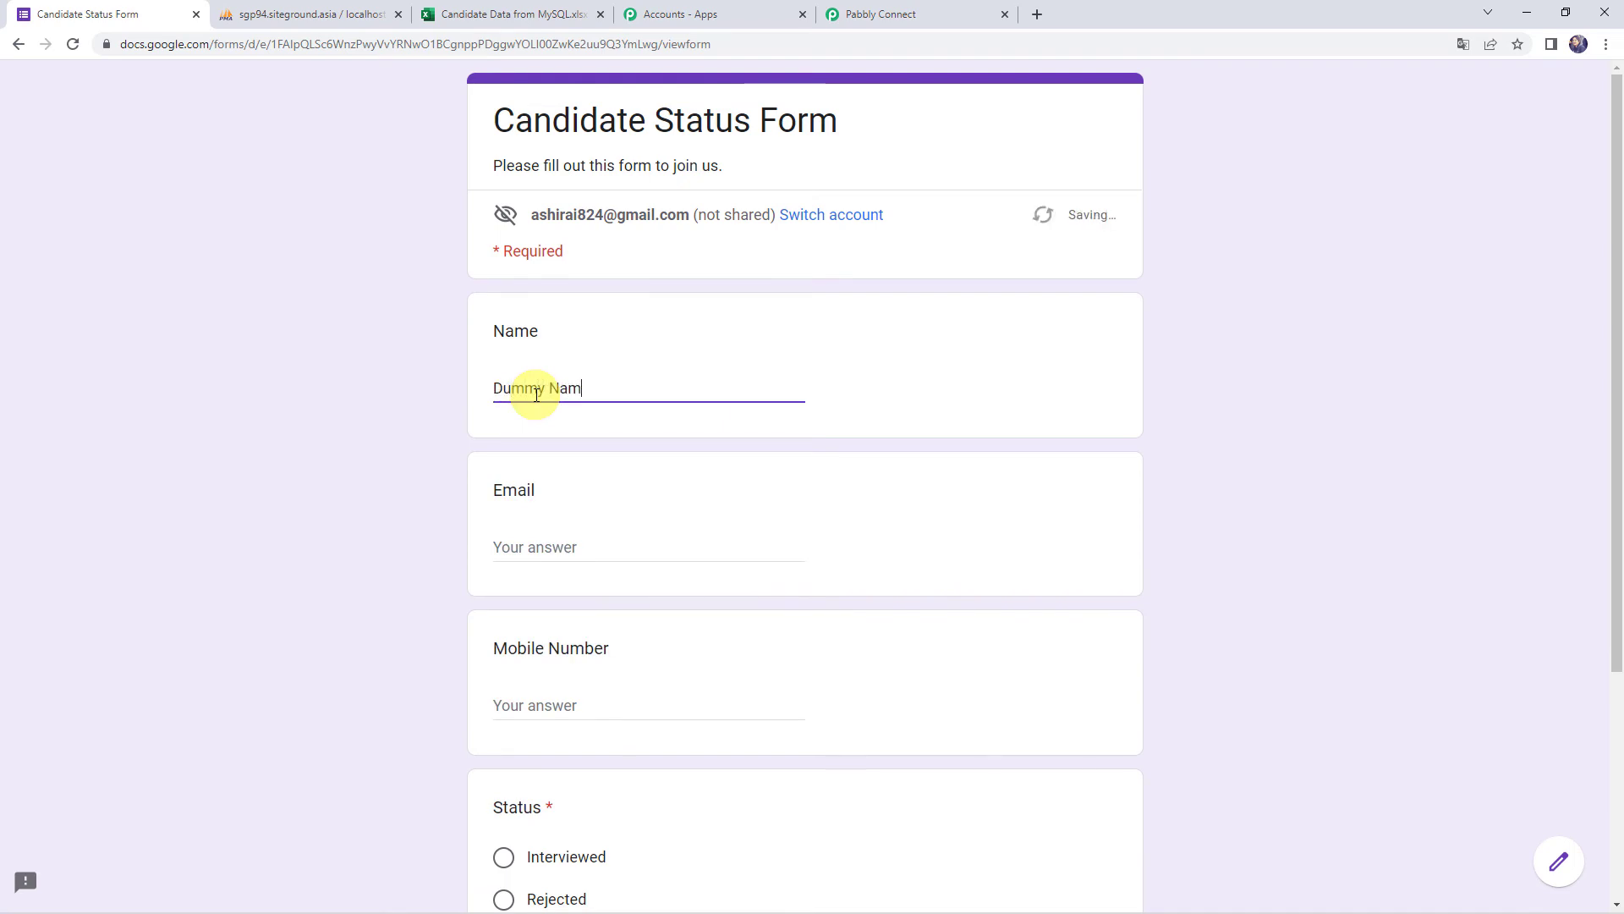
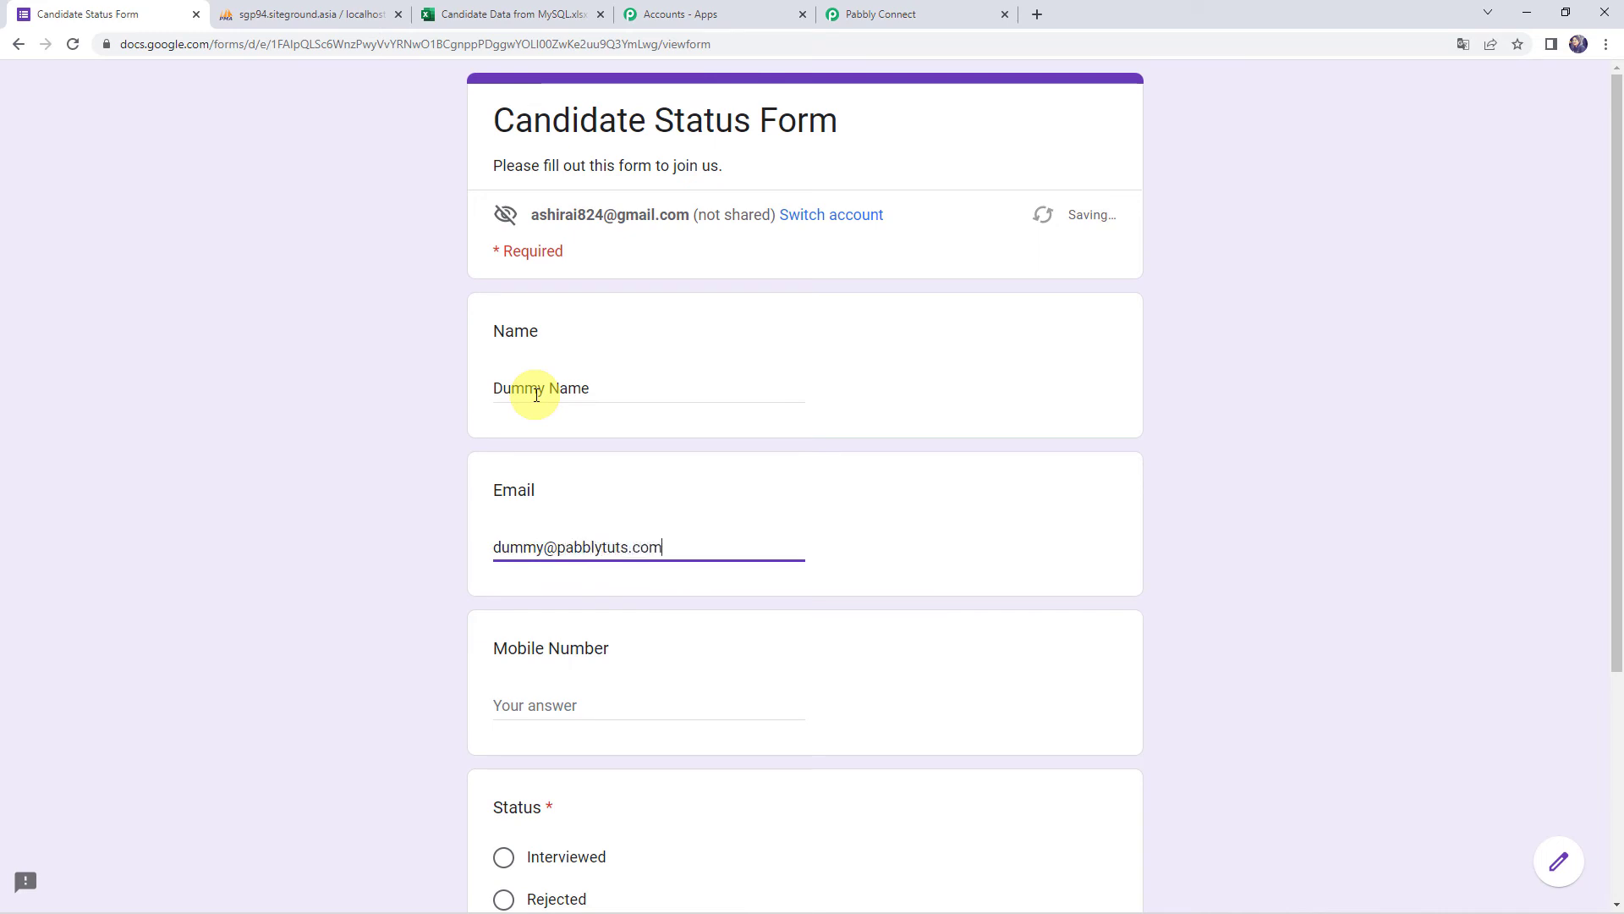
pyautogui.press('Tab')
pyautogui.write('80')
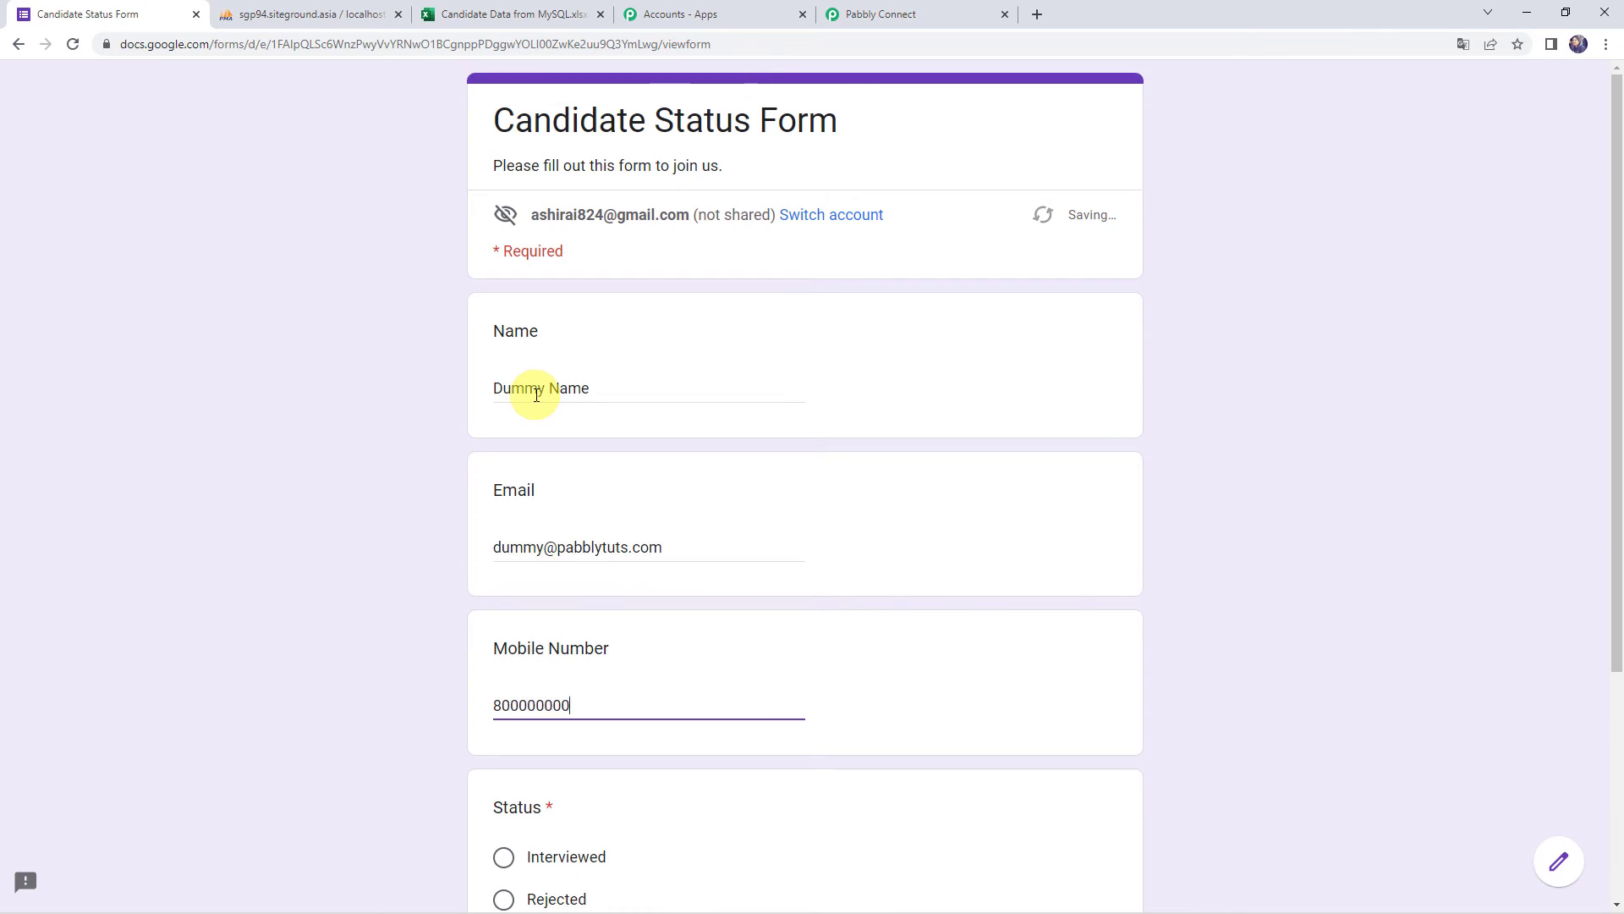
pyautogui.scroll(-4, 537, 395)
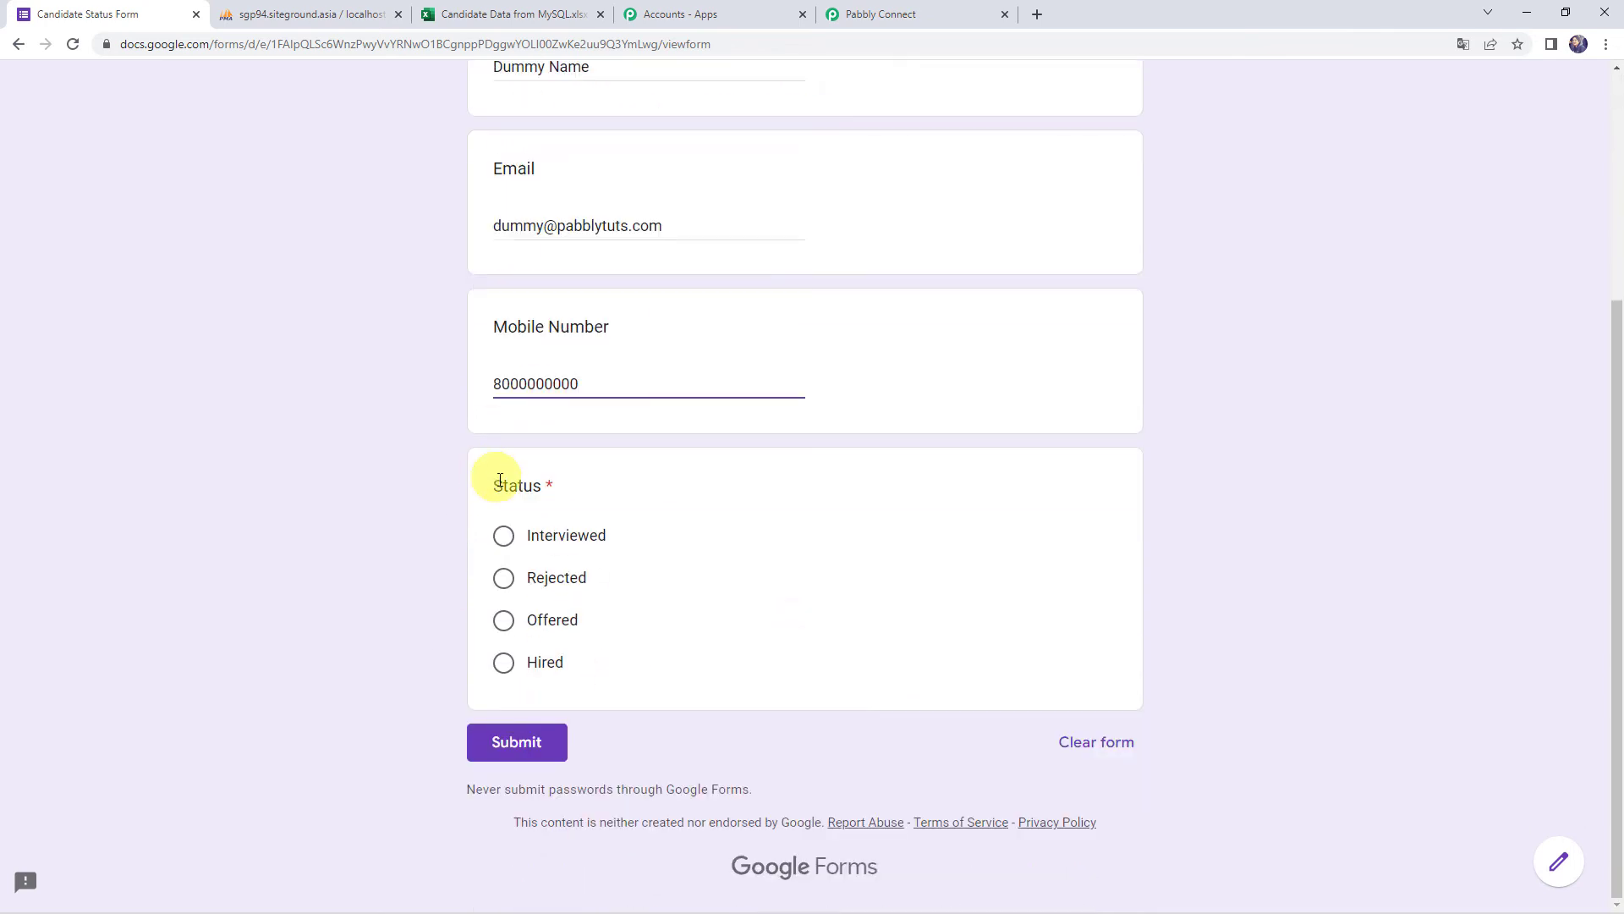
pyautogui.click(544, 662)
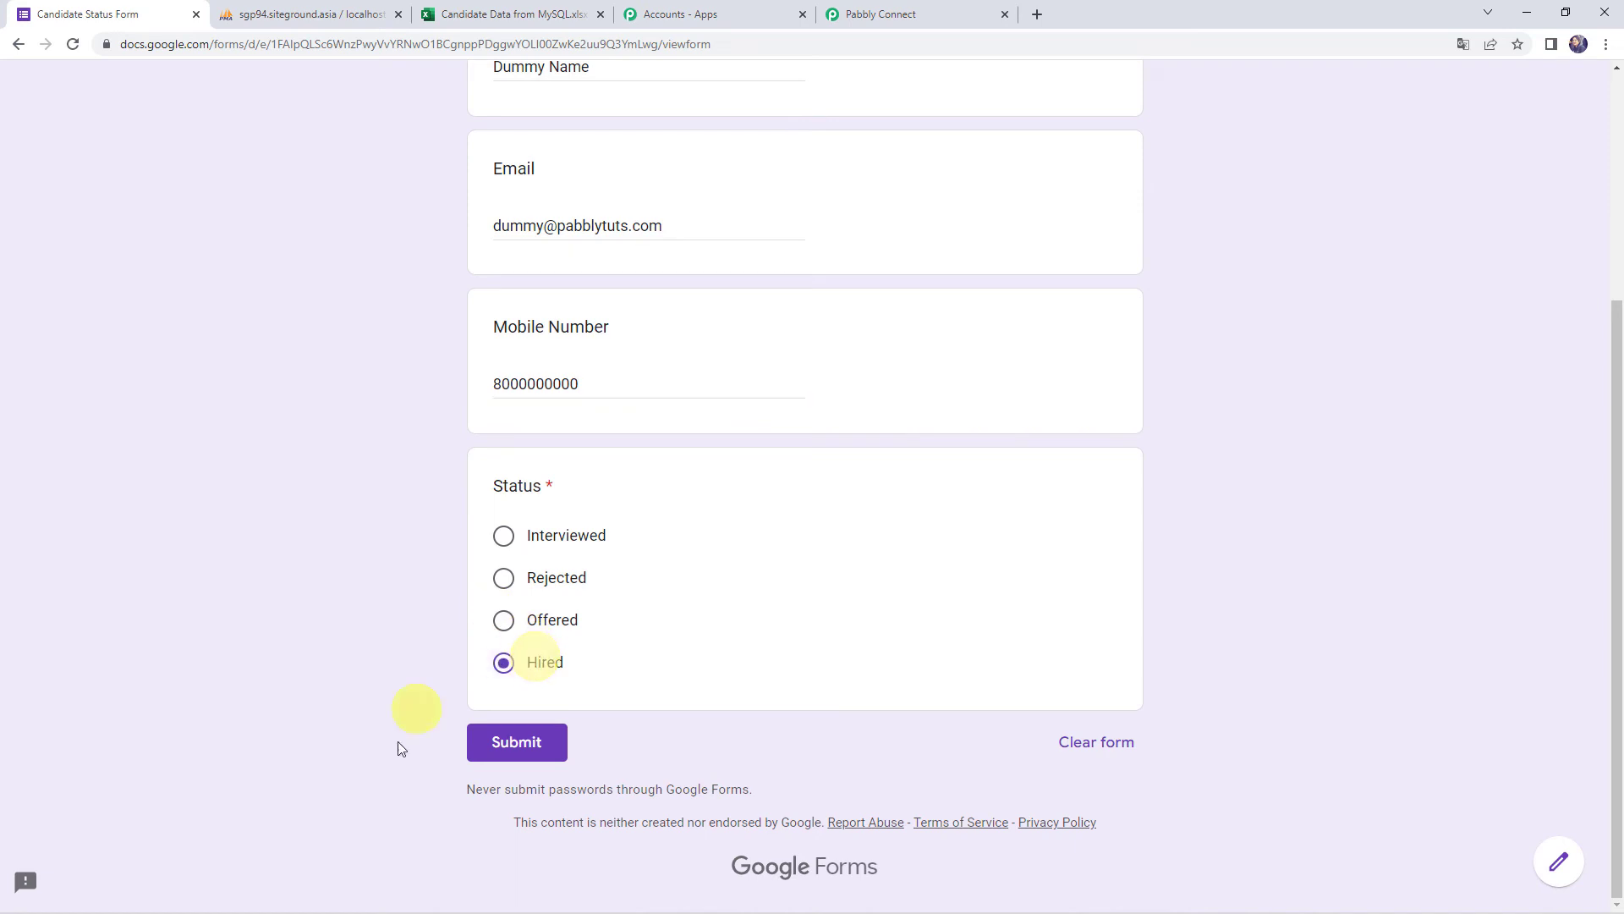
pyautogui.click(519, 745)
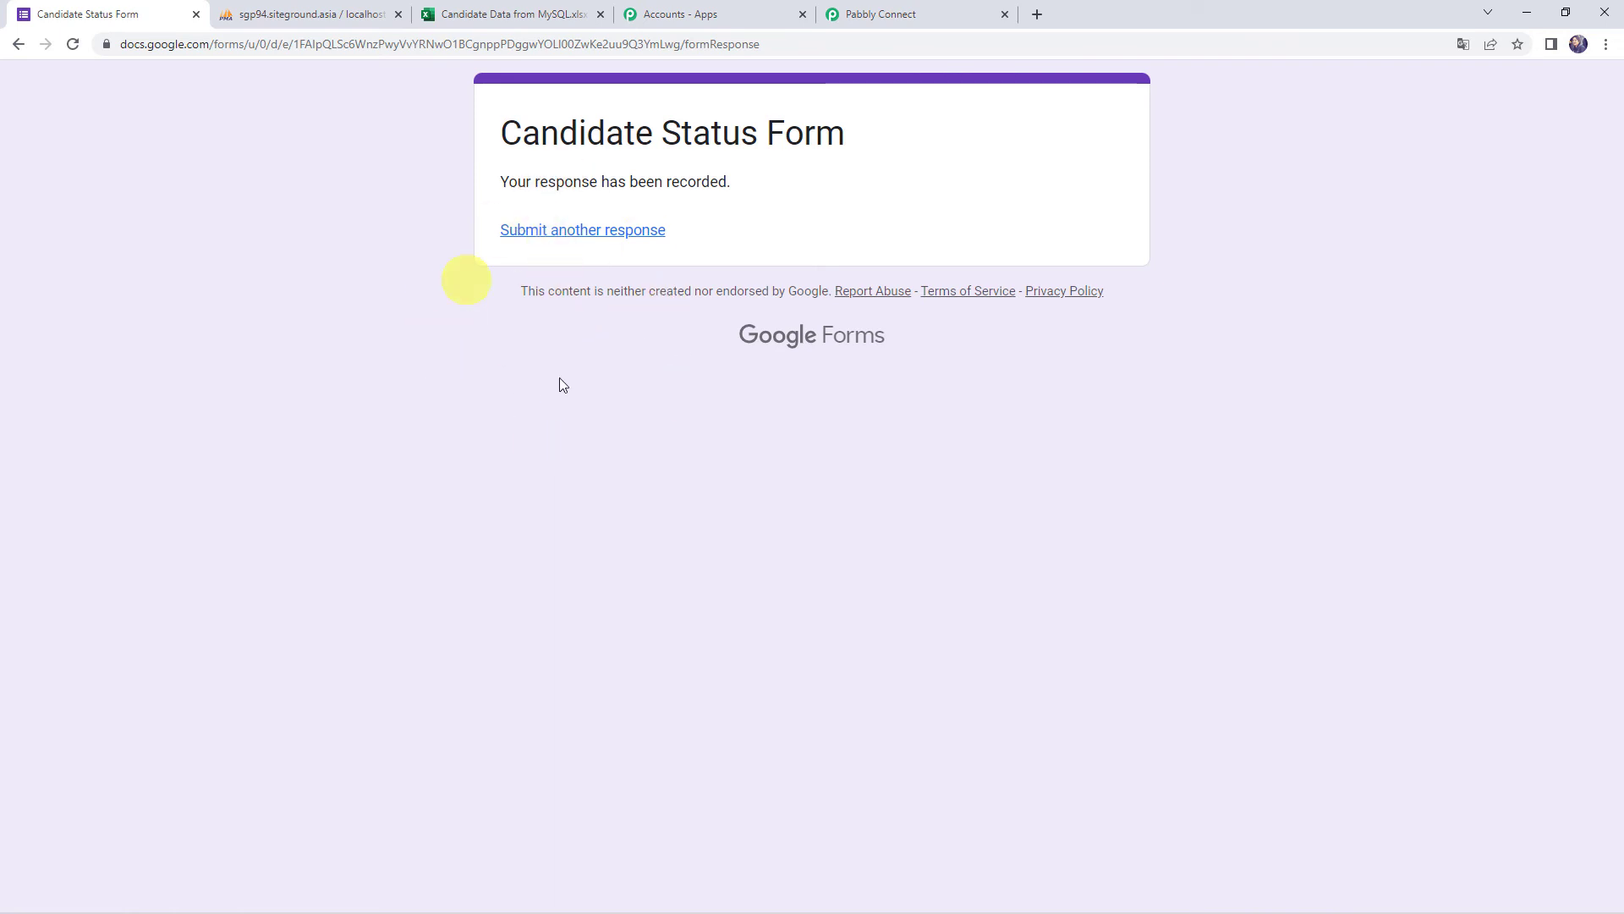
# Check phpMyAdmin's CandidateDetails table for the new Hired row, then go to the Excel workbook
pyautogui.click(301, 13)
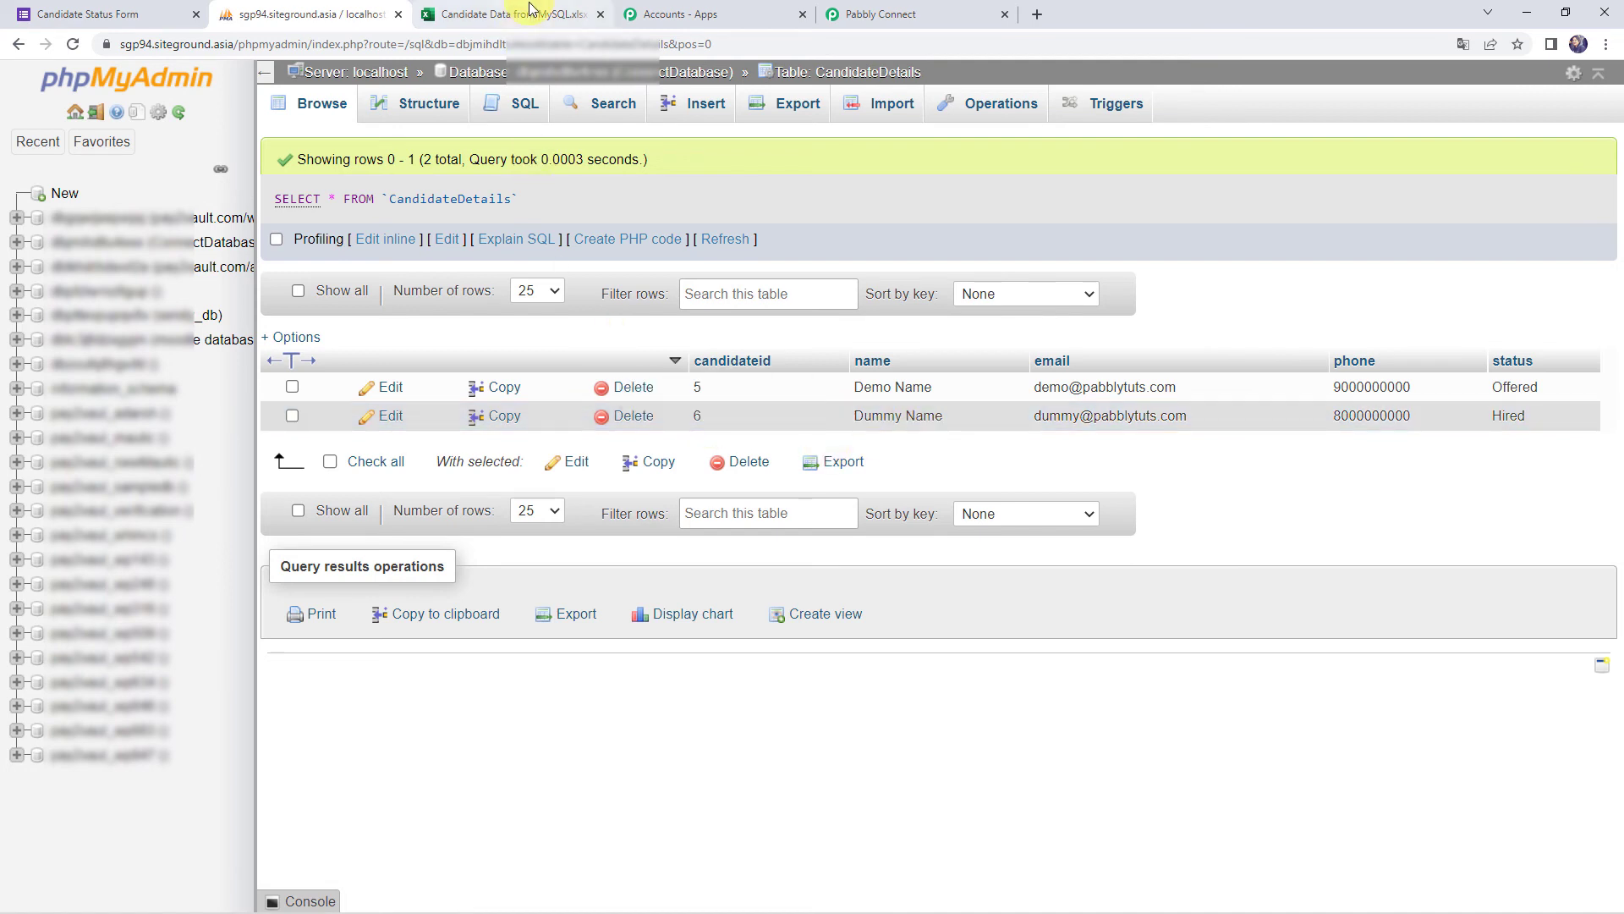
pyautogui.click(530, 15)
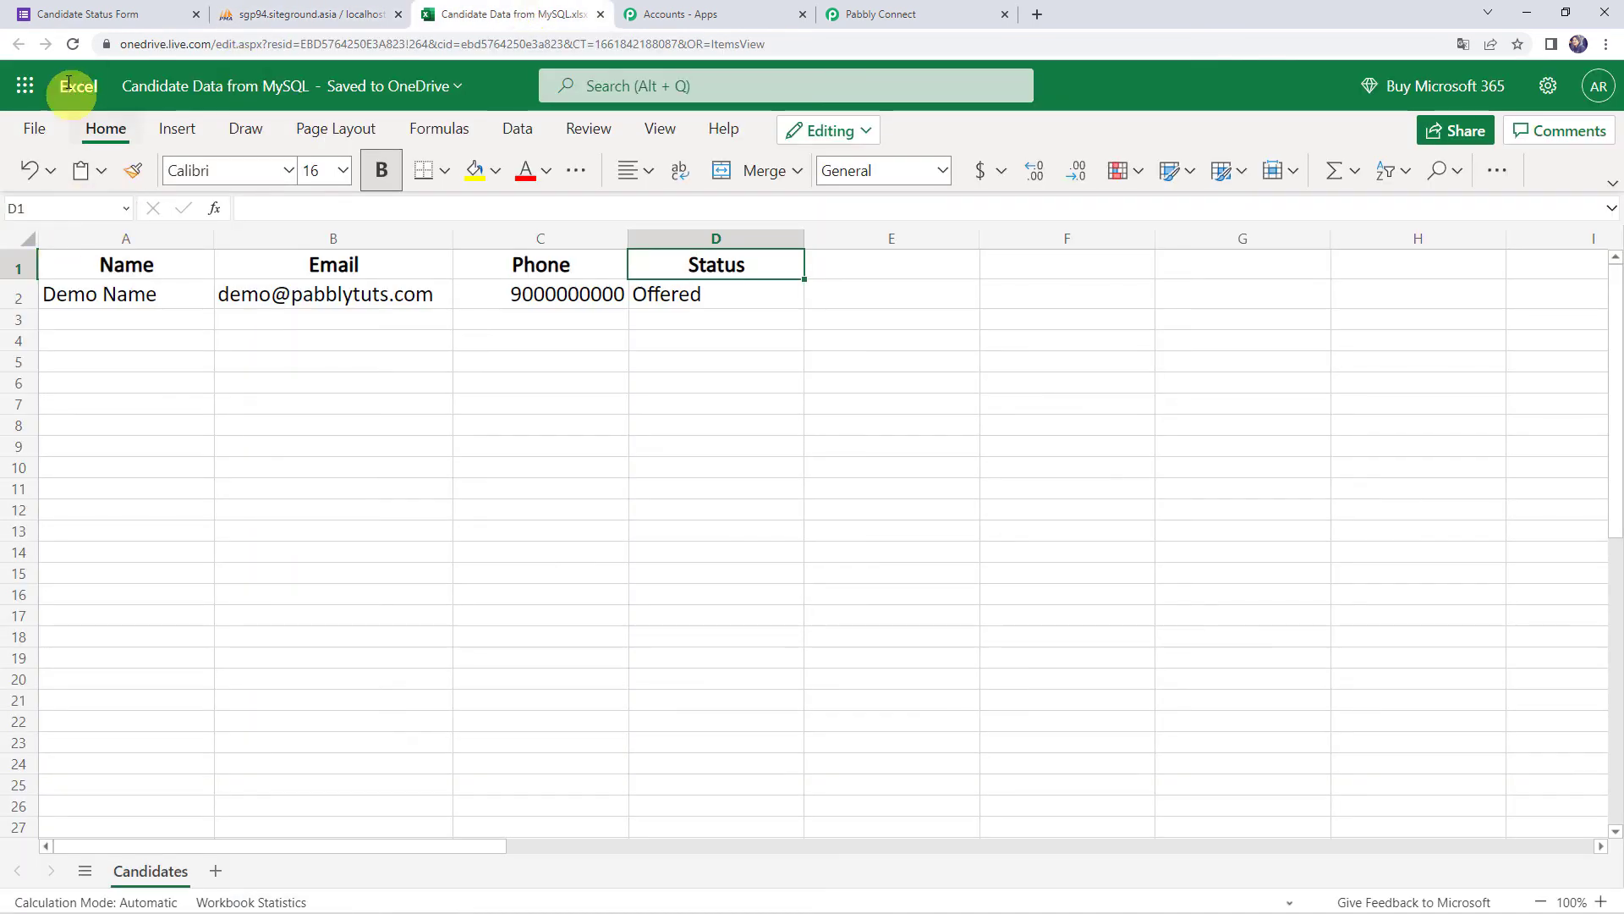
# Reload the Candidates sheet, autofit row 3 and verify Hired in cell D3
pyautogui.click(73, 45)
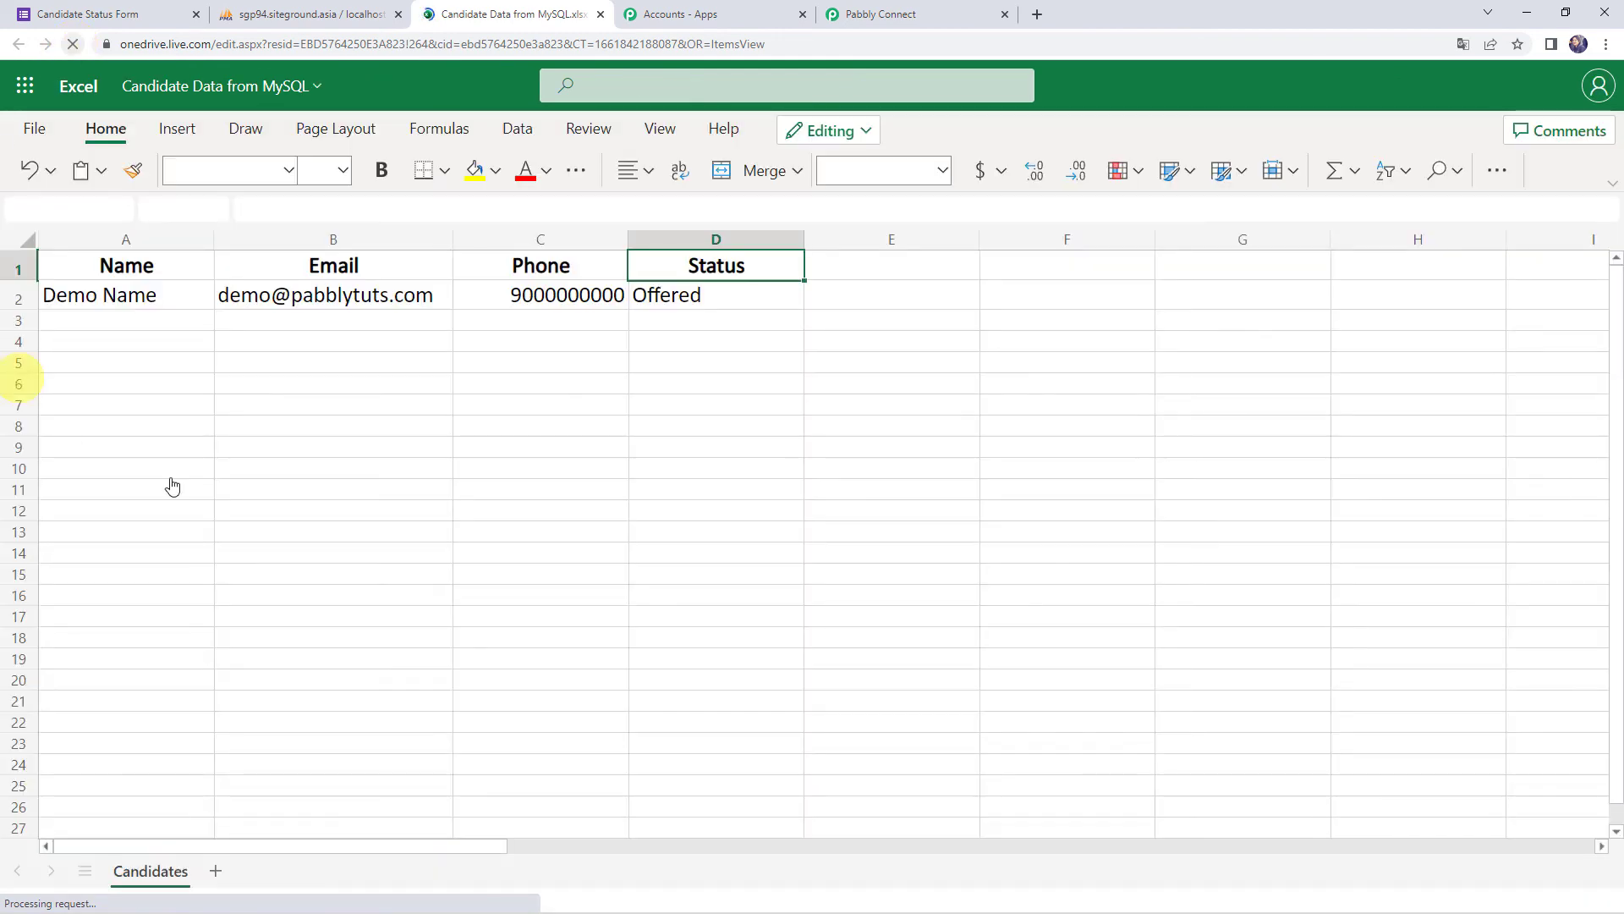
pyautogui.click(388, 346)
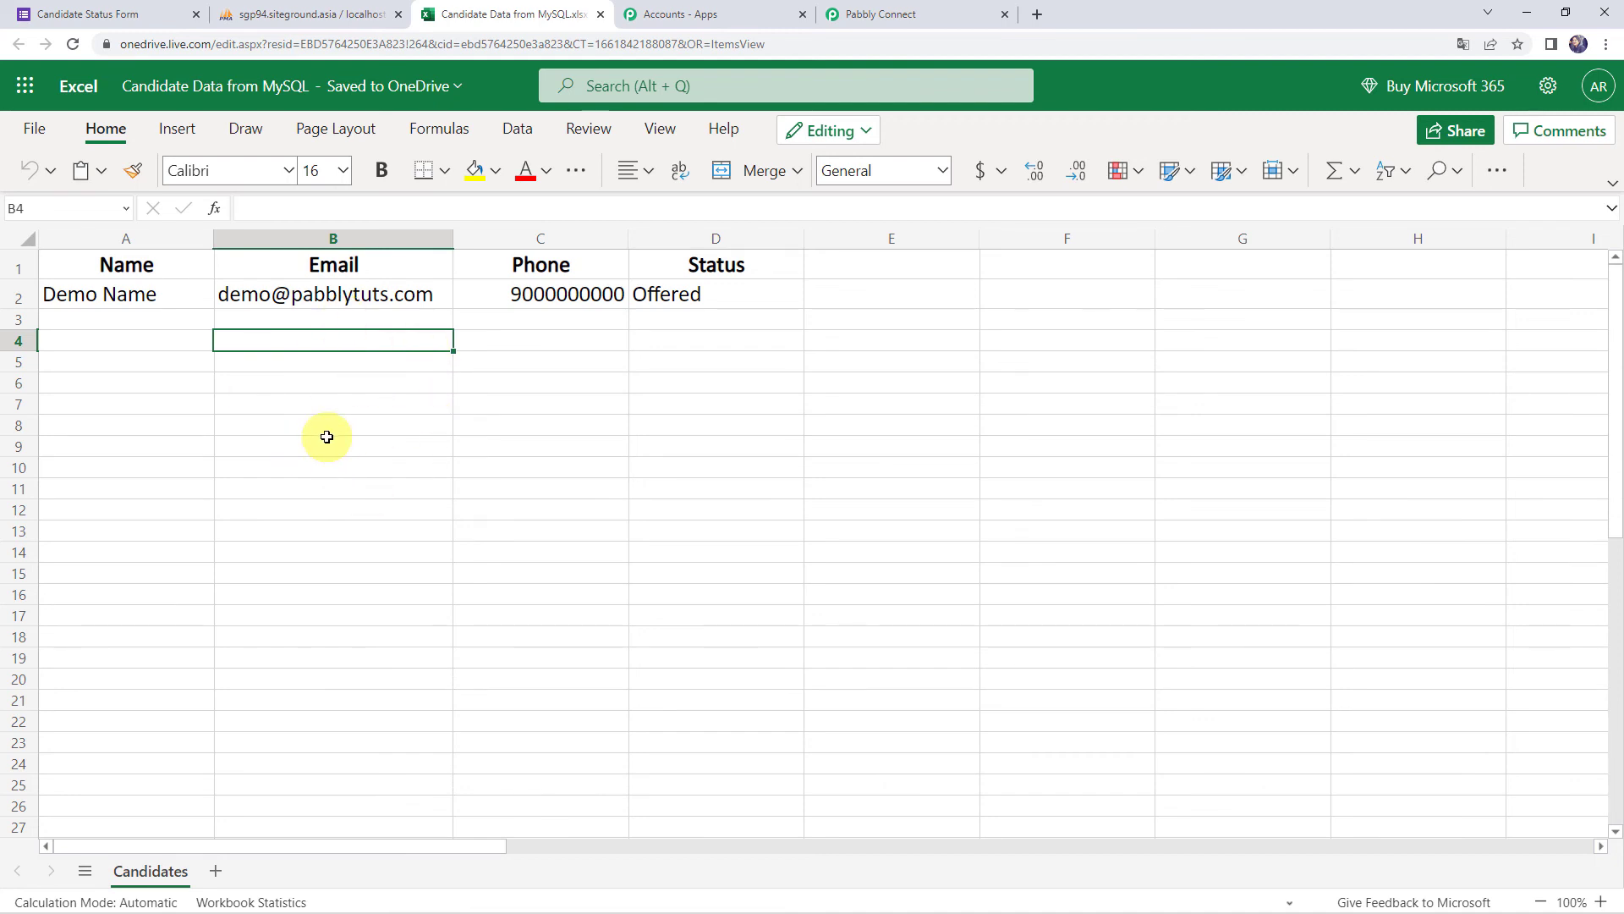
pyautogui.click(74, 48)
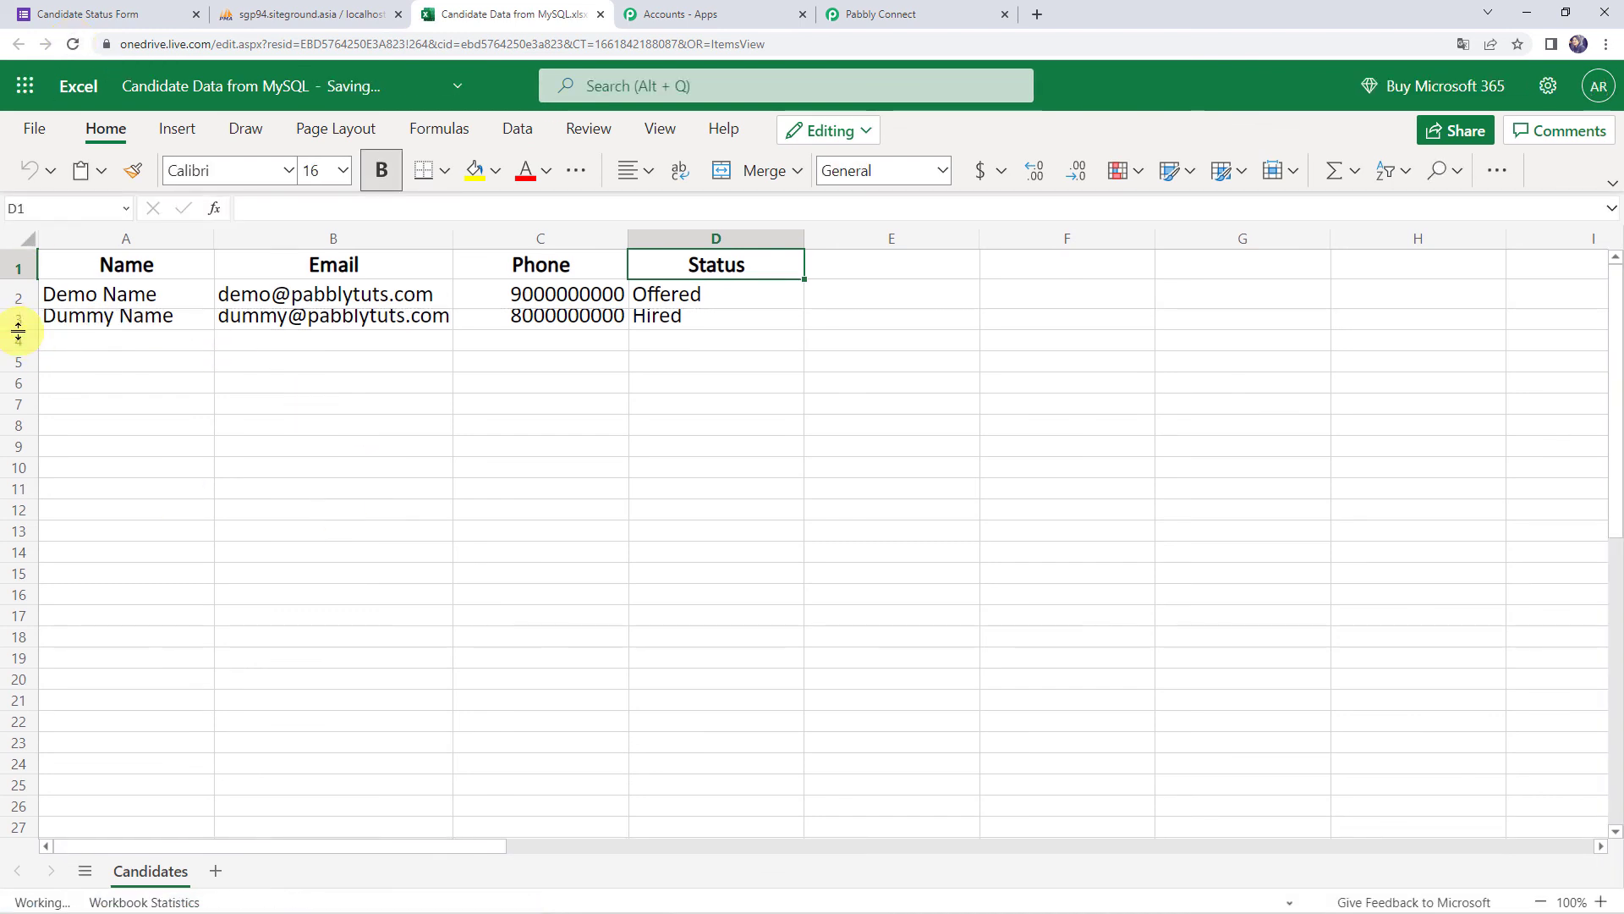
pyautogui.doubleClick(18, 330)
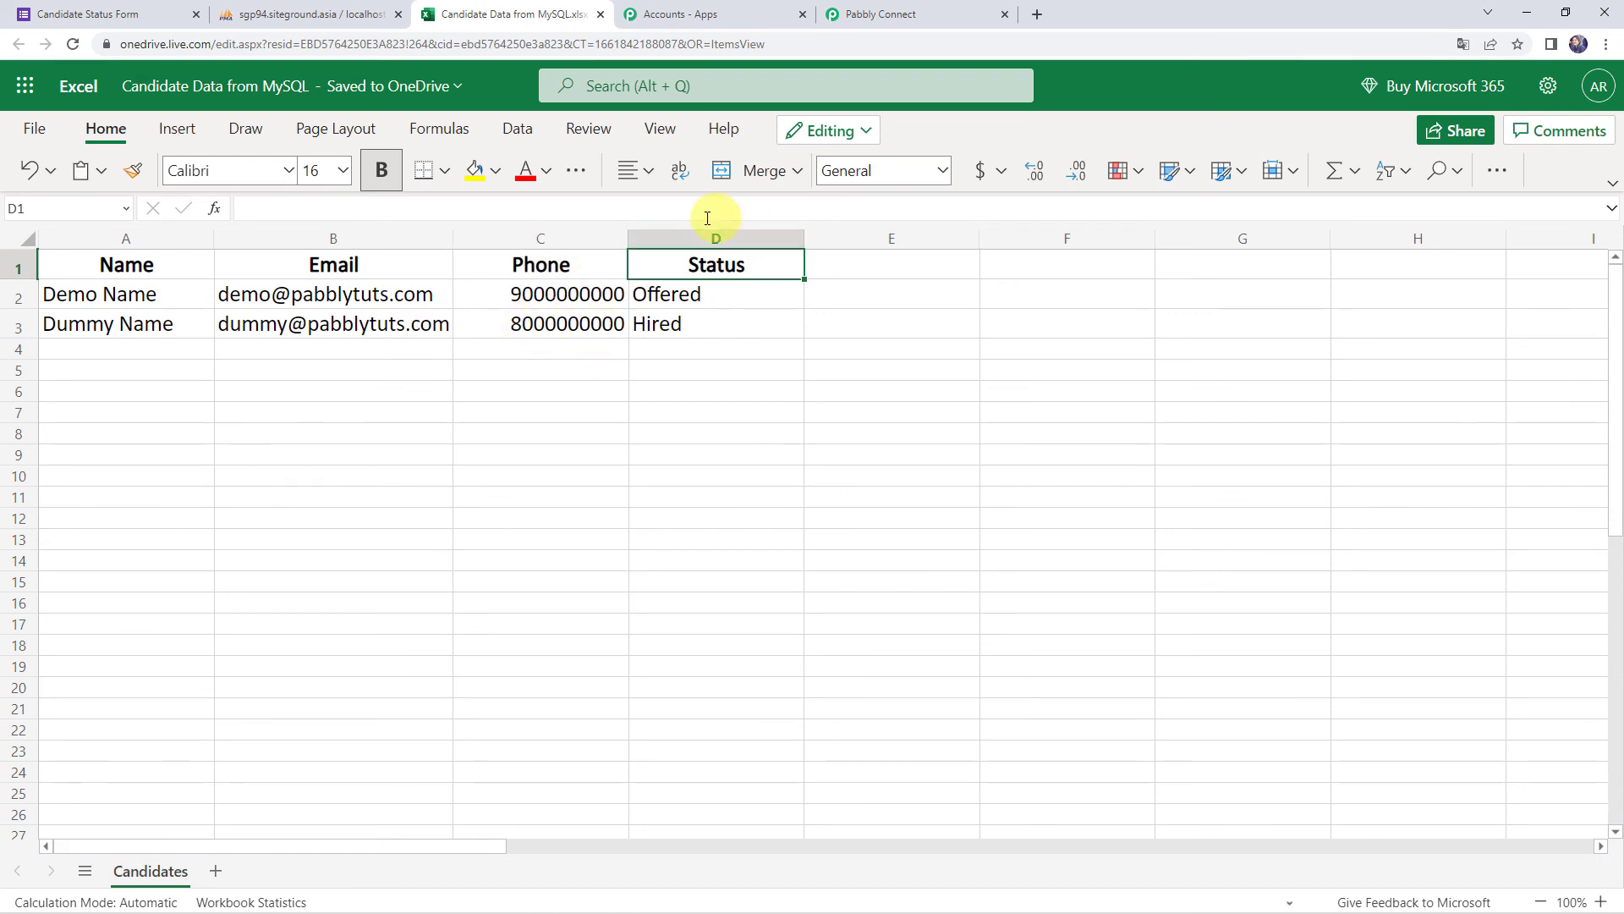
pyautogui.click(694, 322)
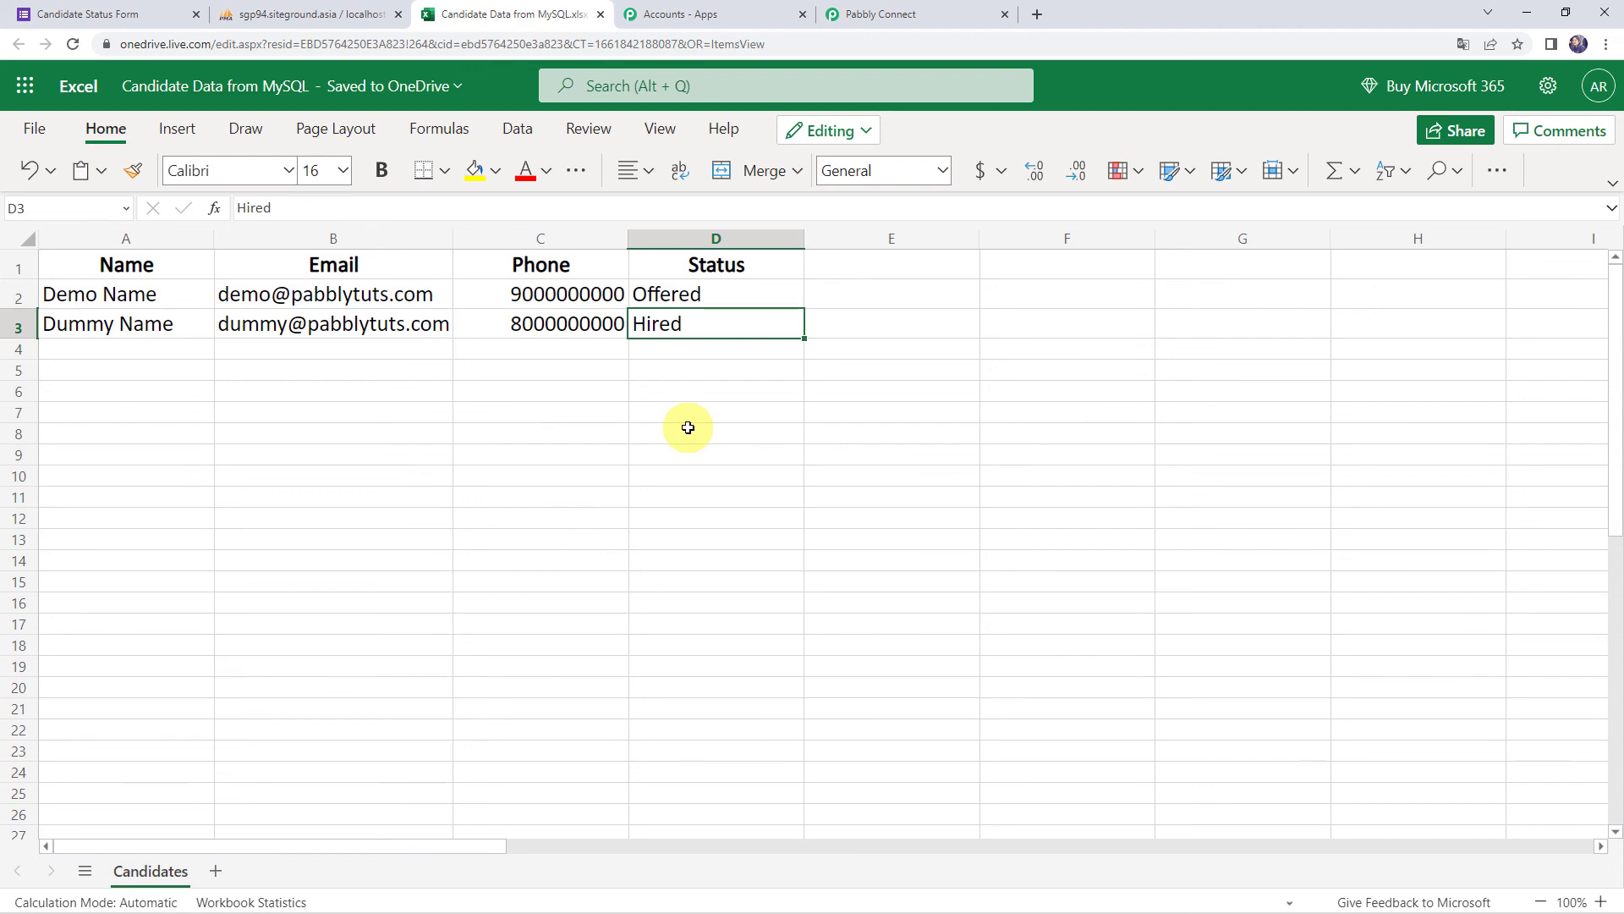
# Return to the Pabbly Connect workflow and collapse the MySQL trigger step
pyautogui.click(949, 14)
pyautogui.scroll(15, 268, 532)
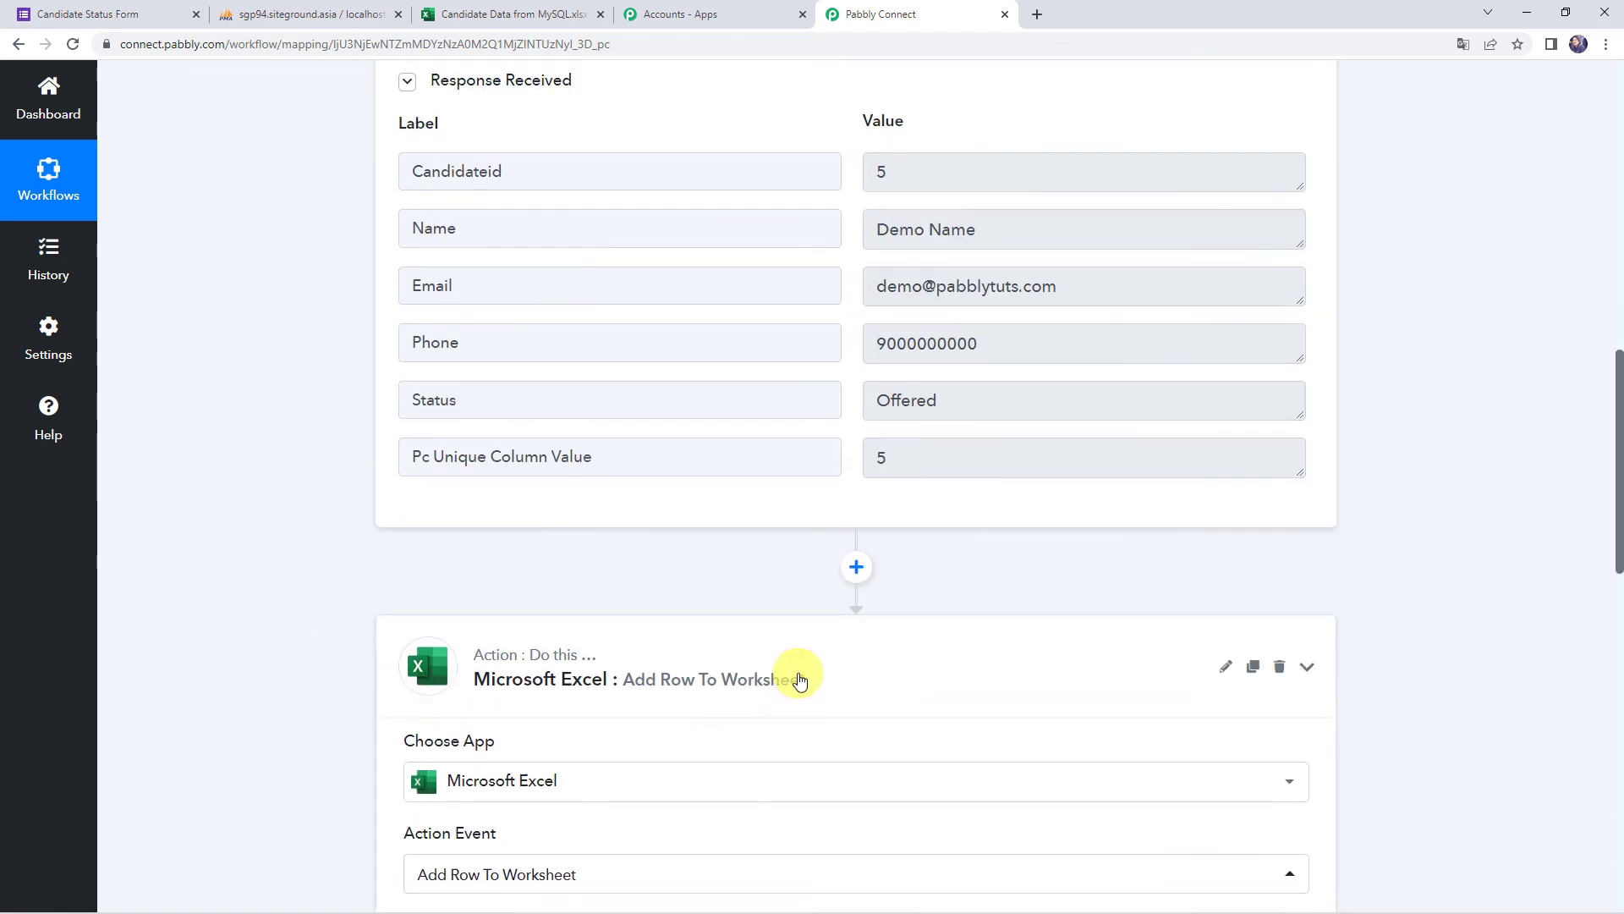
pyautogui.scroll(10, 799, 690)
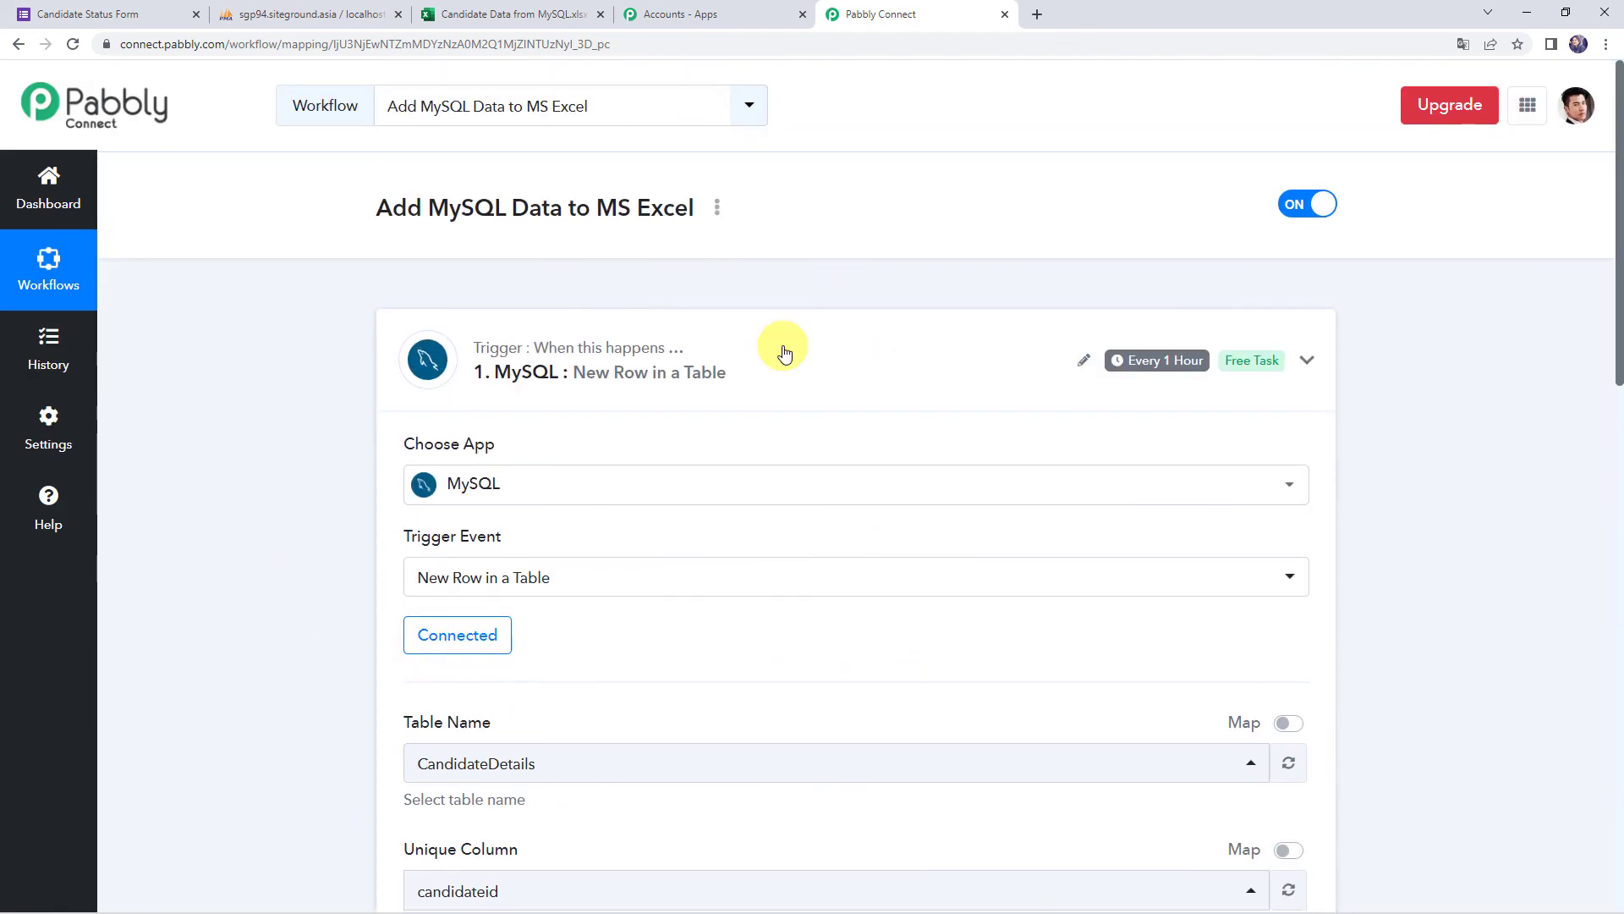
pyautogui.click(783, 352)
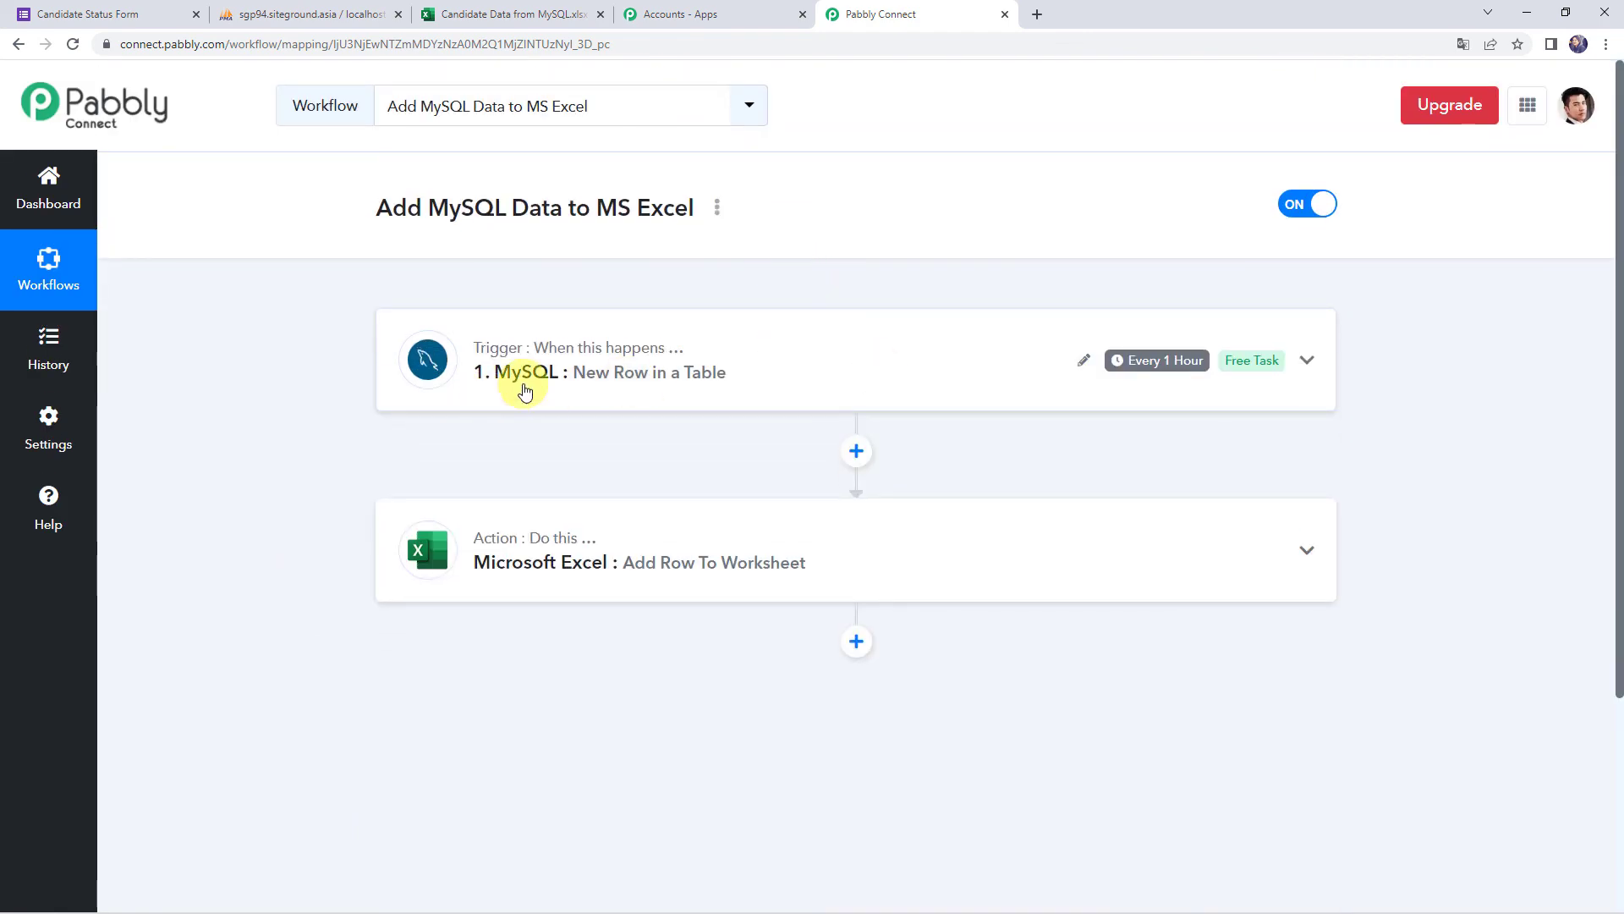